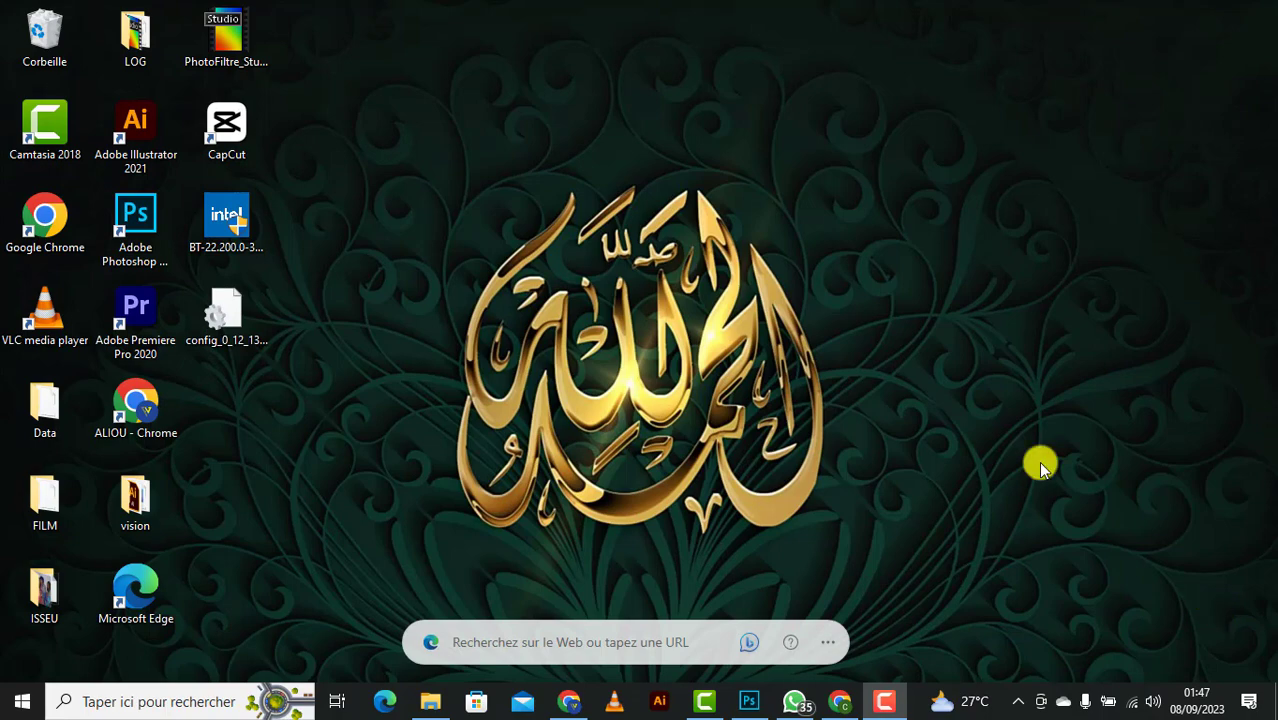
Start a new document, browsing the Impression and Photo presets before returning to Récent.
{"action": "left_click", "coordinate": [745, 705]}
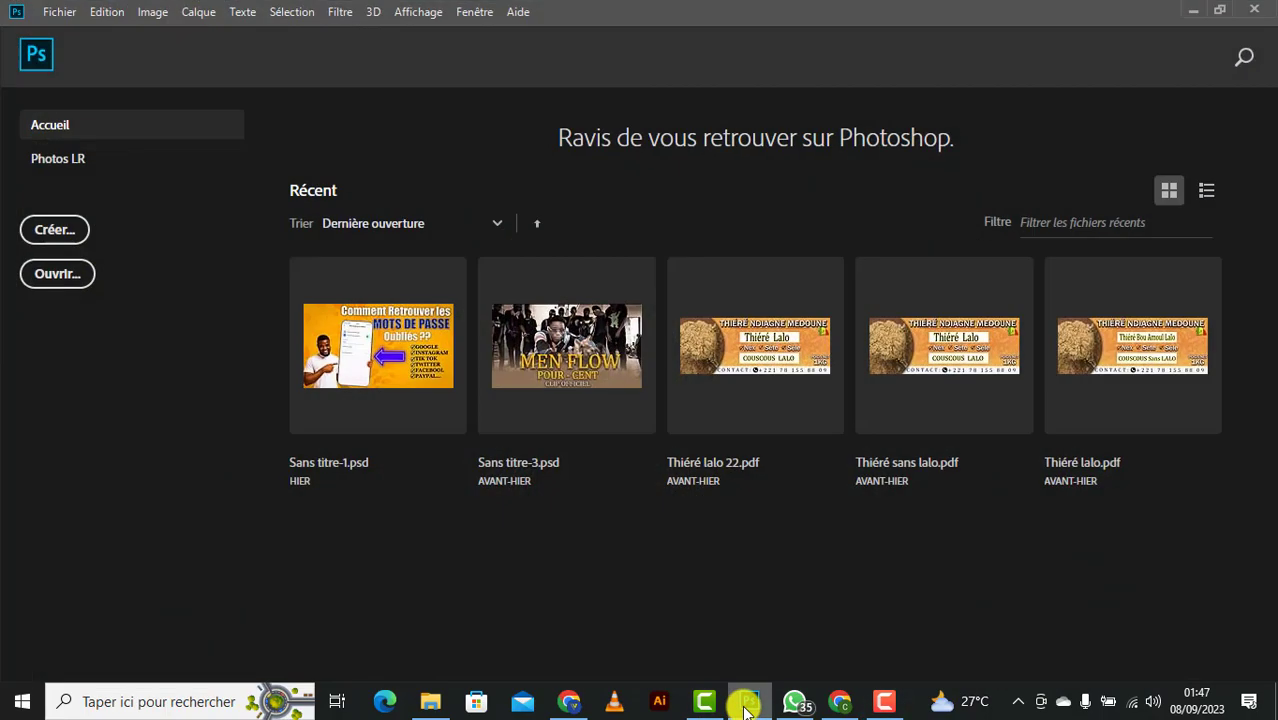
{"action": "left_click", "coordinate": [52, 231]}
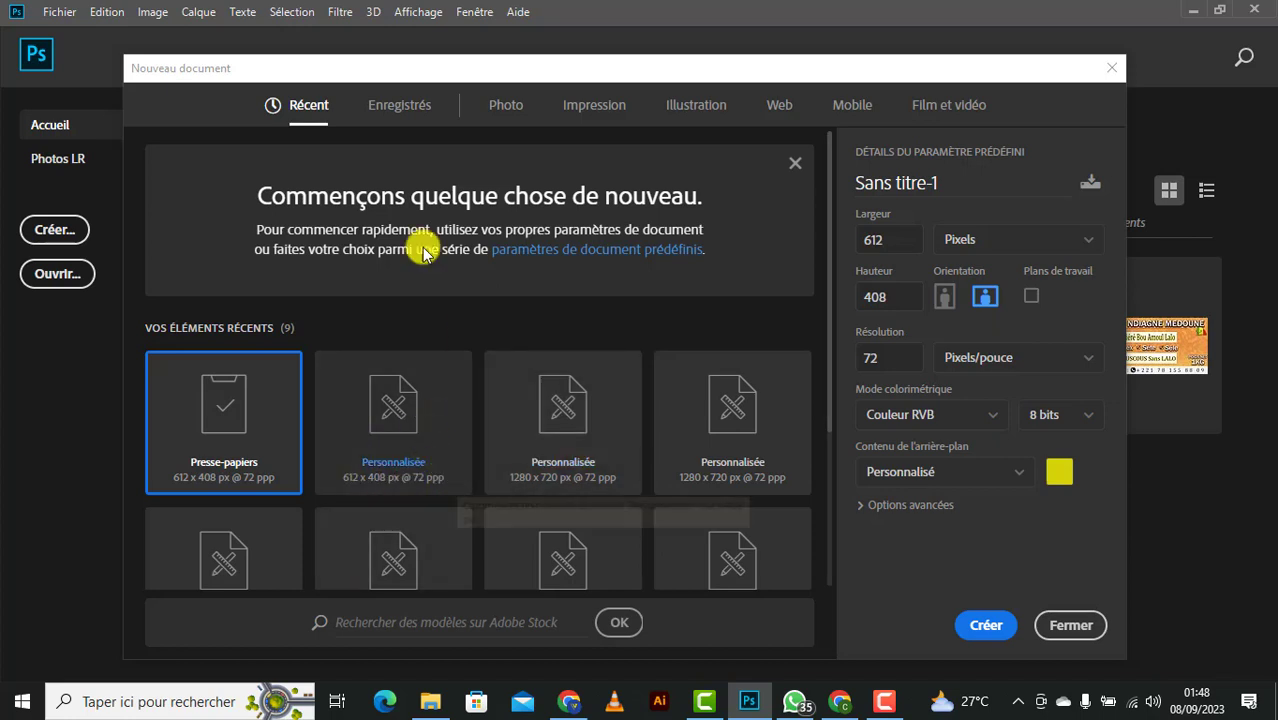
{"action": "left_click", "coordinate": [575, 108]}
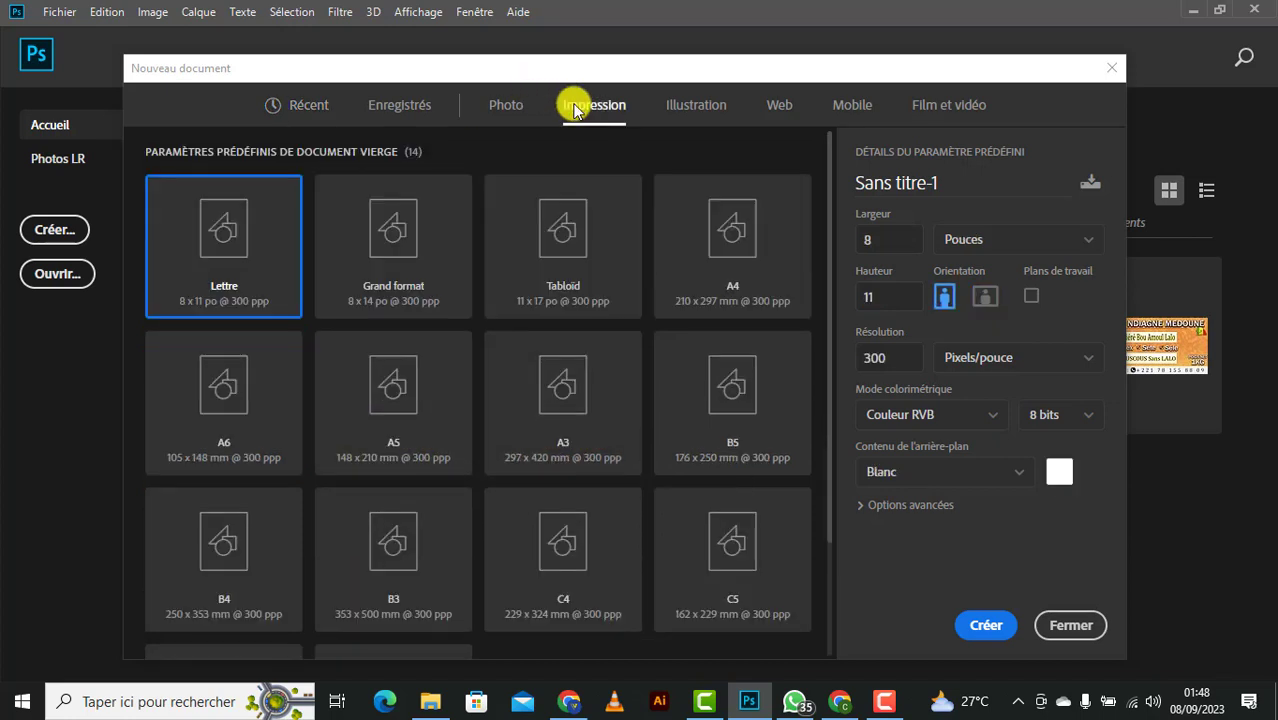
{"action": "left_click", "coordinate": [507, 103]}
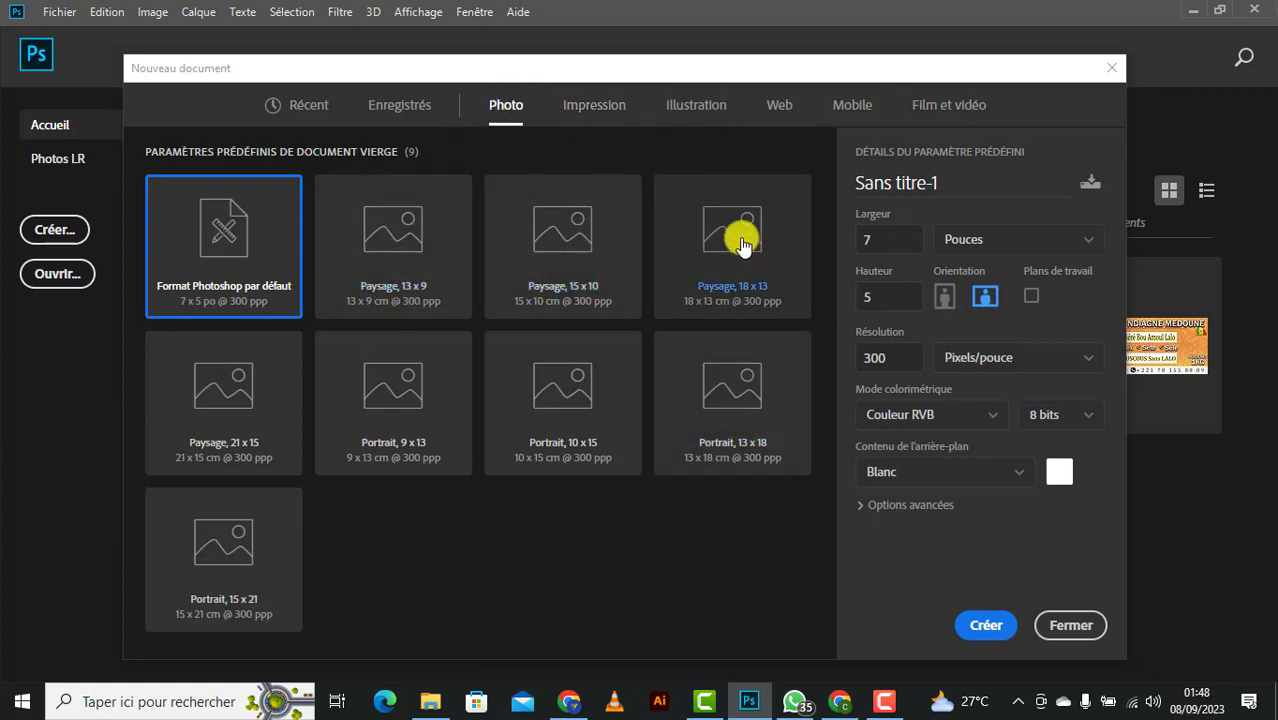
{"action": "left_click", "coordinate": [610, 112]}
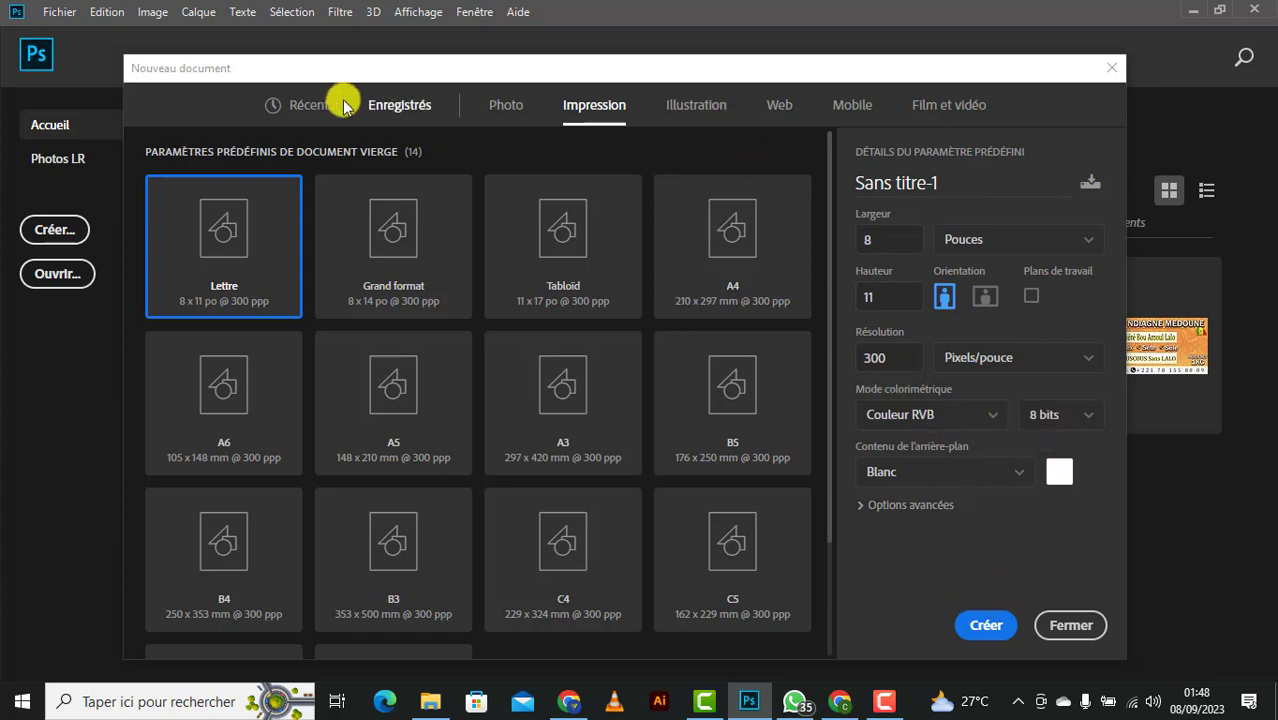
{"action": "left_click", "coordinate": [310, 105]}
{"action": "type", "text": "128"}
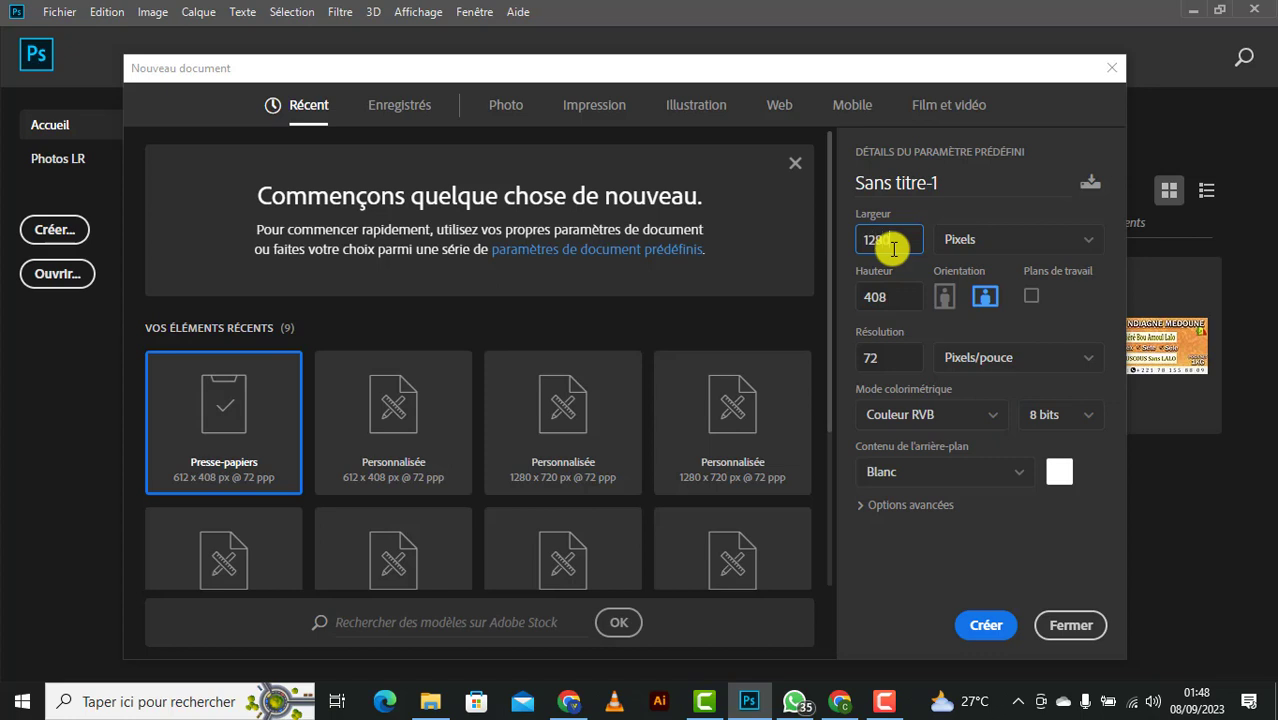
Enter width 1280 and height 720 pixels, keeping resolution at 72 ppi.
{"action": "type", "text": "0"}
{"action": "left_click", "coordinate": [884, 299]}
{"action": "type", "text": "720"}
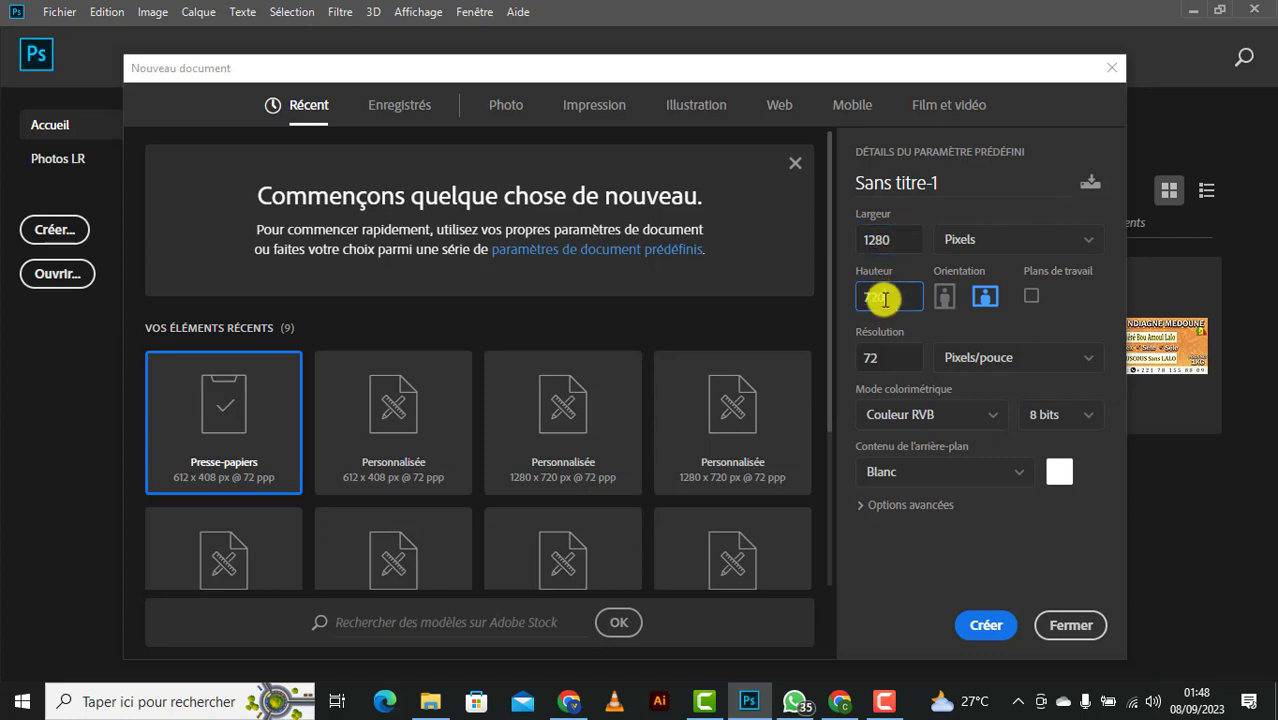
{"action": "left_click", "coordinate": [935, 313]}
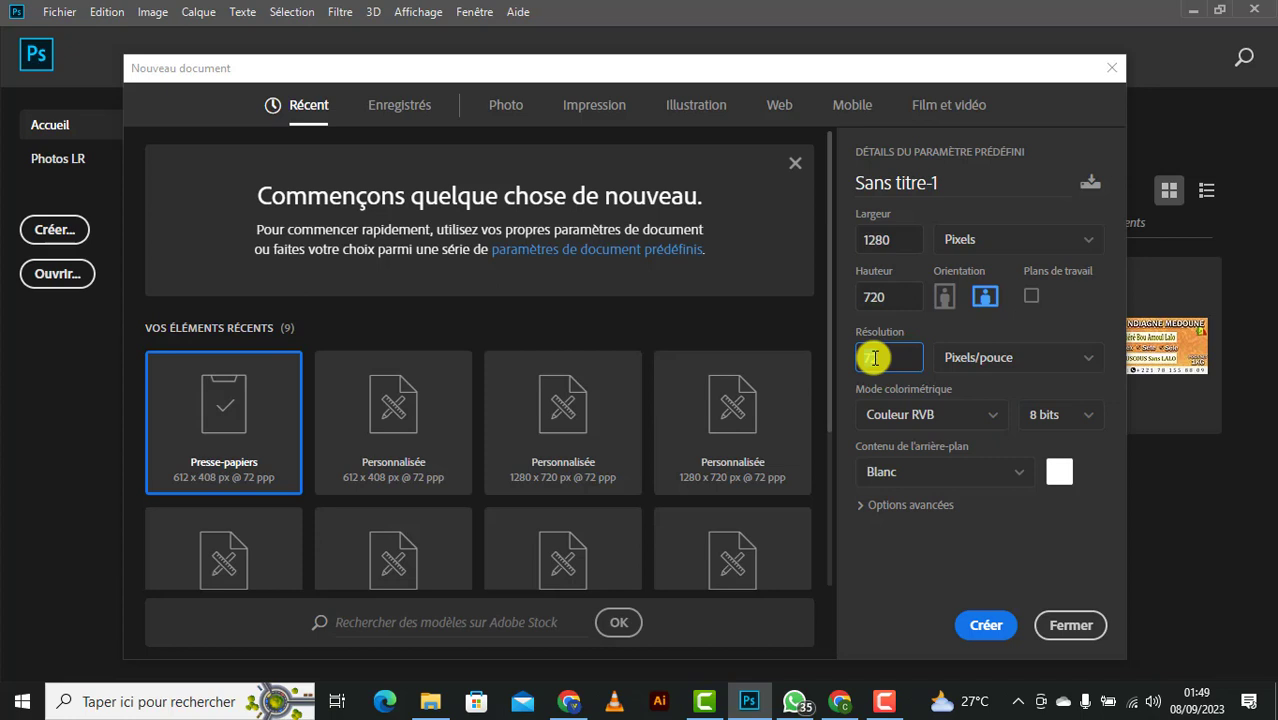
{"action": "double_click", "coordinate": [909, 362]}
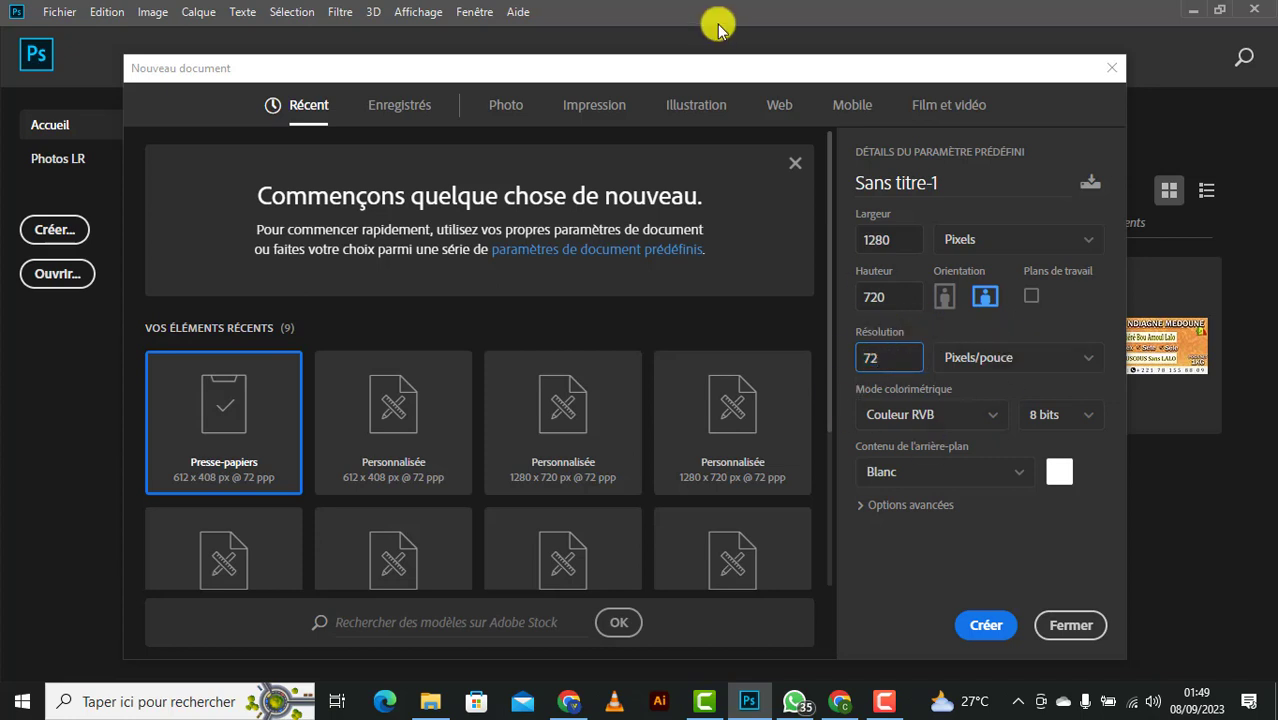
{"action": "left_click", "coordinate": [607, 113]}
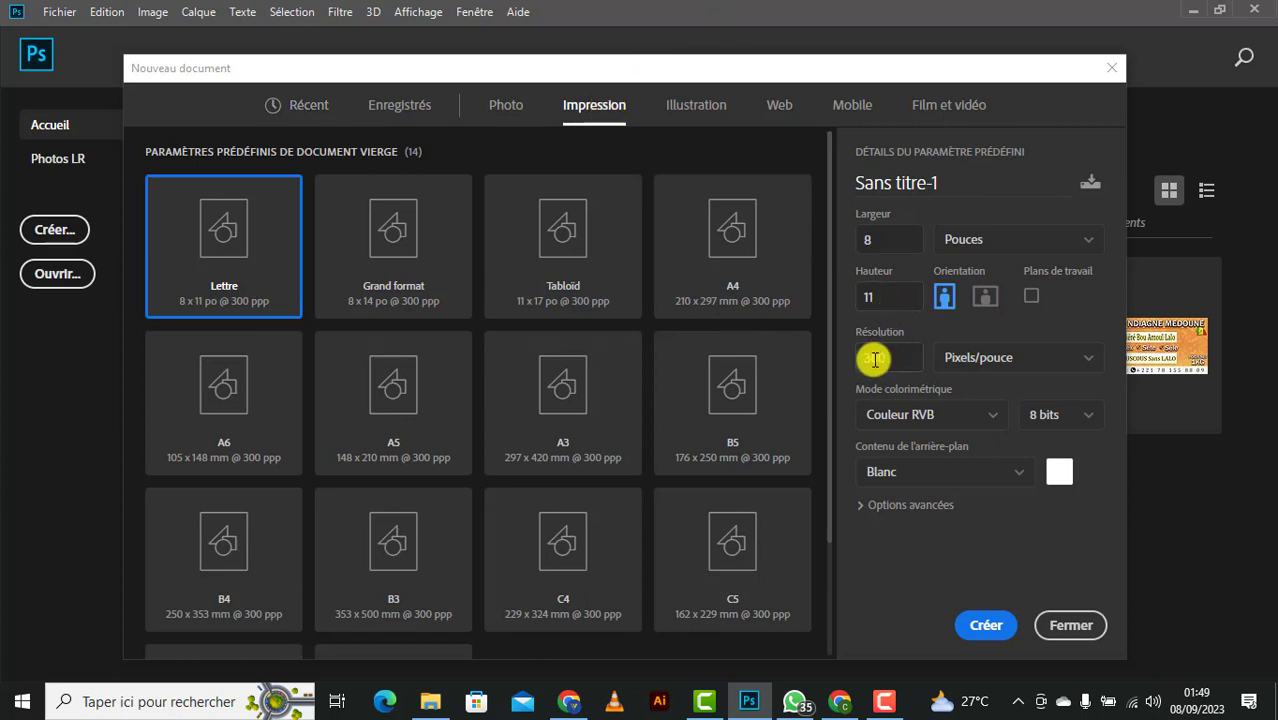
{"action": "left_click", "coordinate": [305, 105]}
{"action": "type", "text": "1280"}
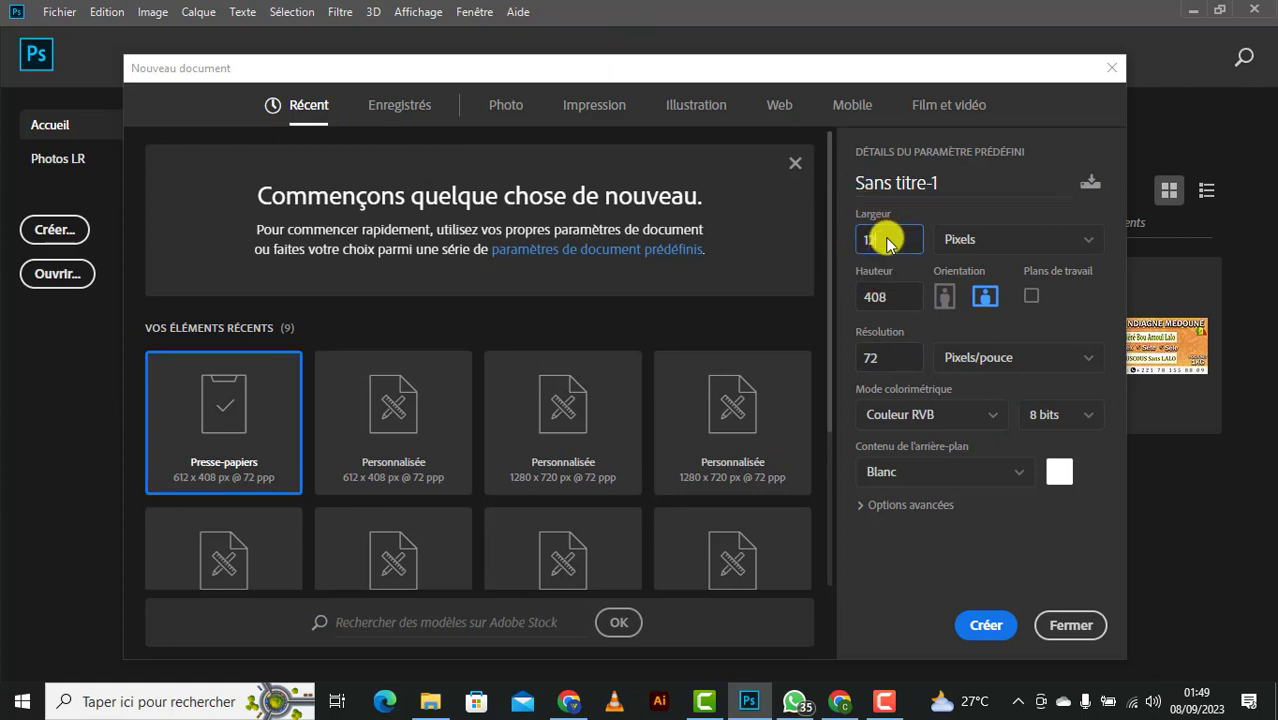
{"action": "double_click", "coordinate": [881, 298]}
{"action": "type", "text": "720"}
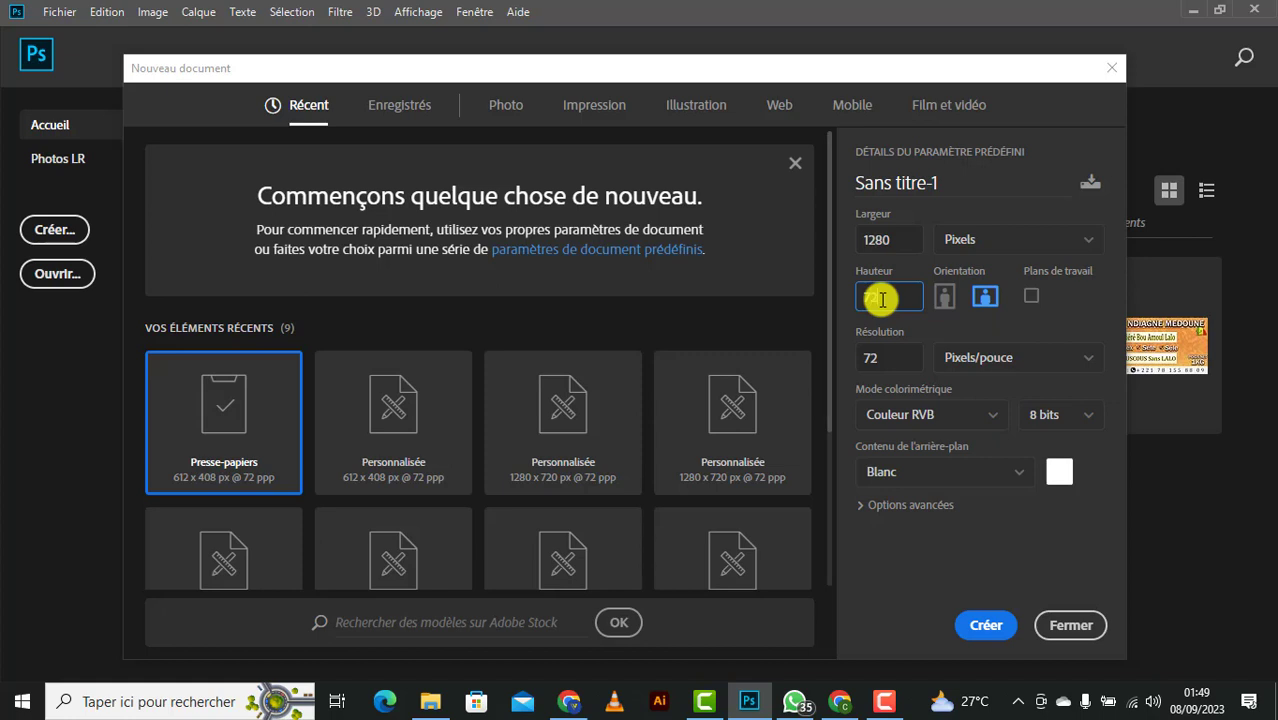
{"action": "left_click", "coordinate": [1013, 478]}
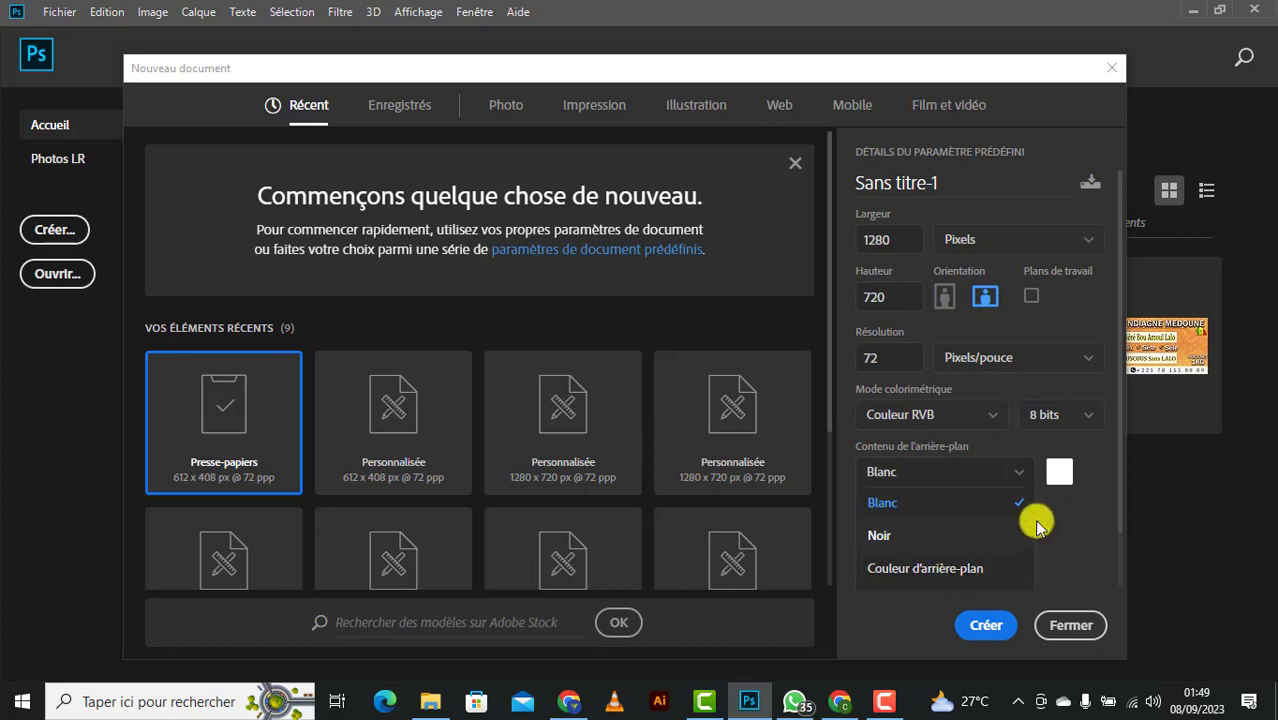
Choose custom yellow f9fc1d as the background and create document Sans titre-1.
{"action": "left_click", "coordinate": [1066, 470]}
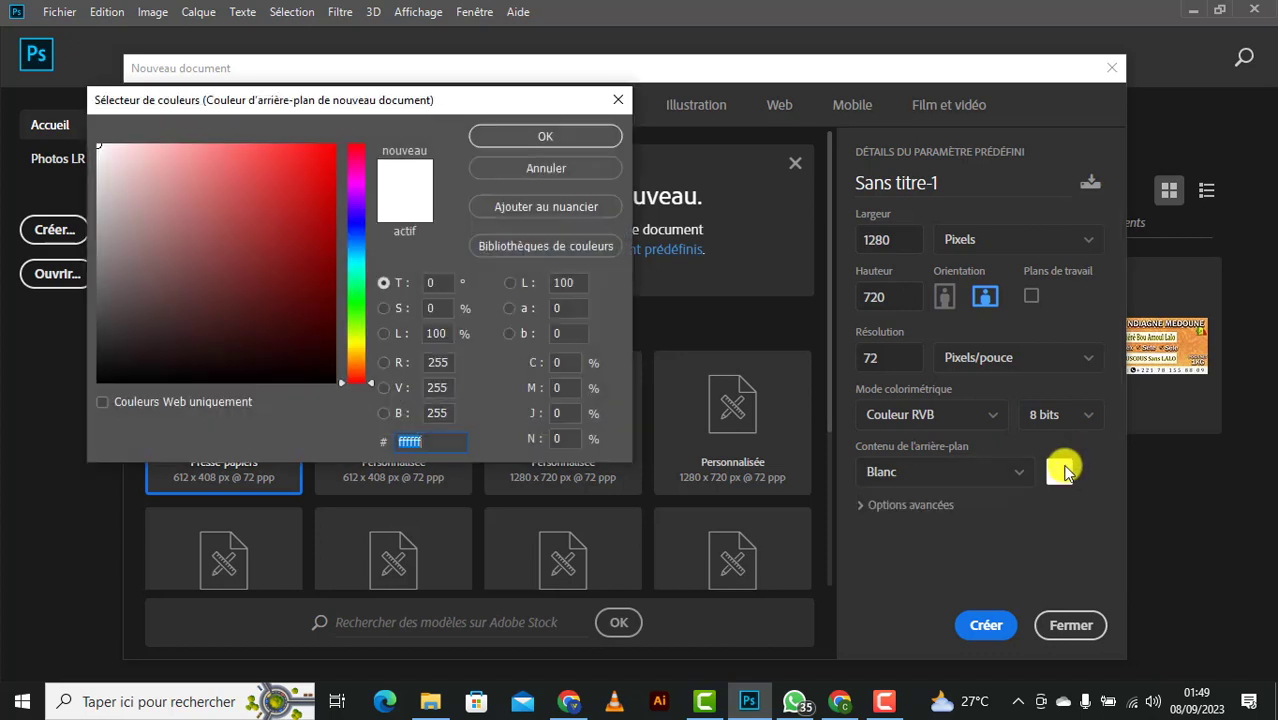
{"action": "left_click", "coordinate": [358, 344]}
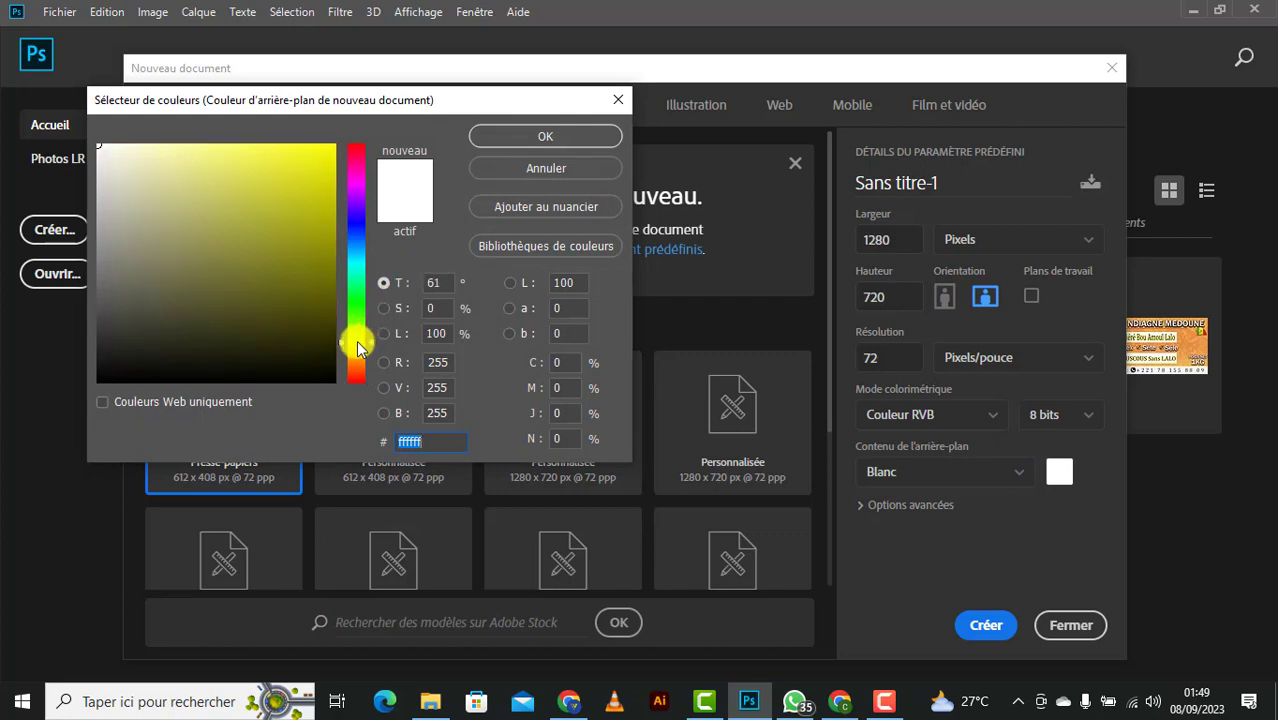
{"action": "left_click", "coordinate": [308, 147]}
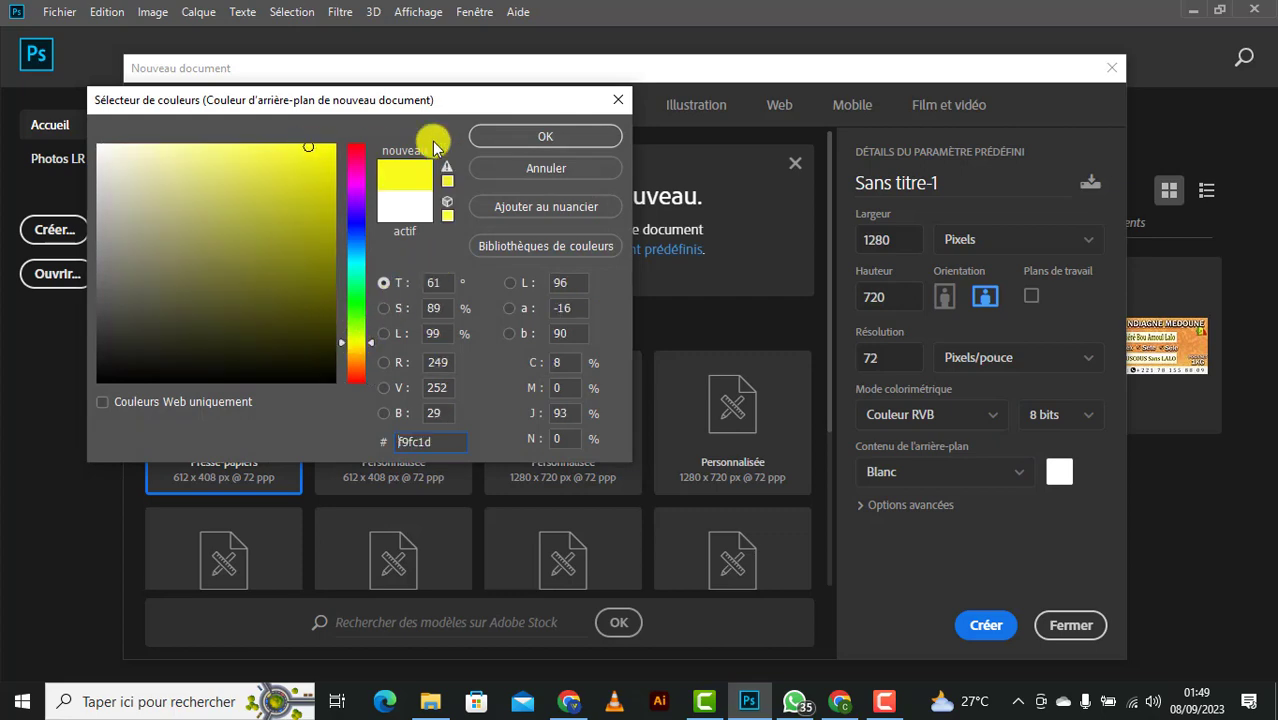
{"action": "left_click", "coordinate": [499, 136]}
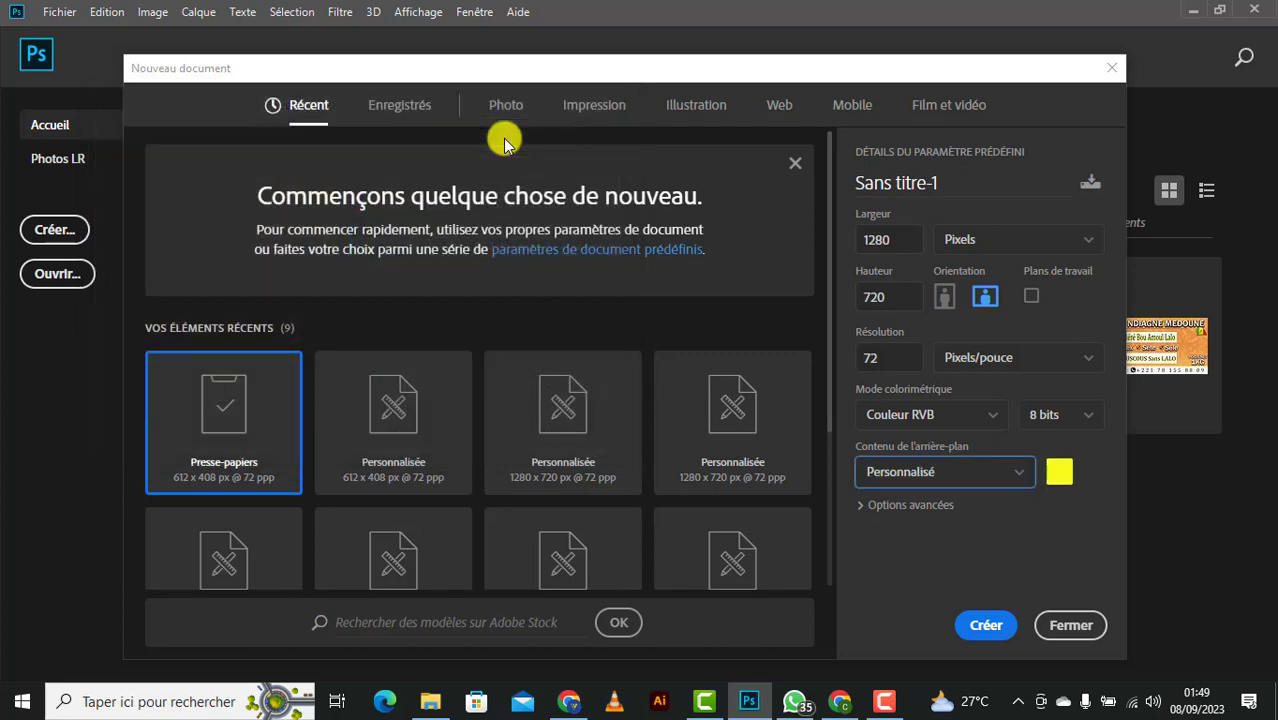
{"action": "left_click", "coordinate": [960, 630]}
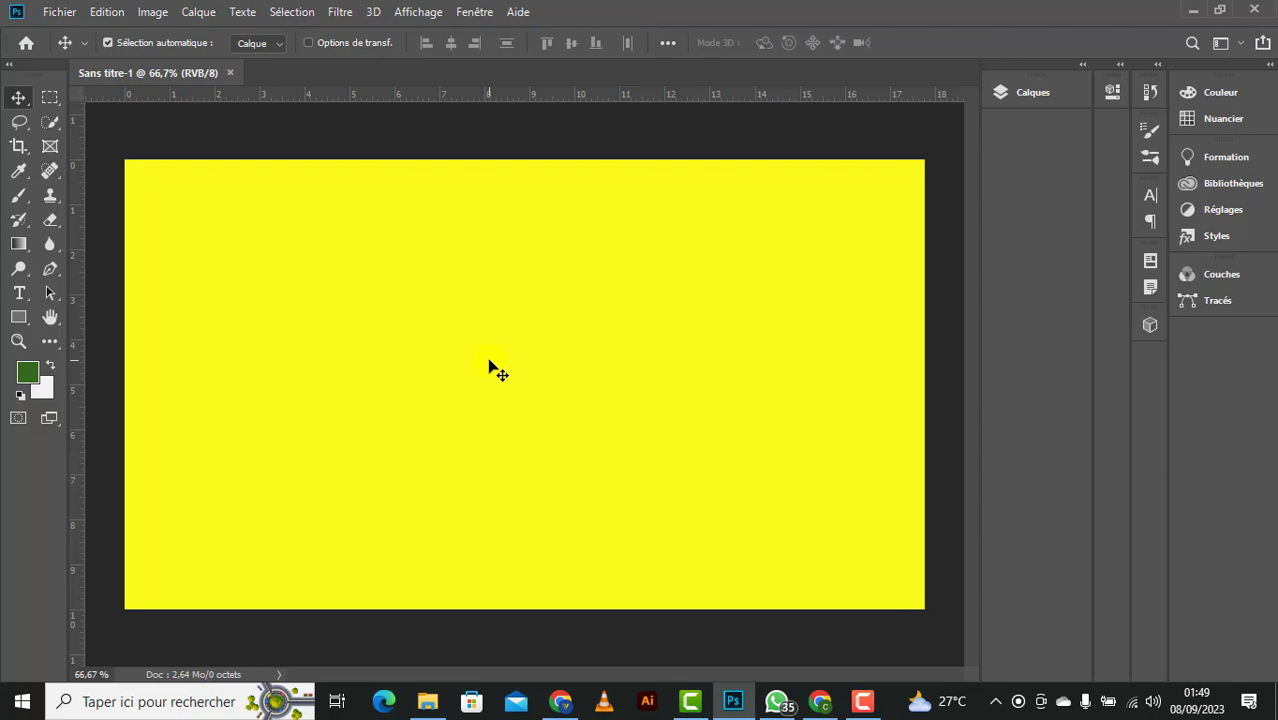
Paste the man's photo as Calque 1 and reposition it on the yellow canvas.
{"action": "key", "text": "ctrl+v"}
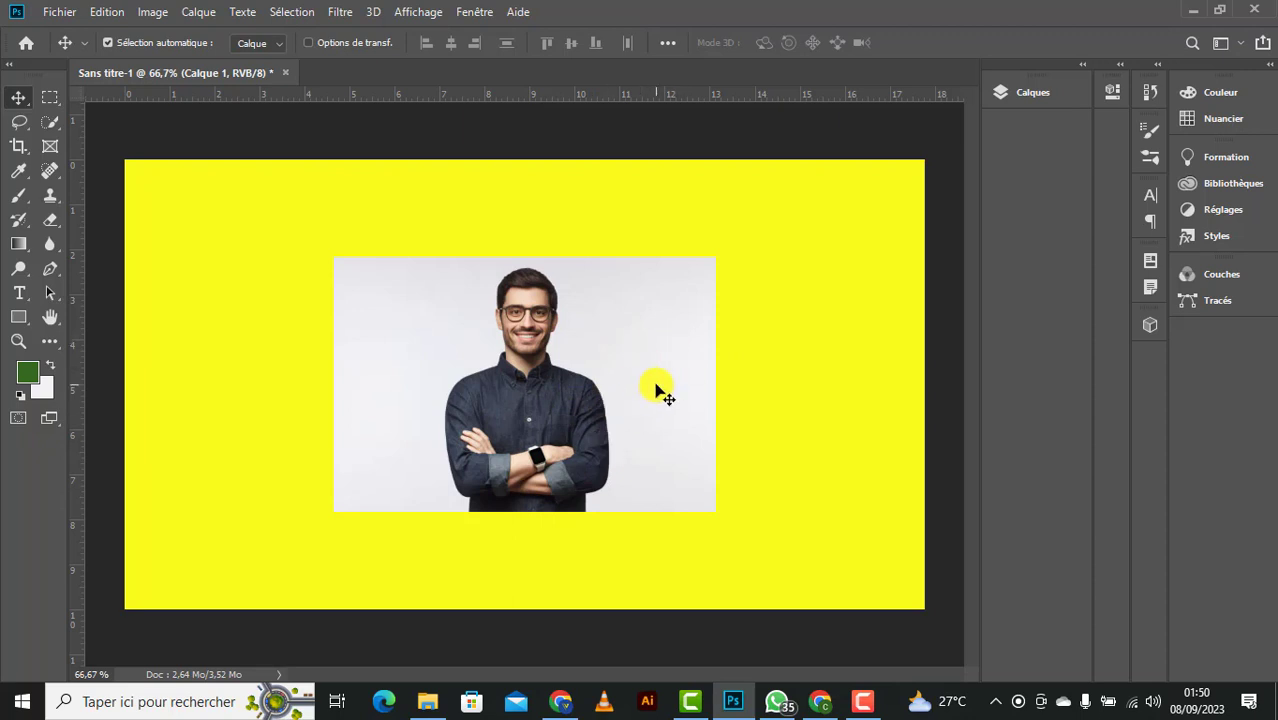
{"action": "left_click_drag", "start_coordinate": [641, 420], "coordinate": [670, 410]}
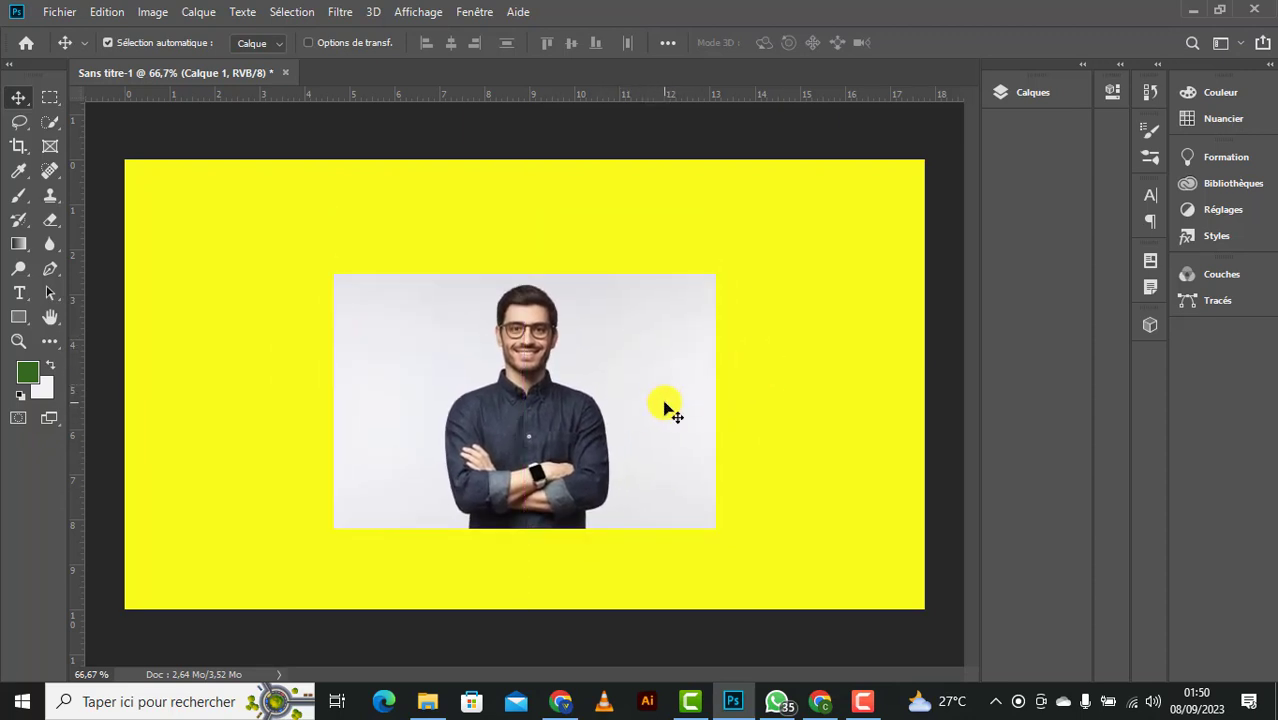
{"action": "left_click", "coordinate": [1030, 92]}
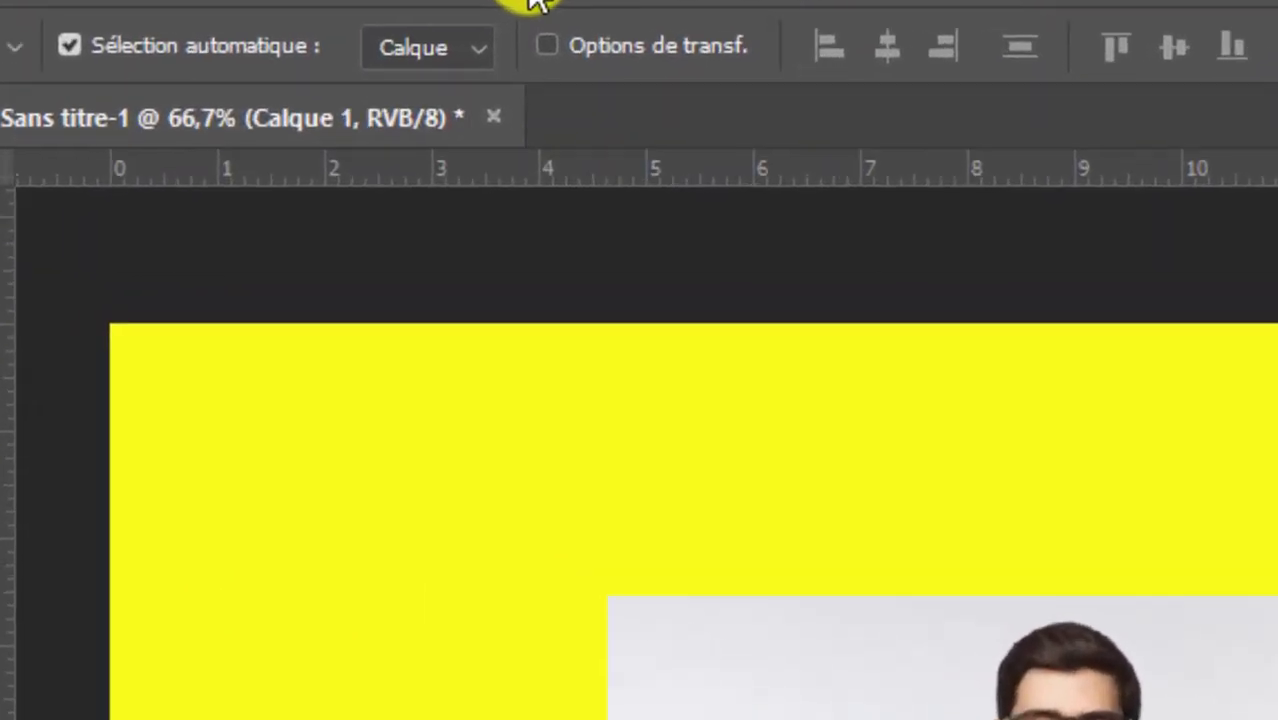
Select the man automatically with Sélection > Sujet.
{"action": "left_click", "coordinate": [537, 3]}
{"action": "left_click", "coordinate": [1184, 428]}
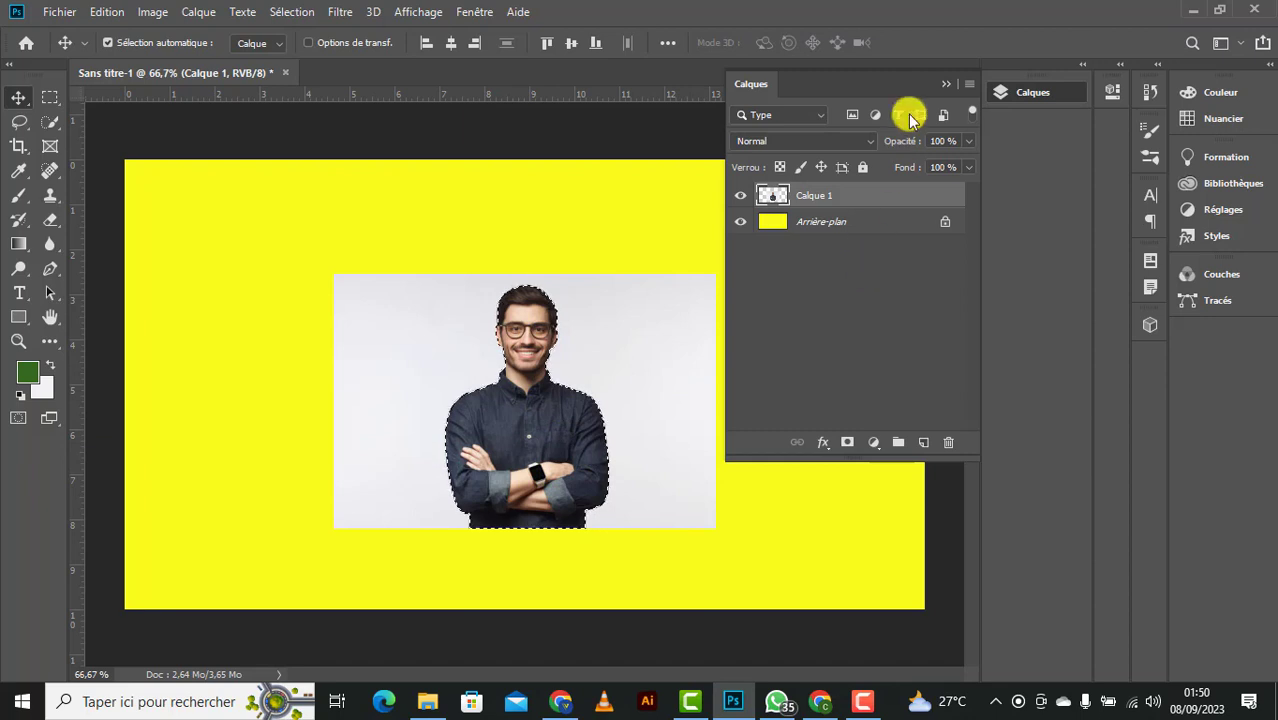
{"action": "left_click", "coordinate": [941, 87]}
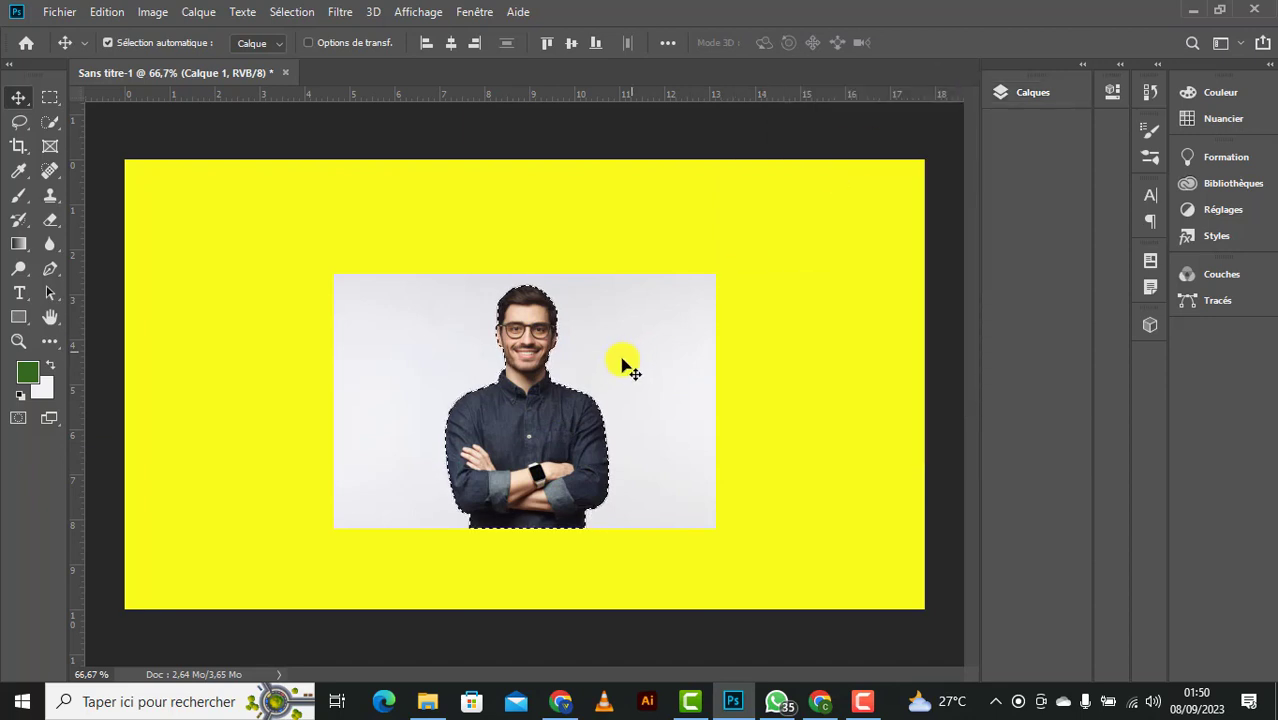
Undo a stray move, mask Calque 1 to the man, and shift the cut-out left and up.
{"action": "mouse_move", "coordinate": [572, 400]}
{"action": "left_mouse_down"}
{"action": "mouse_move", "coordinate": [551, 473]}
{"action": "mouse_move", "coordinate": [590, 438]}
{"action": "left_mouse_up"}
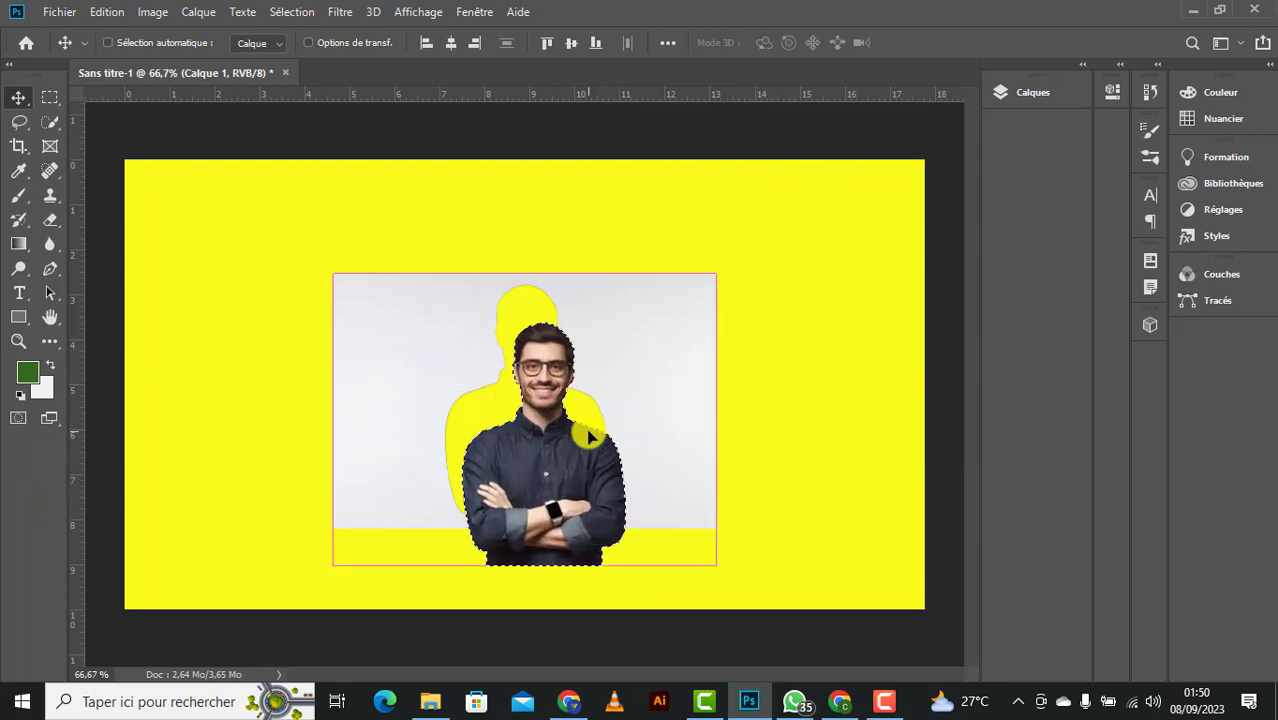
{"action": "key", "text": "ctrl+z"}
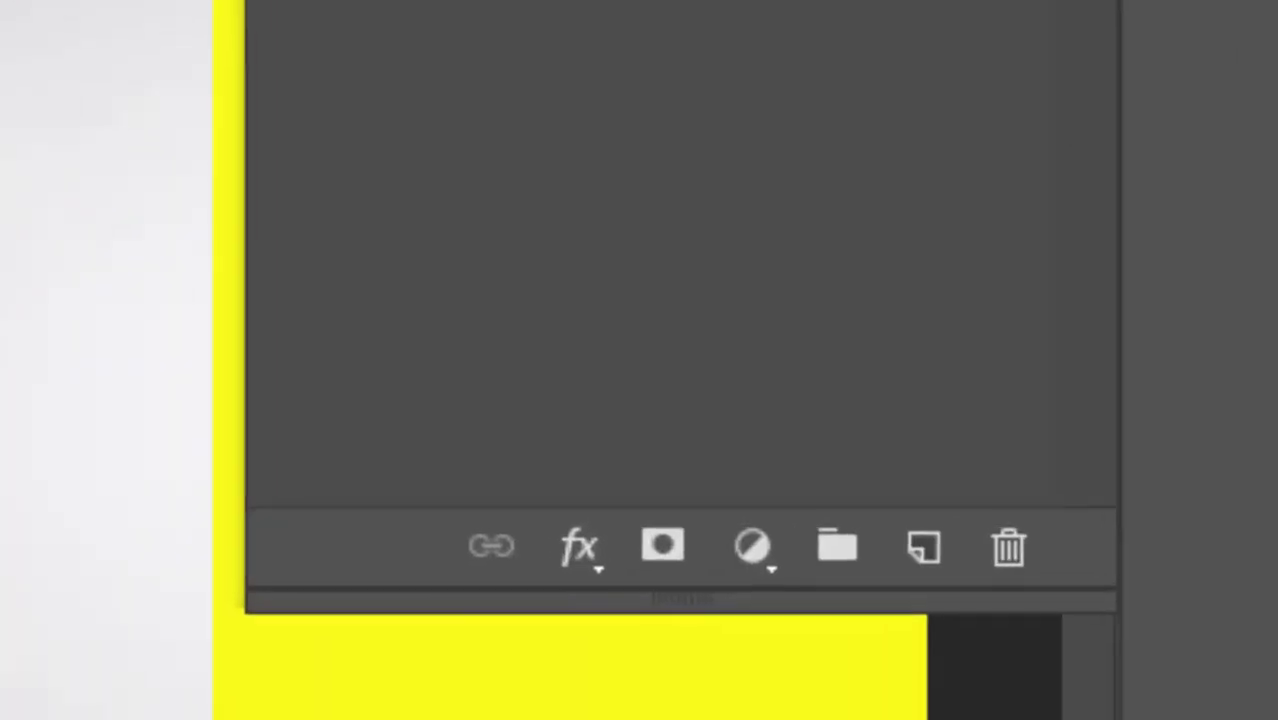
{"action": "left_click", "coordinate": [690, 560]}
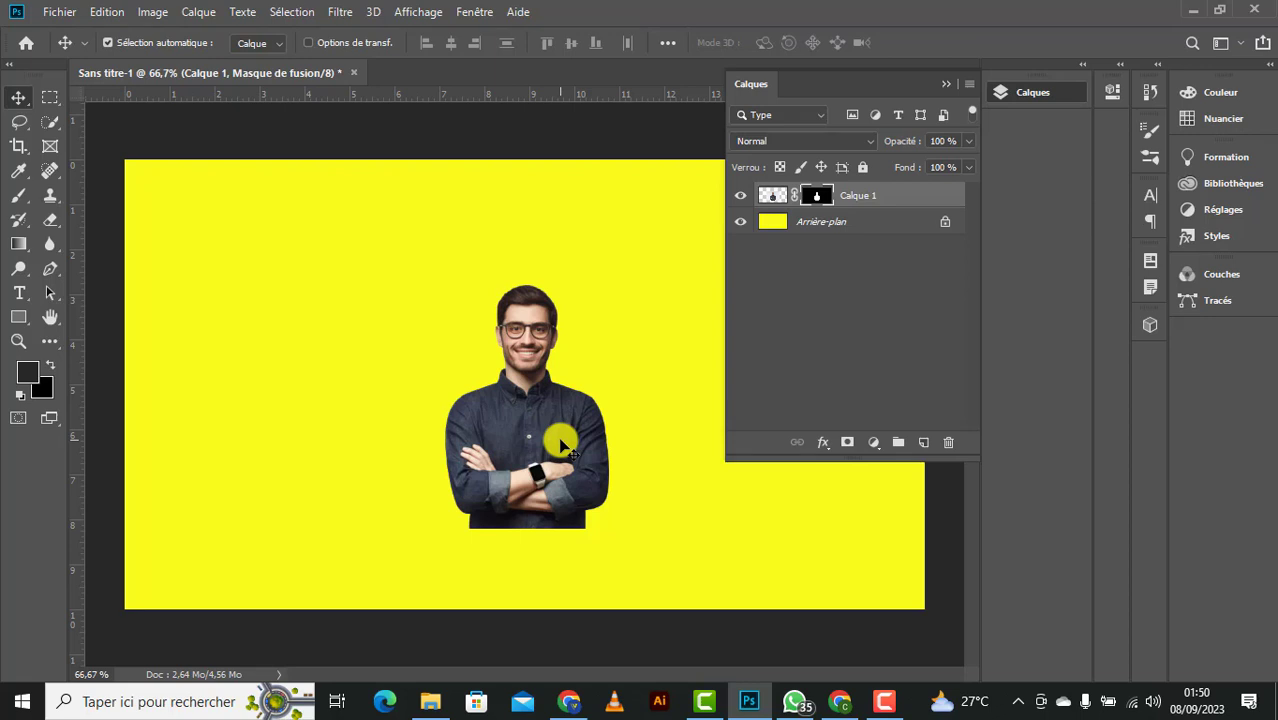
{"action": "mouse_move", "coordinate": [561, 447]}
{"action": "left_mouse_down"}
{"action": "mouse_move", "coordinate": [420, 490]}
{"action": "mouse_move", "coordinate": [400, 415]}
{"action": "mouse_move", "coordinate": [450, 425]}
{"action": "mouse_move", "coordinate": [517, 410]}
{"action": "left_mouse_up"}
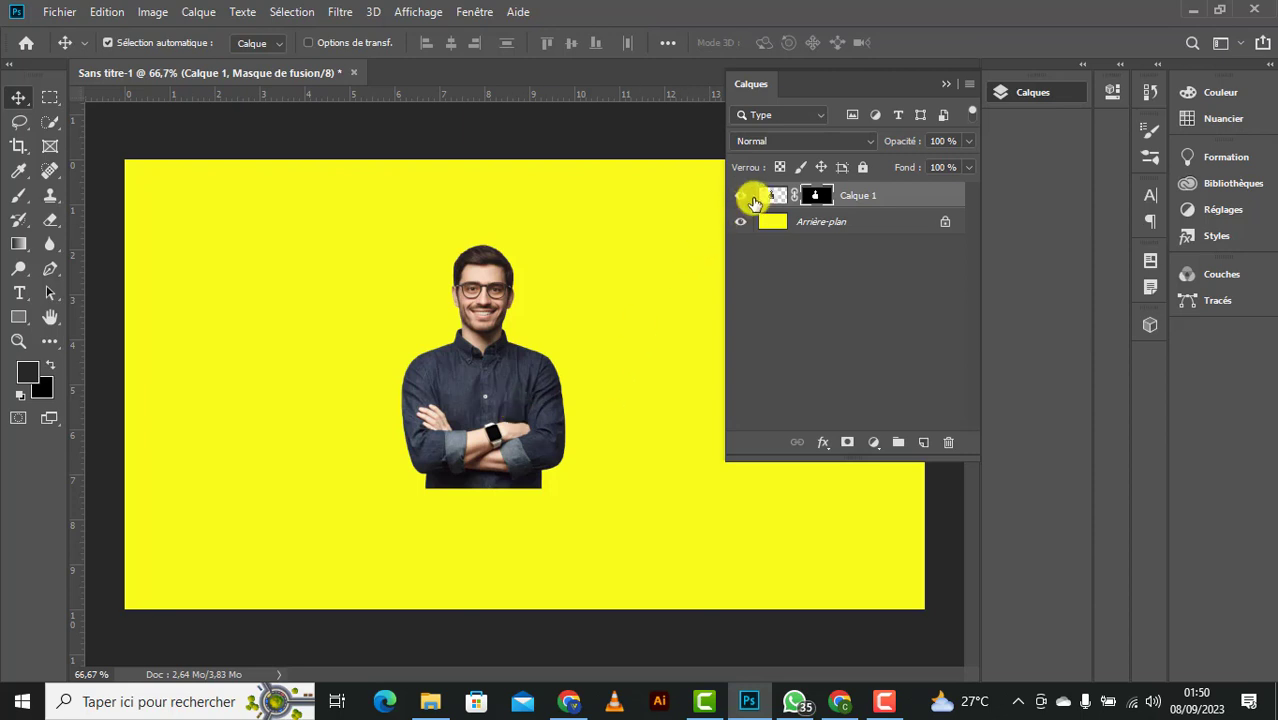
{"action": "left_click", "coordinate": [767, 197]}
Delete the man's layer and sample a dark maroon from the screen as foreground colour.
{"action": "key", "text": "Delete"}
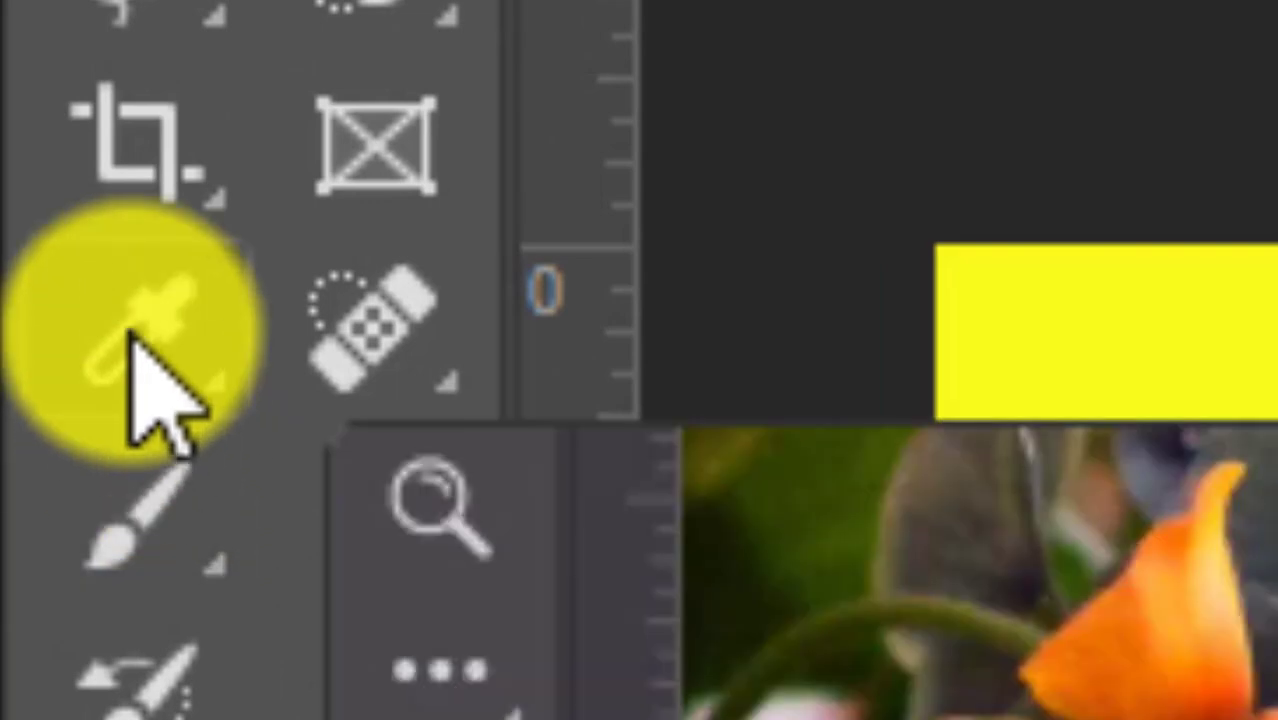
{"action": "left_click", "coordinate": [132, 338]}
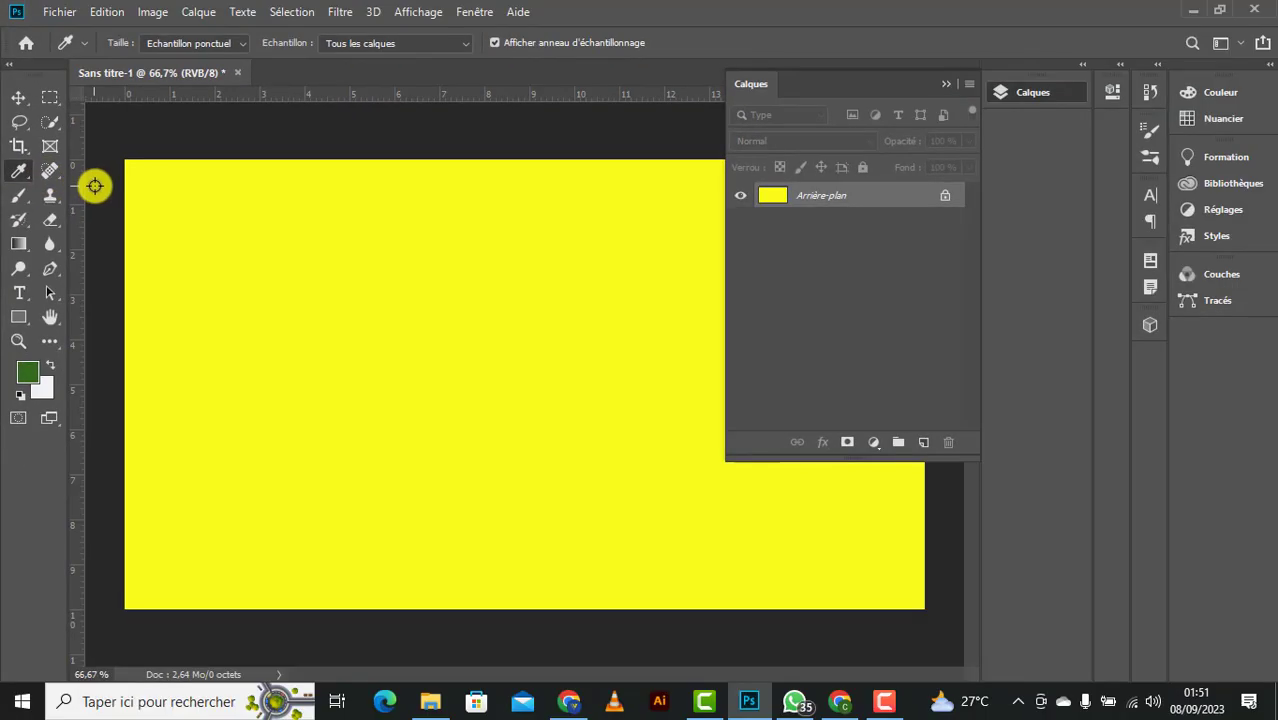
{"action": "left_click", "coordinate": [17, 172]}
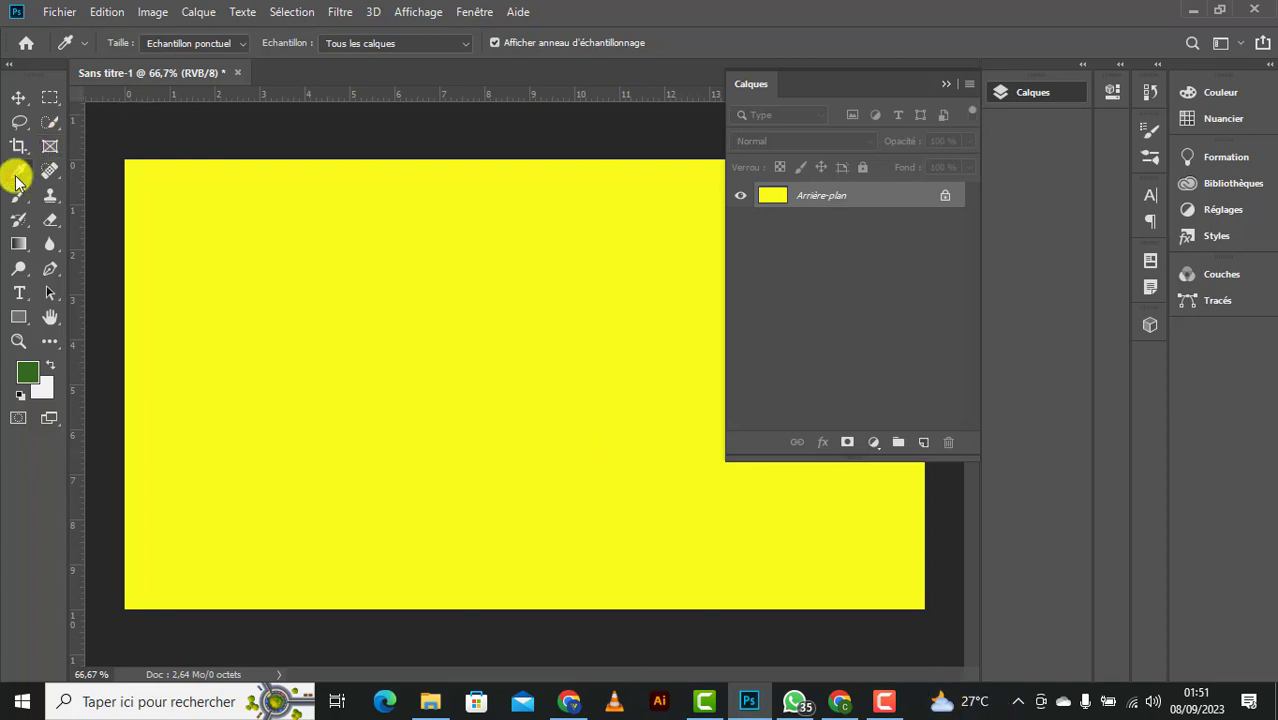
{"action": "left_click", "coordinate": [133, 204]}
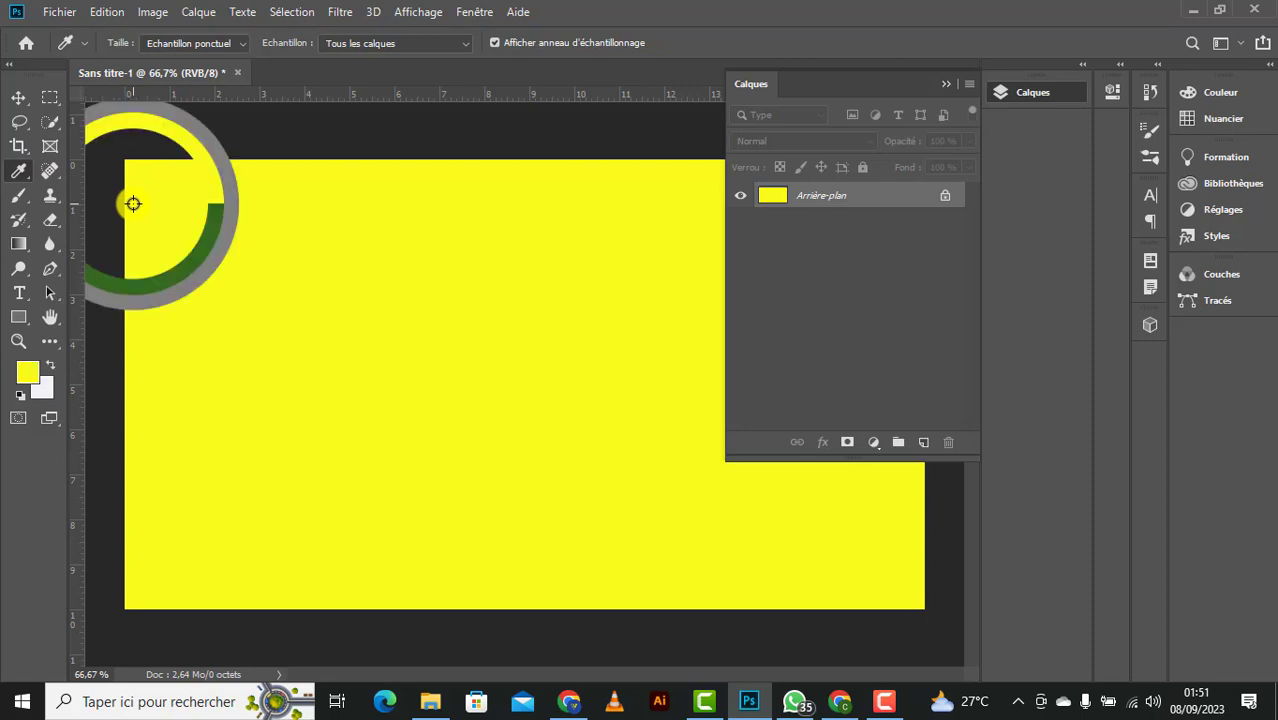
{"action": "mouse_move", "coordinate": [133, 204]}
{"action": "left_mouse_down"}
{"action": "mouse_move", "coordinate": [456, 523]}
{"action": "mouse_move", "coordinate": [593, 562]}
{"action": "mouse_move", "coordinate": [653, 642]}
{"action": "mouse_move", "coordinate": [661, 695]}
{"action": "left_mouse_up"}
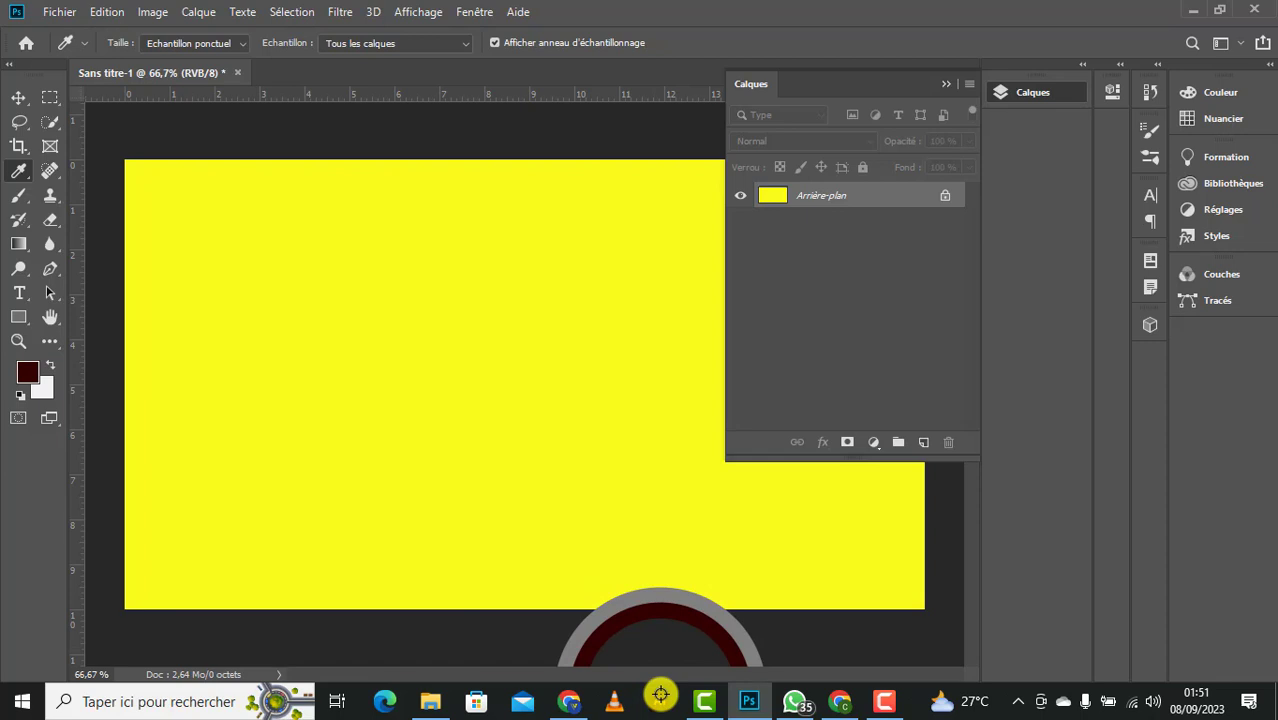
{"action": "left_click_drag", "start_coordinate": [661, 695], "coordinate": [661, 695]}
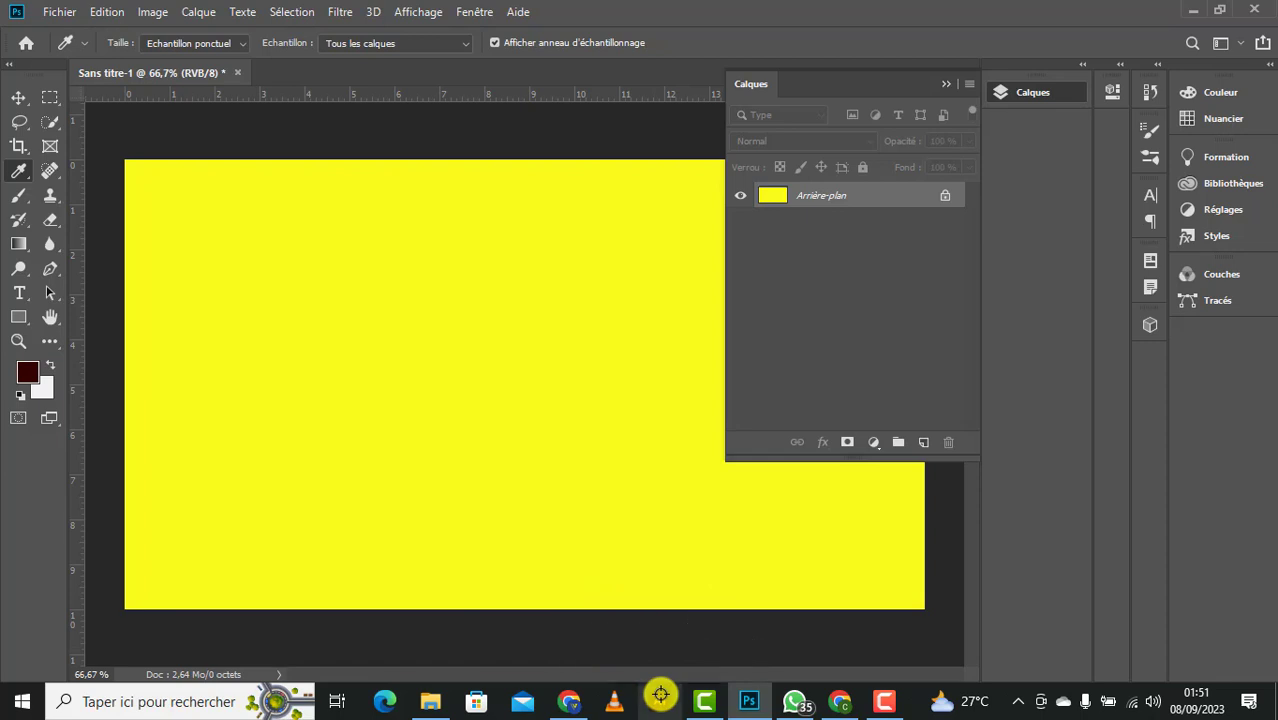
{"action": "key", "text": "v"}
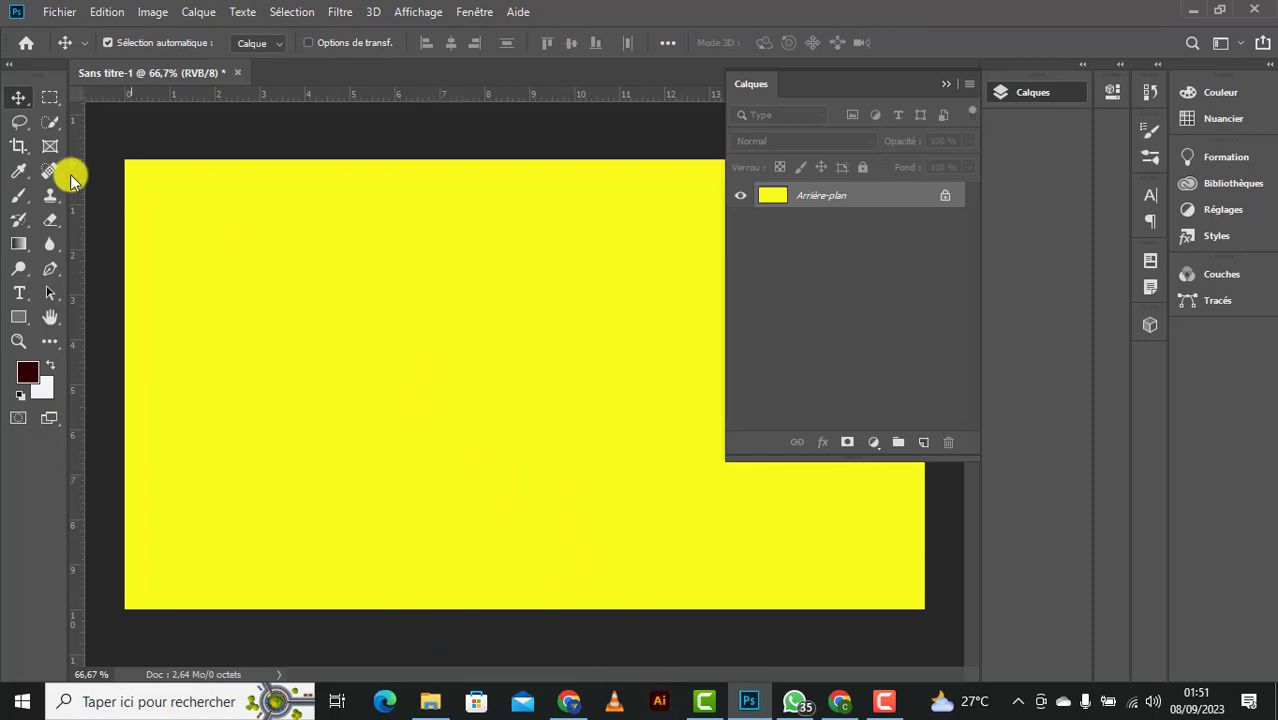
Draw maroon Rectangle 1, 332 × 239 px at X 52, Y 141.
{"action": "left_click", "coordinate": [18, 318]}
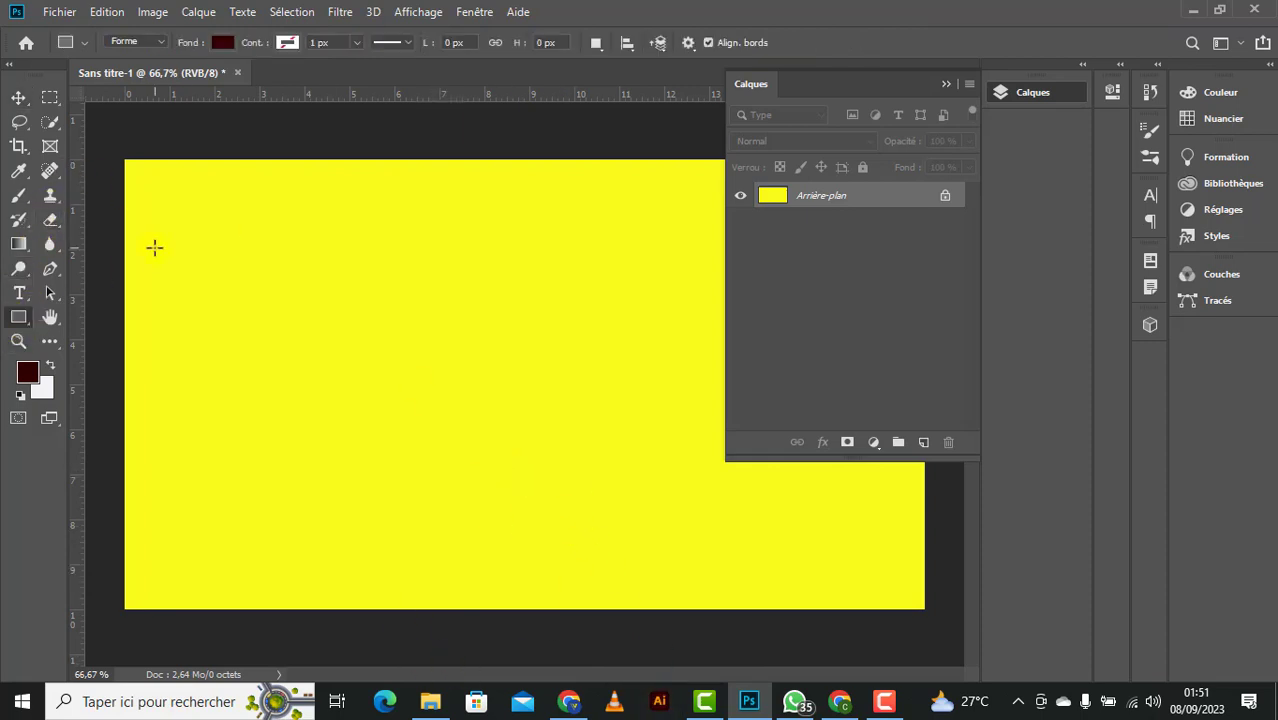
{"action": "left_click_drag", "start_coordinate": [157, 247], "coordinate": [365, 396]}
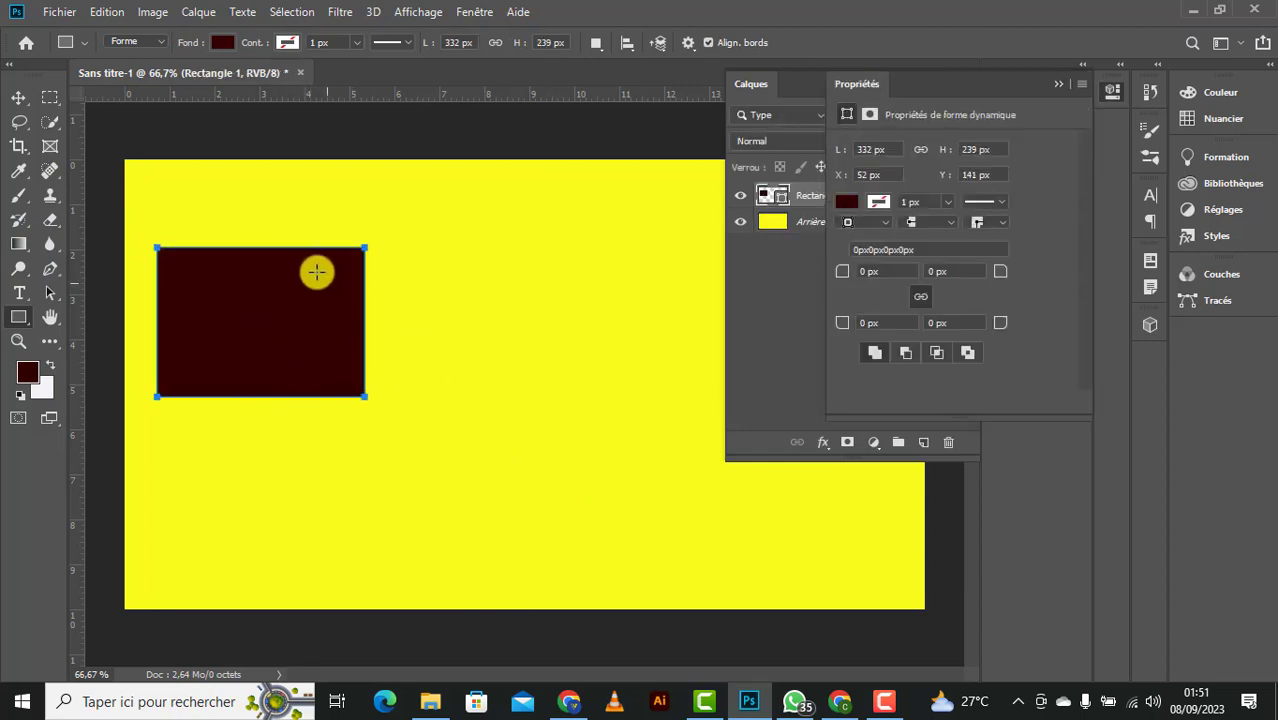
{"action": "left_click", "coordinate": [20, 95]}
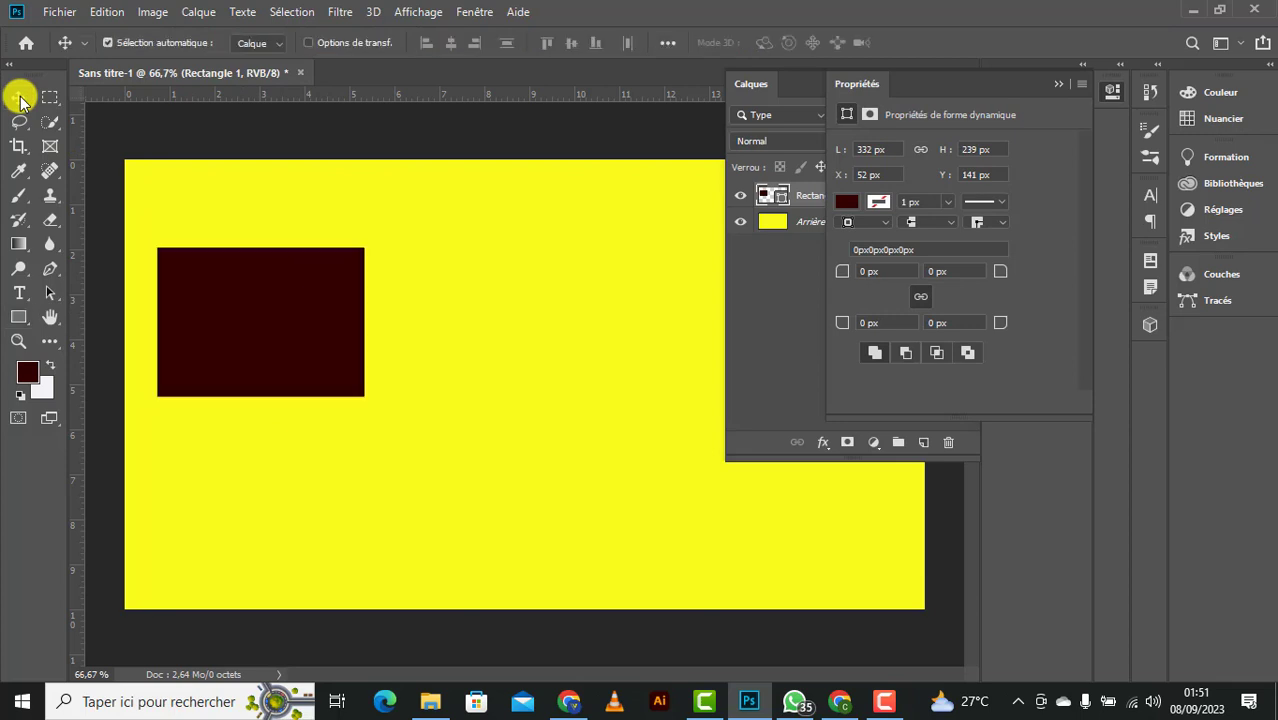
{"action": "left_click", "coordinate": [236, 322]}
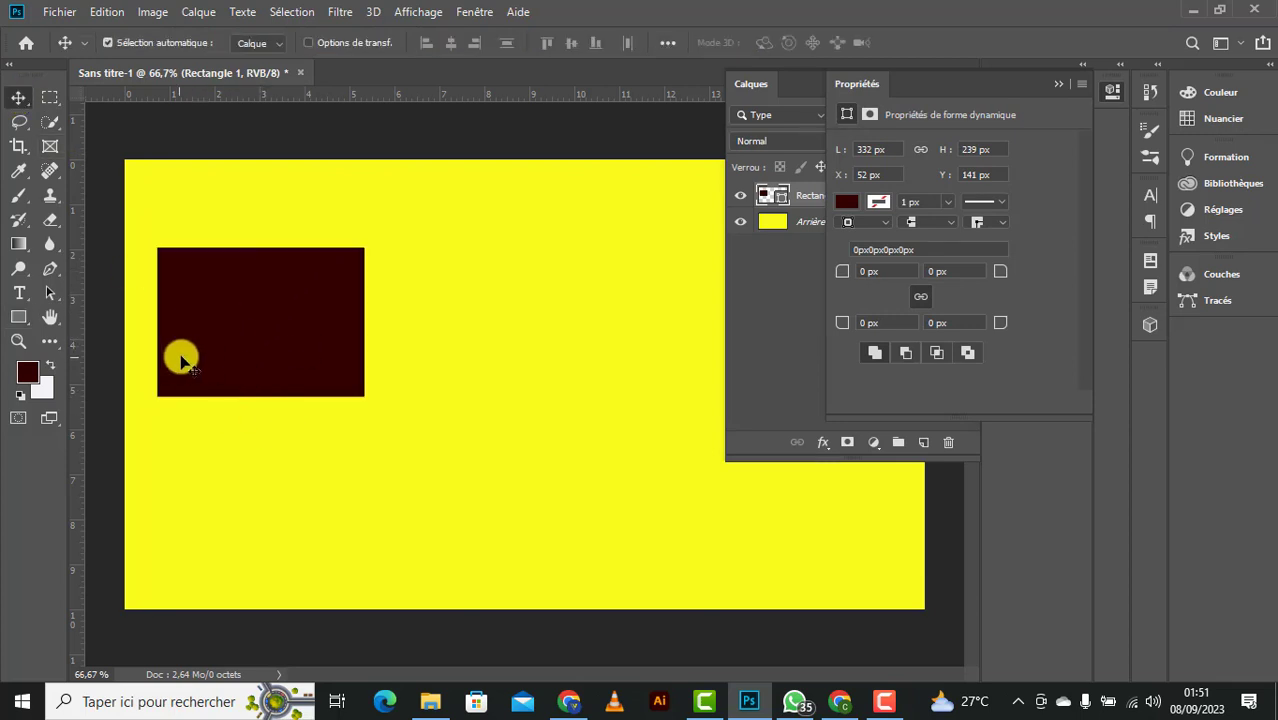
Sample a light sky blue from the screen as the foreground colour.
{"action": "left_click", "coordinate": [17, 174]}
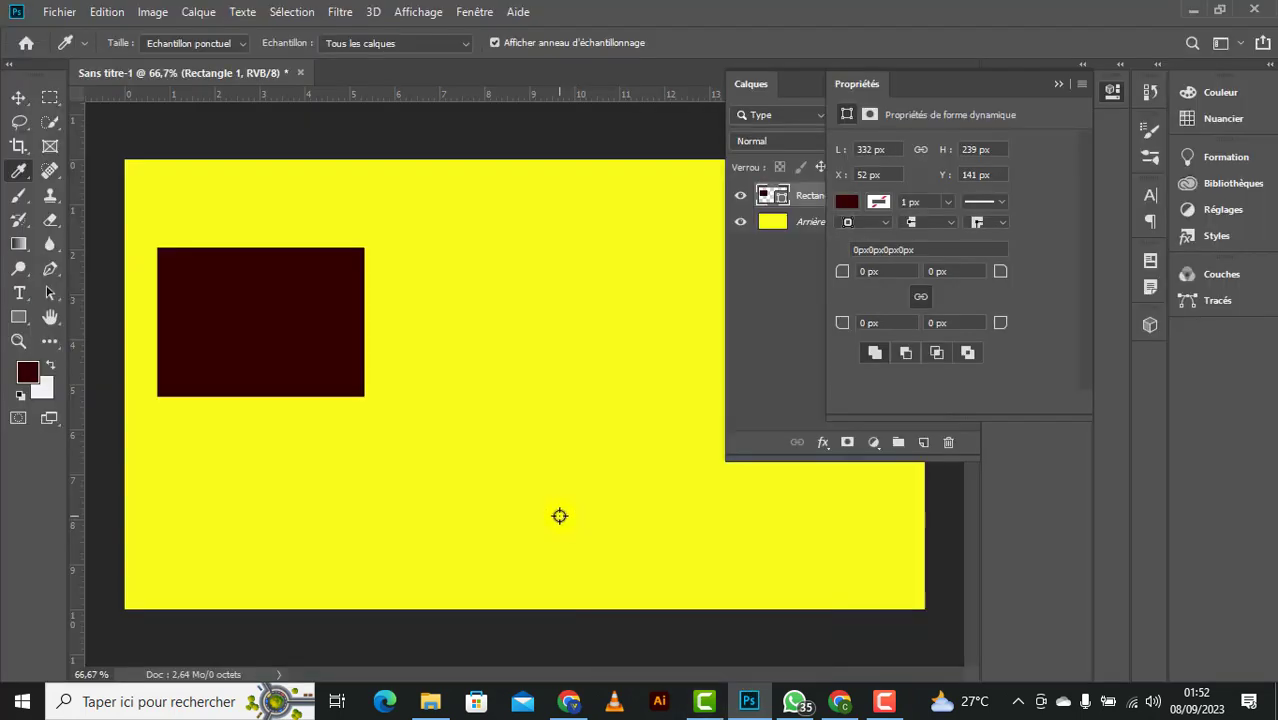
{"action": "mouse_move", "coordinate": [212, 445]}
{"action": "left_mouse_down"}
{"action": "mouse_move", "coordinate": [554, 646]}
{"action": "mouse_move", "coordinate": [530, 703]}
{"action": "left_mouse_up"}
{"action": "key", "text": "v"}
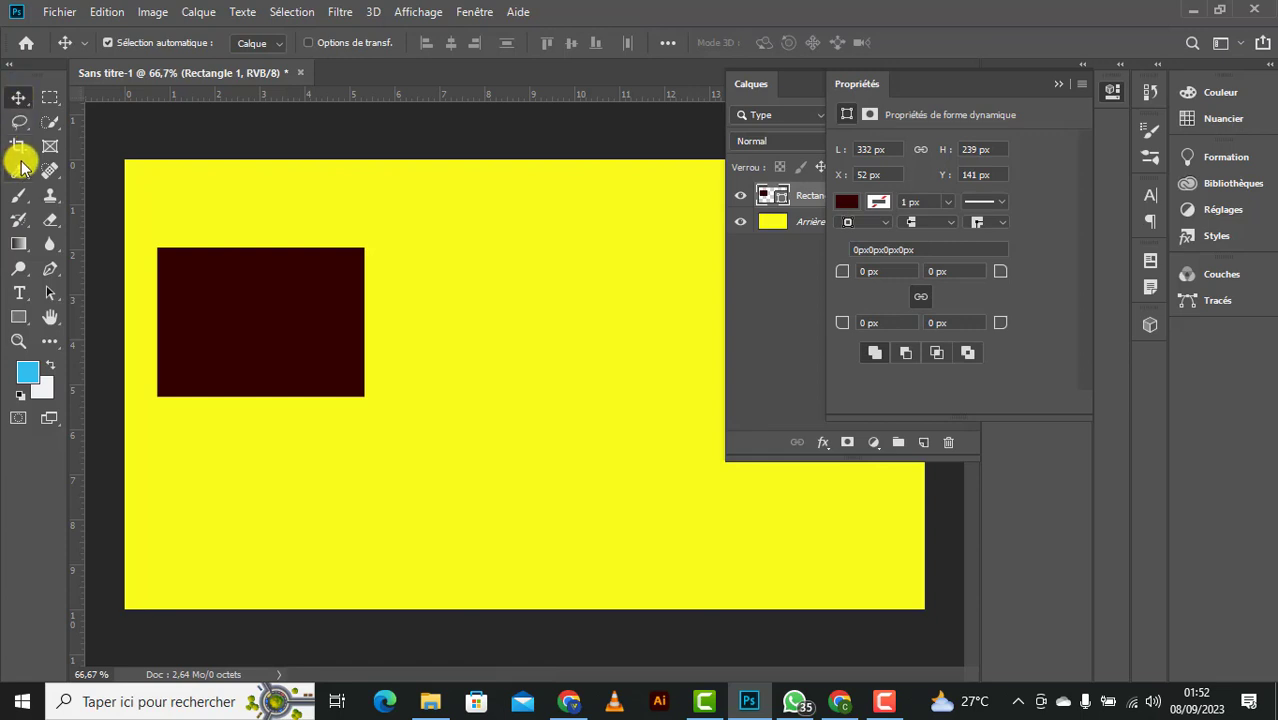
{"action": "left_click", "coordinate": [20, 317]}
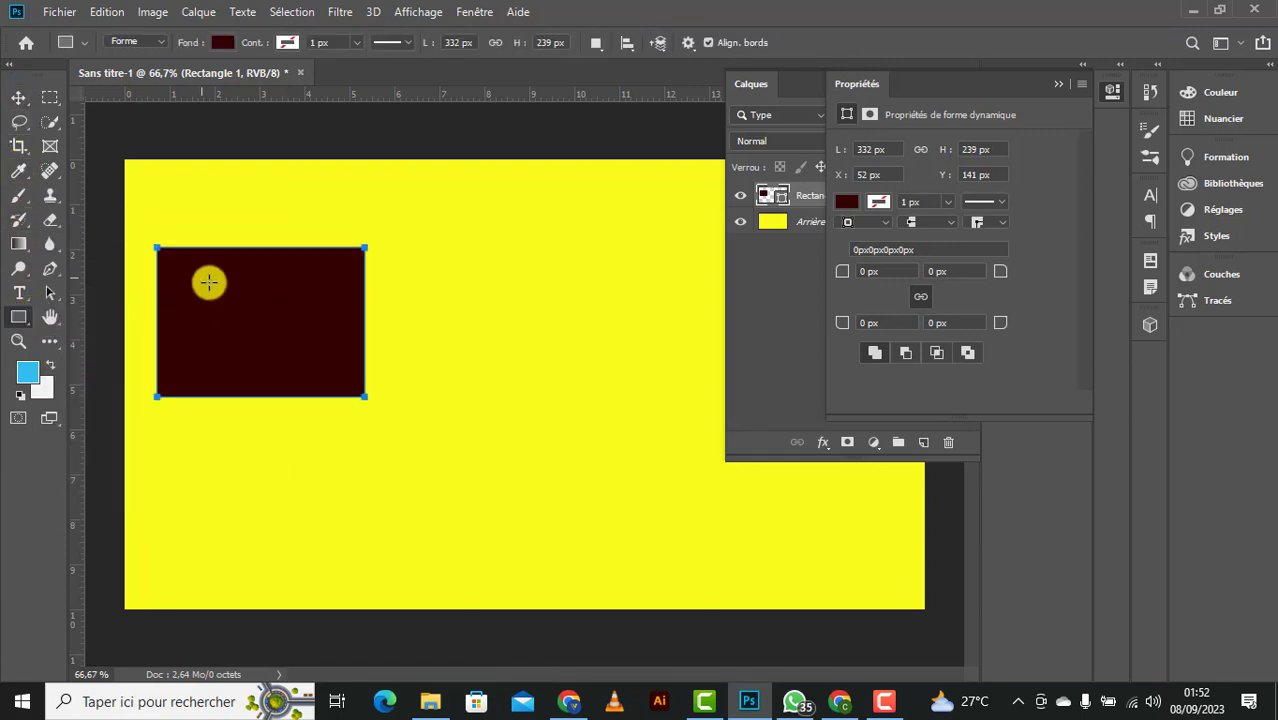
{"action": "left_click_drag", "start_coordinate": [208, 283], "coordinate": [314, 357]}
{"action": "key", "text": "ctrl+t"}
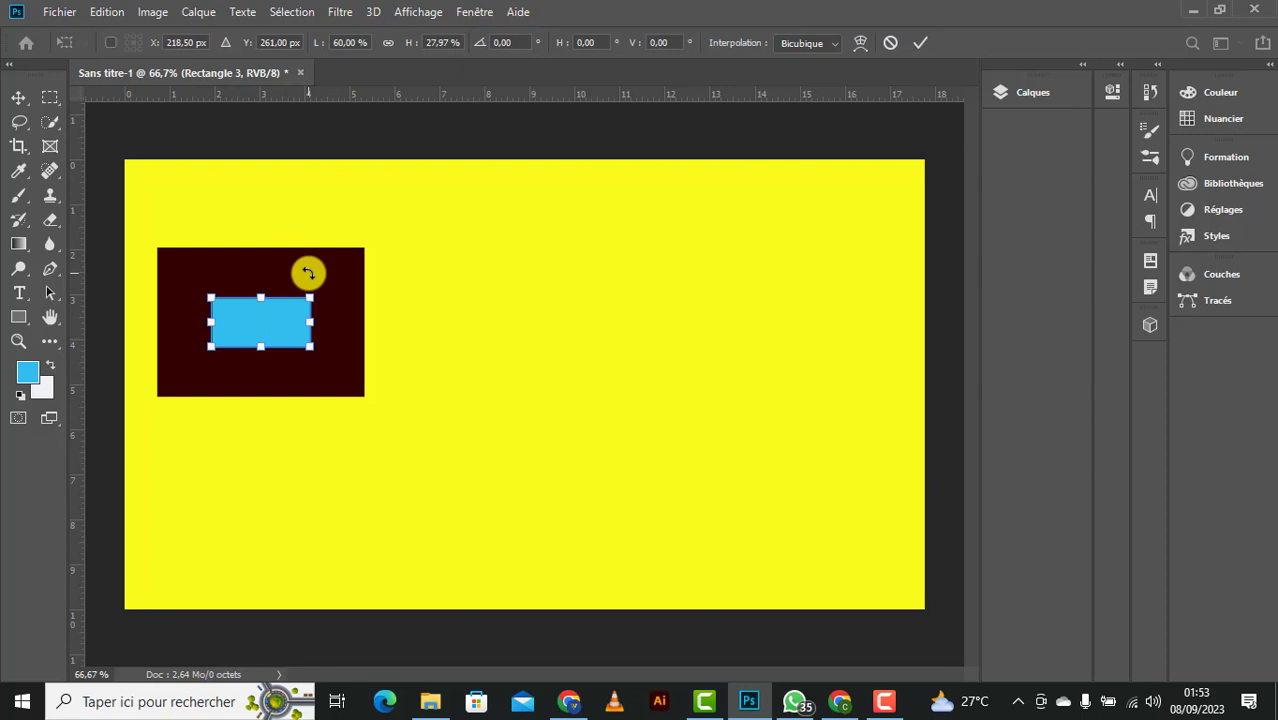
{"action": "left_click", "coordinate": [20, 104]}
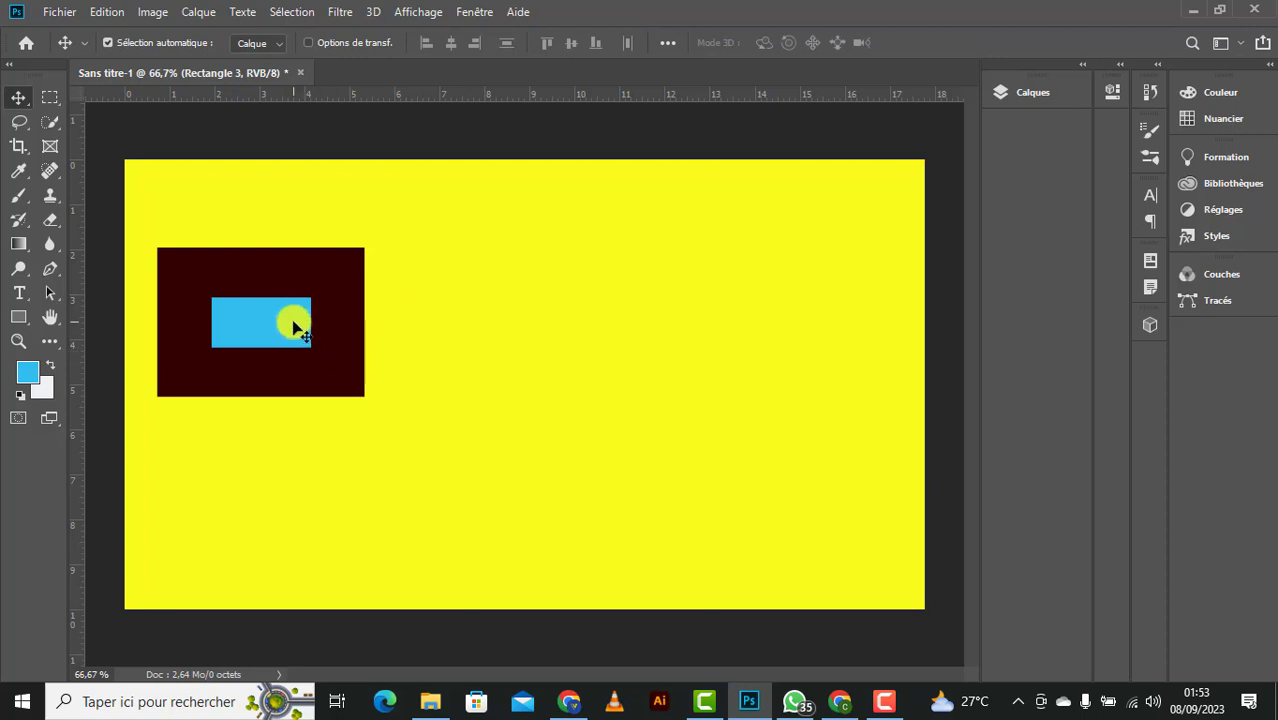
{"action": "key", "text": "Delete"}
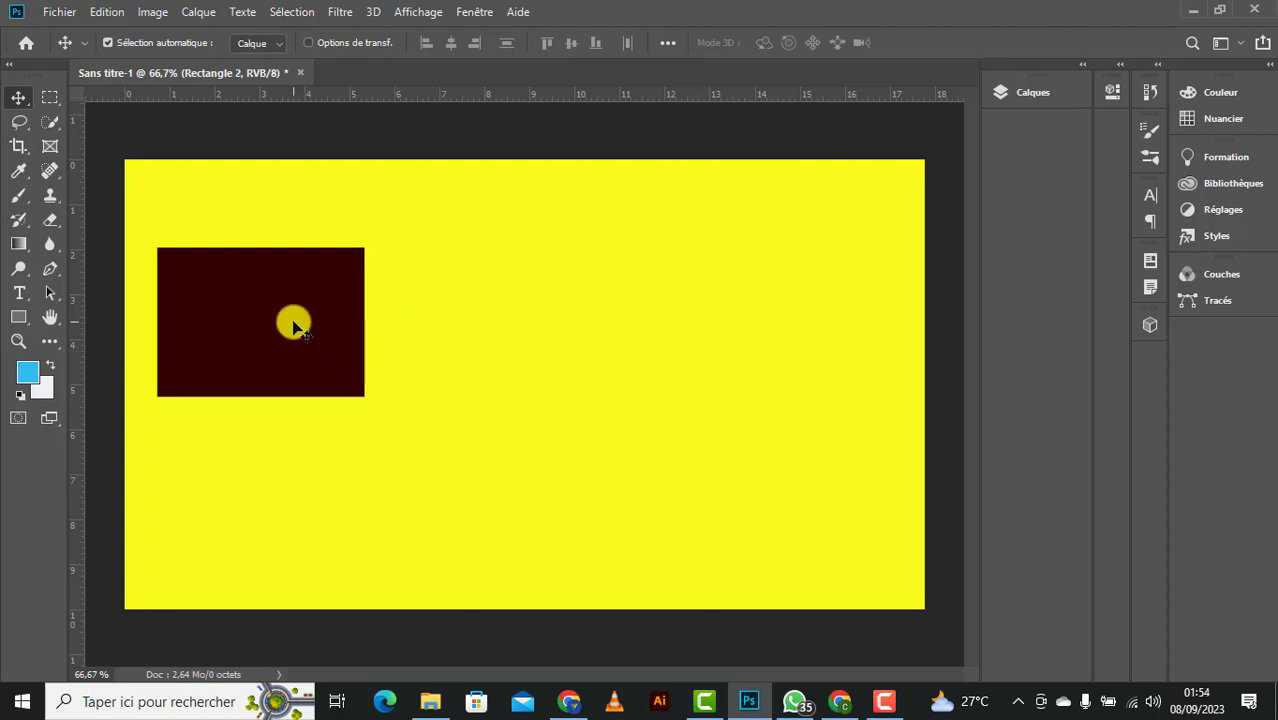
Move the maroon rectangle up near the top-left corner, undoing a stray rightward move.
{"action": "left_click_drag", "start_coordinate": [295, 325], "coordinate": [466, 305]}
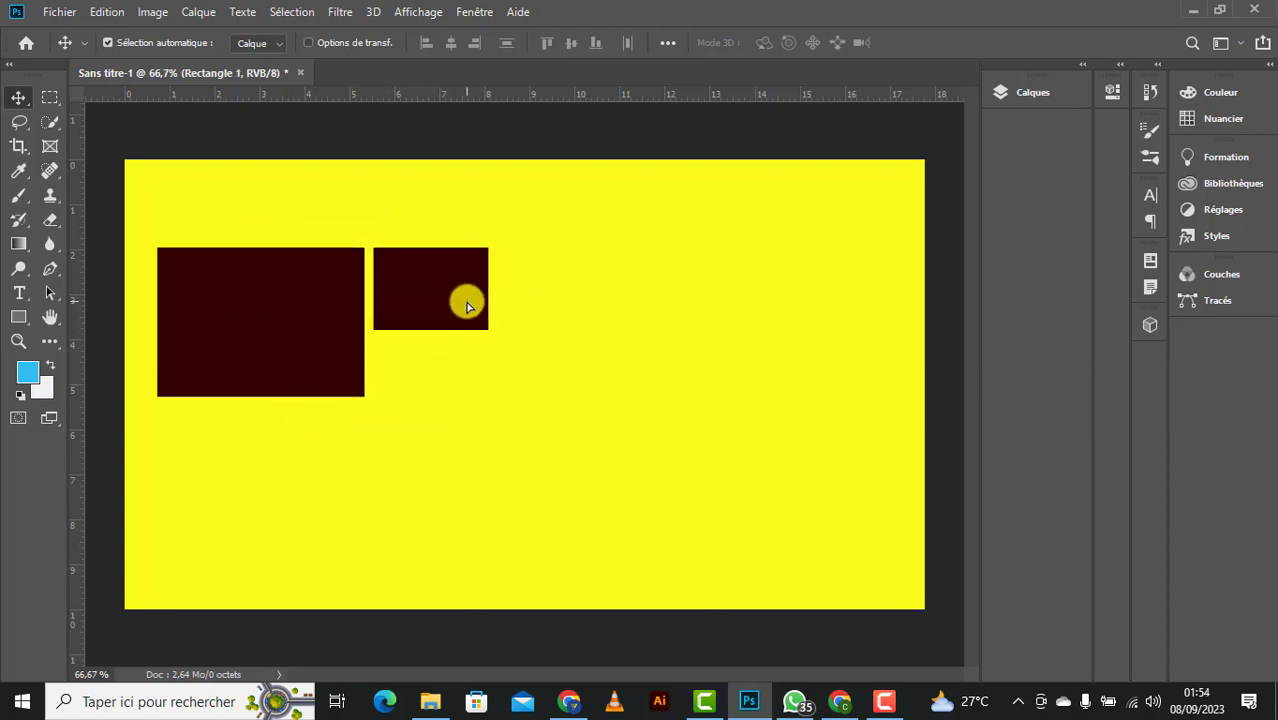
{"action": "key", "text": "ctrl+z"}
{"action": "mouse_move", "coordinate": [283, 337]}
{"action": "left_mouse_down"}
{"action": "mouse_move", "coordinate": [313, 307]}
{"action": "mouse_move", "coordinate": [305, 266]}
{"action": "left_mouse_up"}
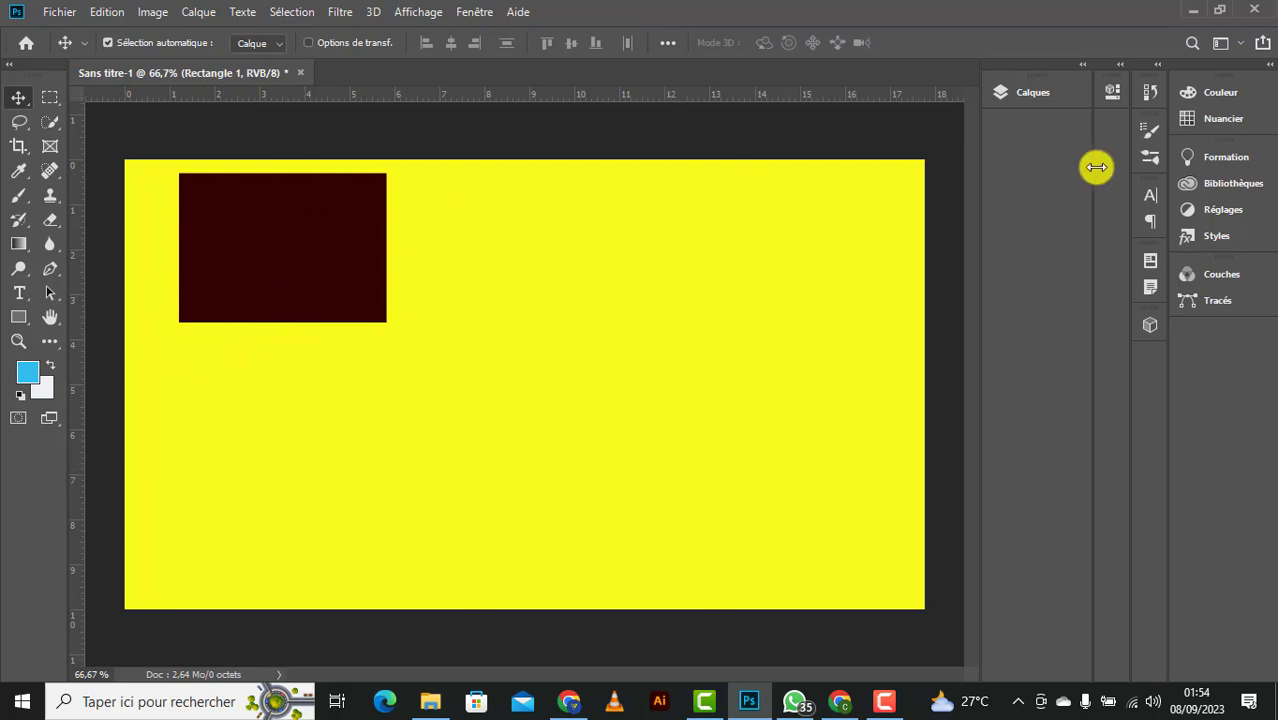
Duplicate the Rectangle 1 layer and name the copy Rectangle 2.
{"action": "left_click", "coordinate": [1040, 96]}
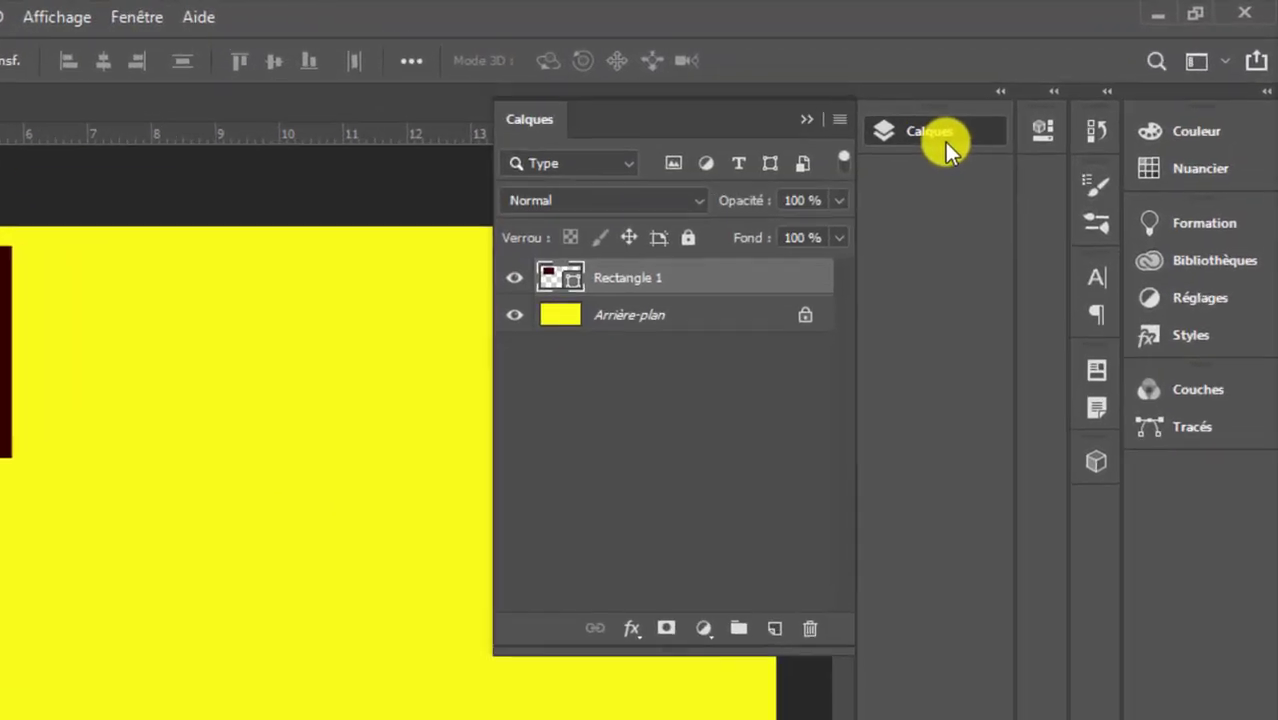
{"action": "right_click", "coordinate": [728, 282]}
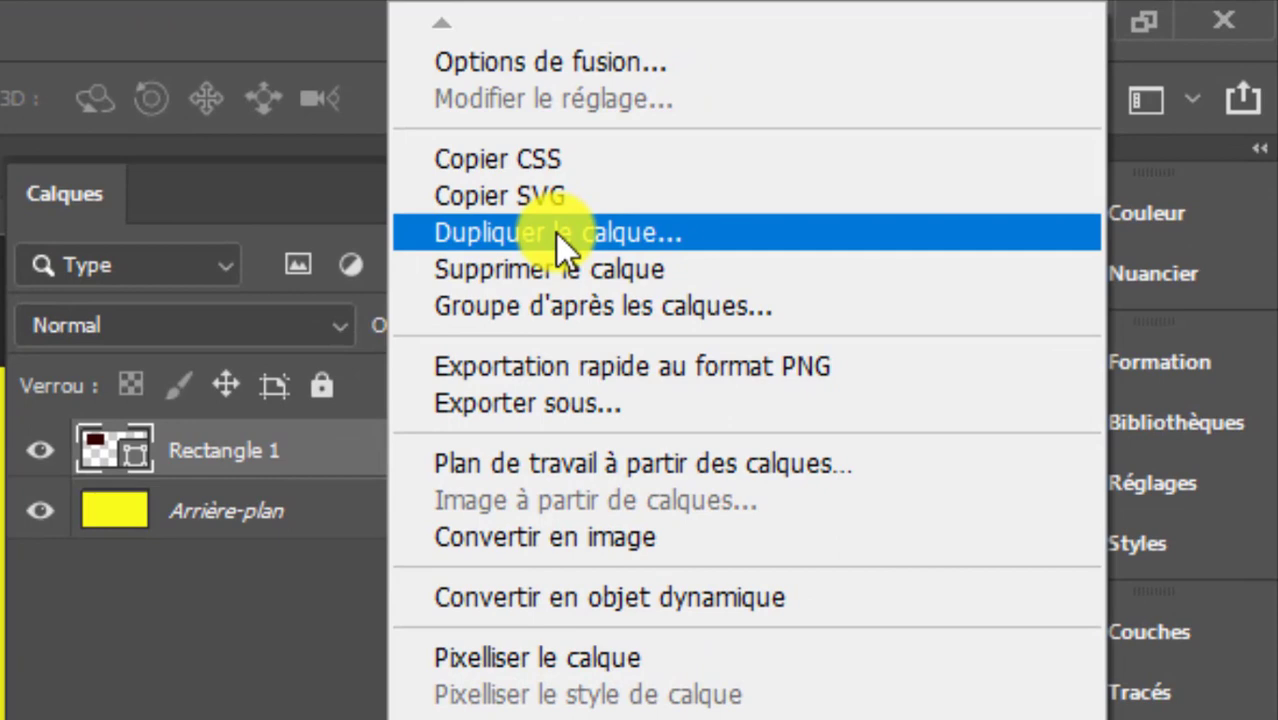
{"action": "left_click", "coordinate": [556, 234]}
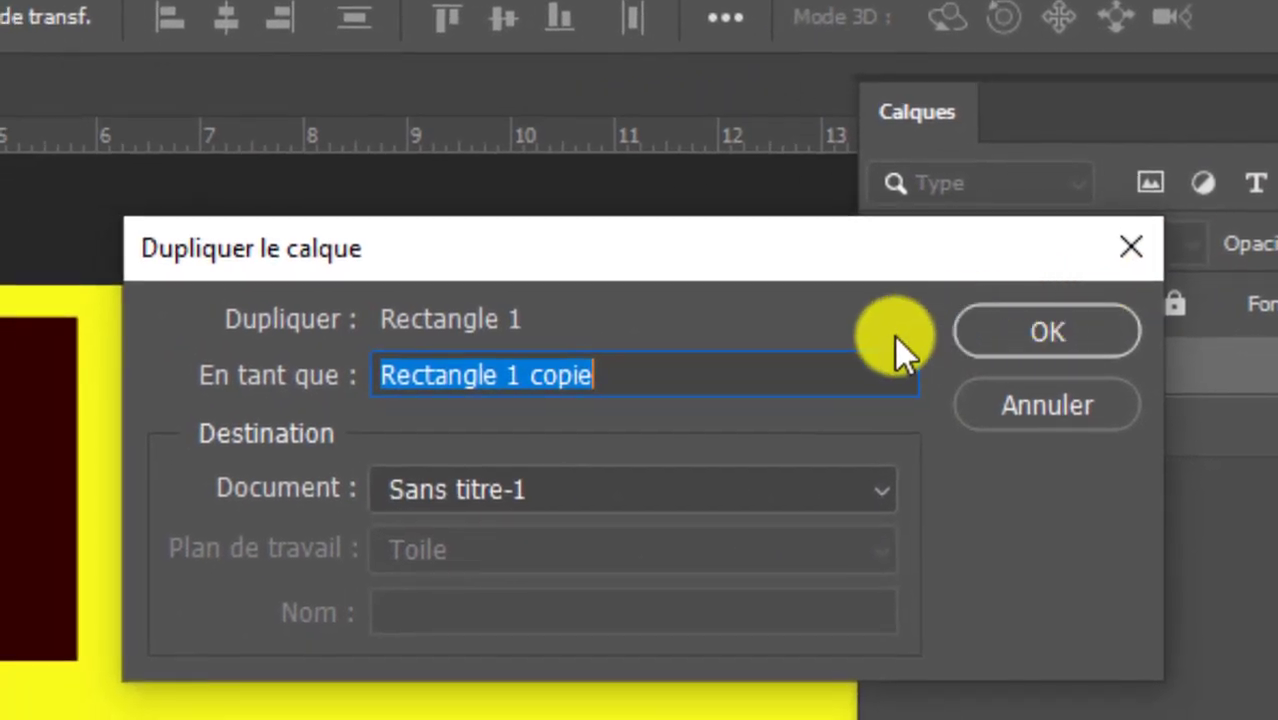
{"action": "left_click", "coordinate": [866, 378]}
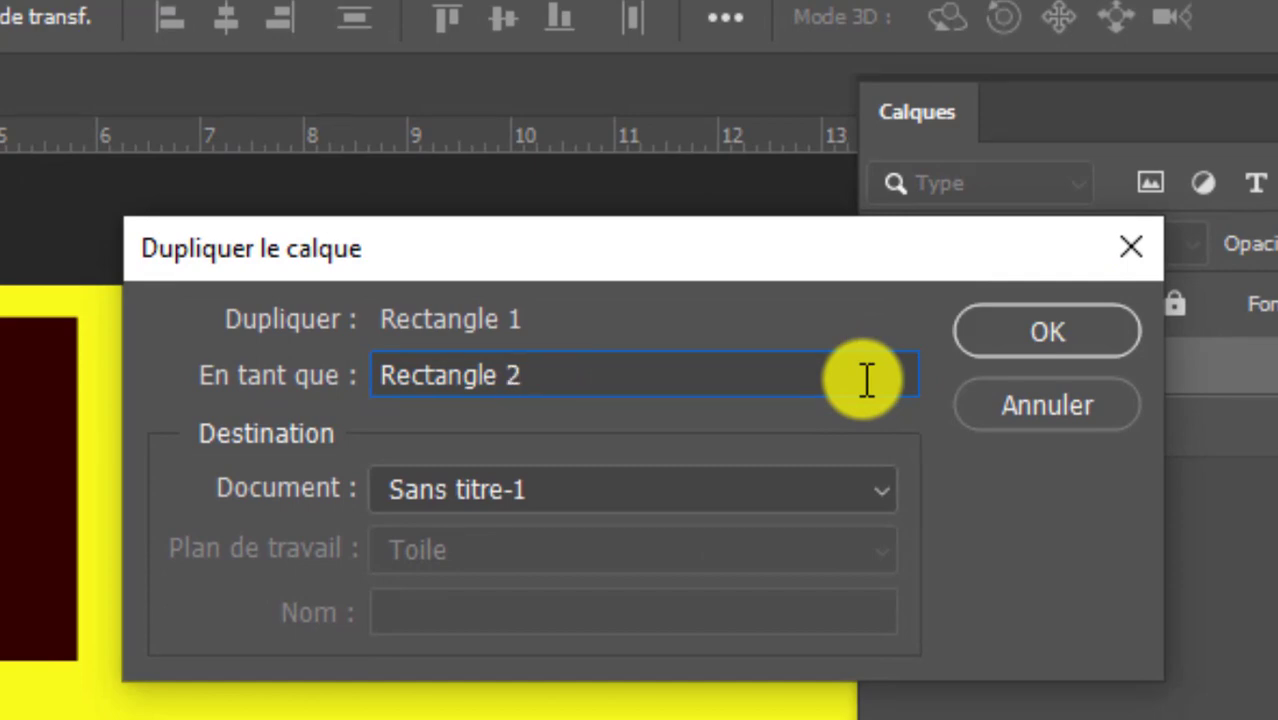
{"action": "key", "text": "Return"}
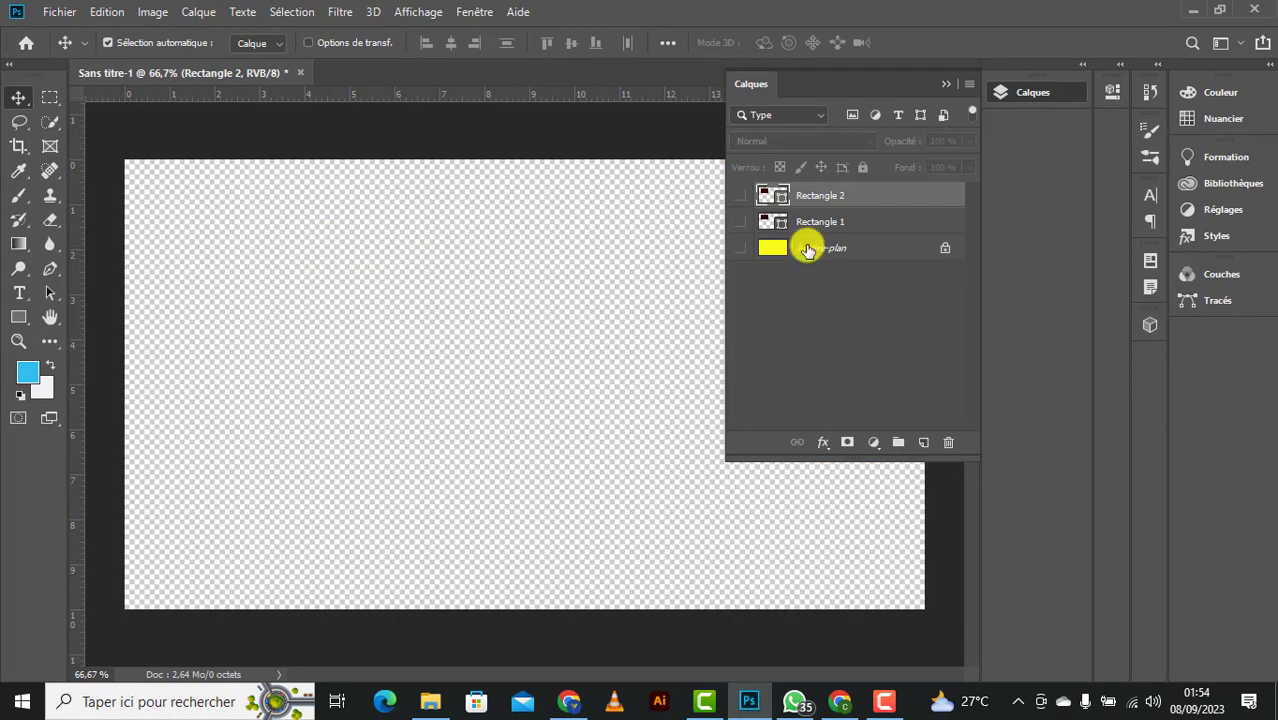
Show the background and both rectangle layers again, and move the copied rectangle below the first.
{"action": "left_click", "coordinate": [740, 248]}
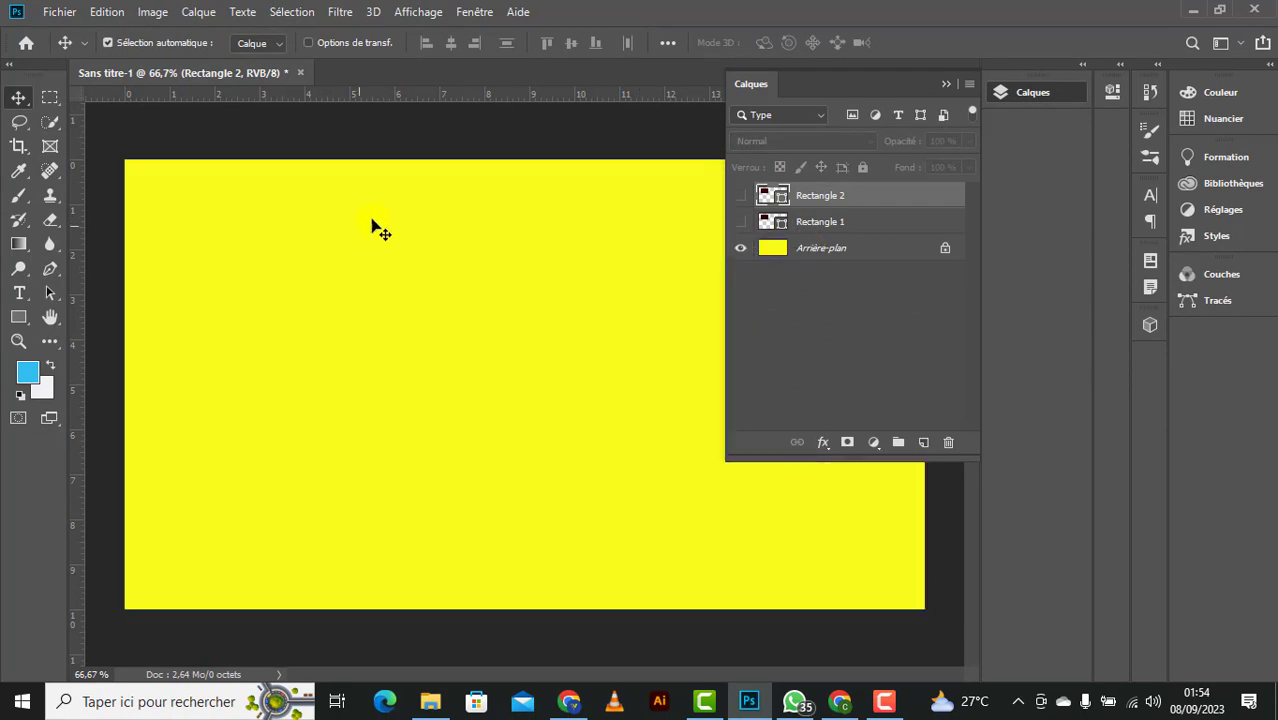
{"action": "left_click", "coordinate": [740, 222]}
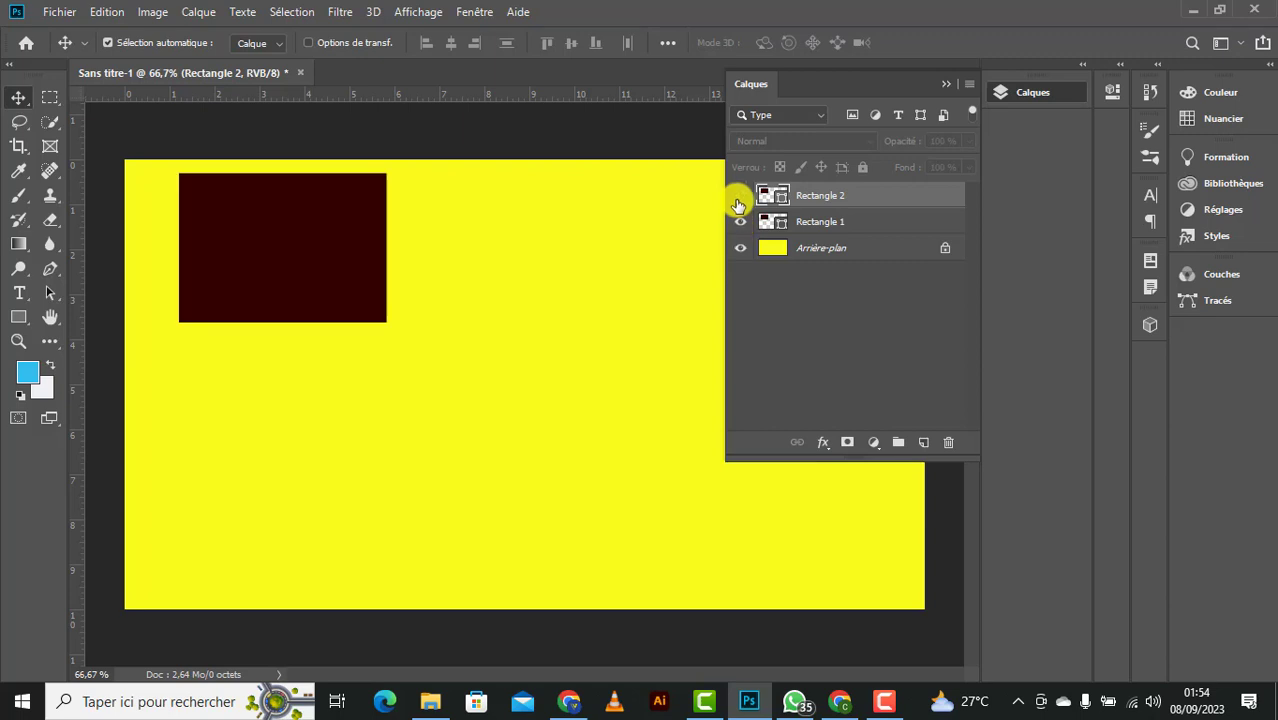
{"action": "left_click", "coordinate": [740, 196]}
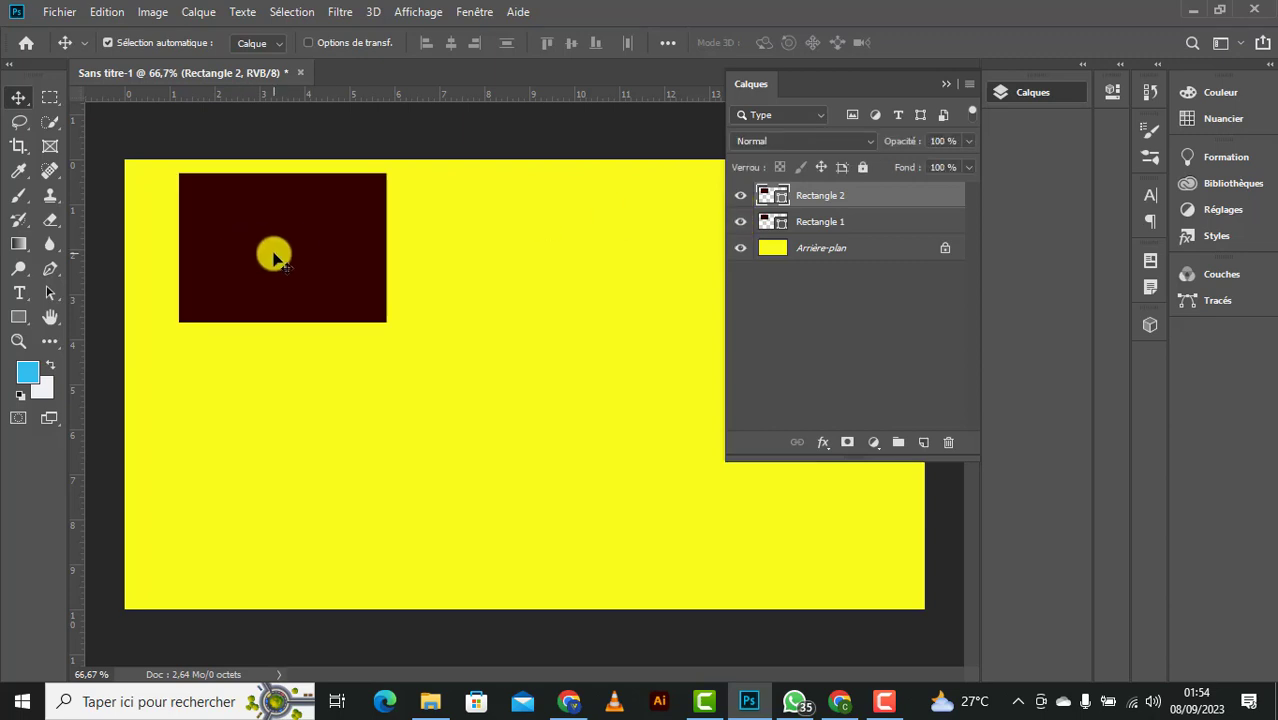
{"action": "mouse_move", "coordinate": [273, 258]}
{"action": "left_mouse_down"}
{"action": "mouse_move", "coordinate": [285, 437]}
{"action": "mouse_move", "coordinate": [272, 438]}
{"action": "left_mouse_up"}
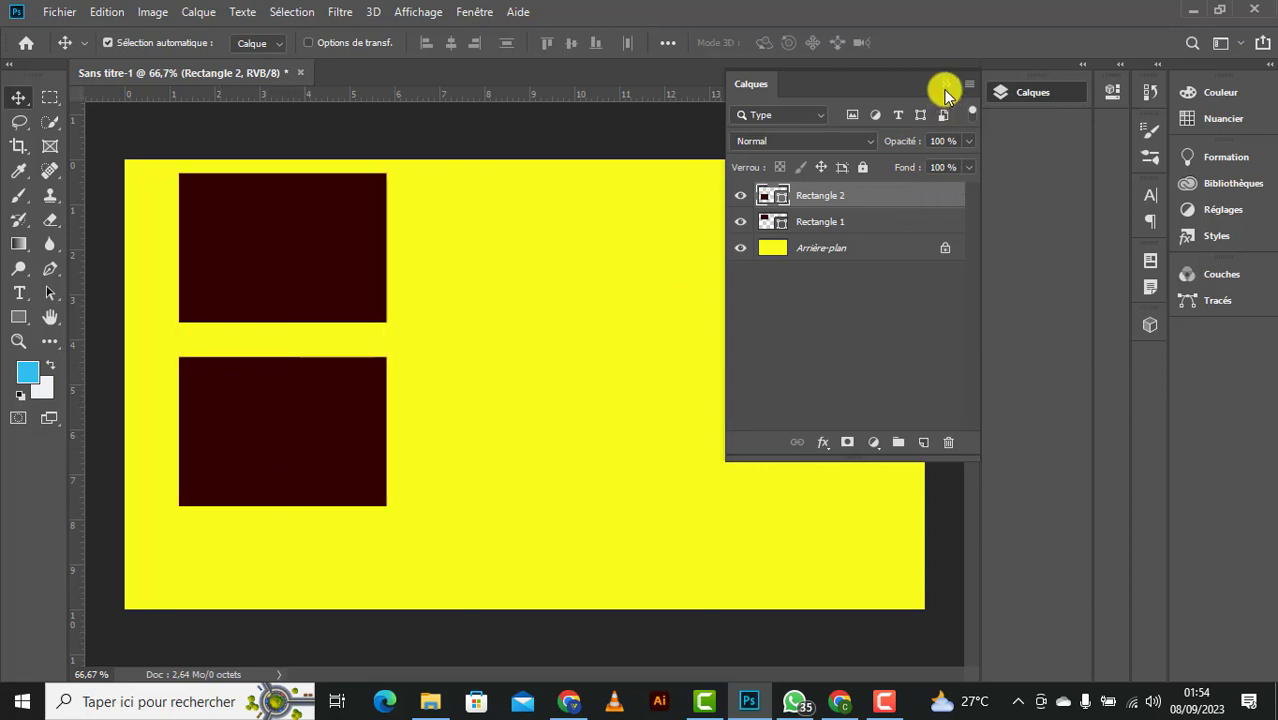
Alt-drag a copy of the upper dark rectangle into a second column on the right.
{"action": "left_click", "coordinate": [945, 90]}
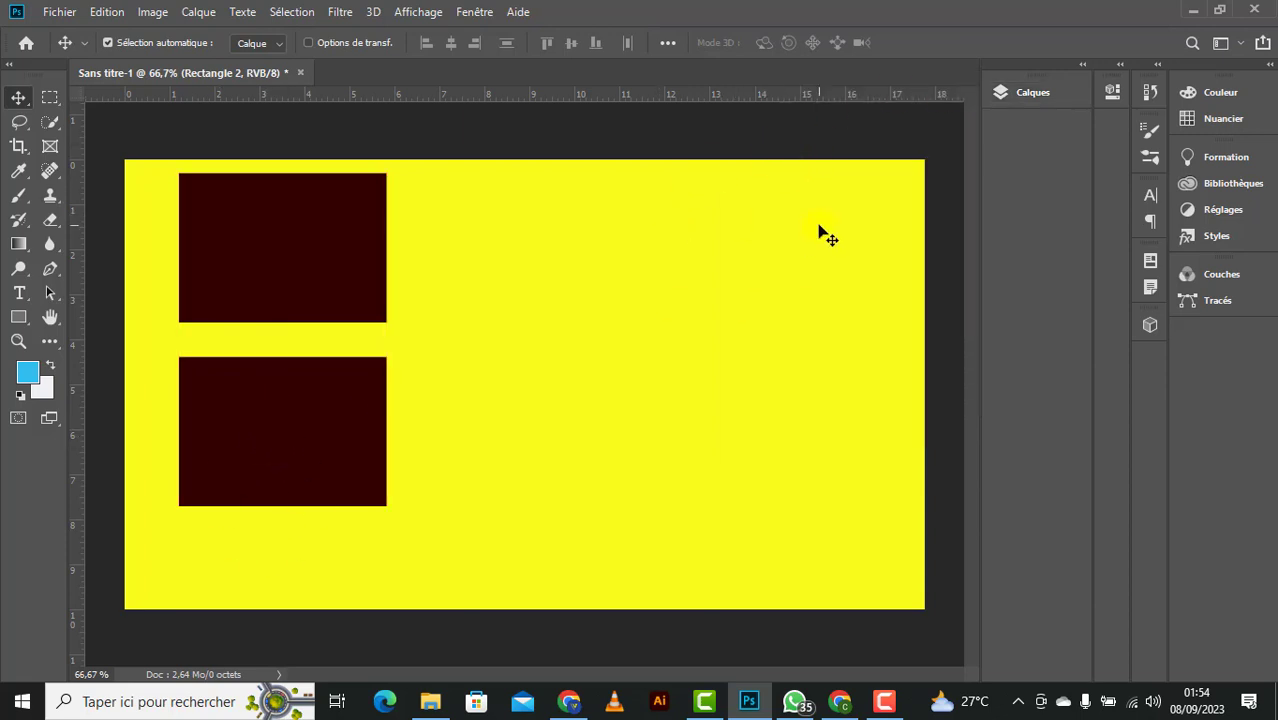
{"action": "left_click", "coordinate": [314, 294]}
{"action": "left_click", "coordinate": [312, 264]}
{"action": "left_click", "coordinate": [1033, 94]}
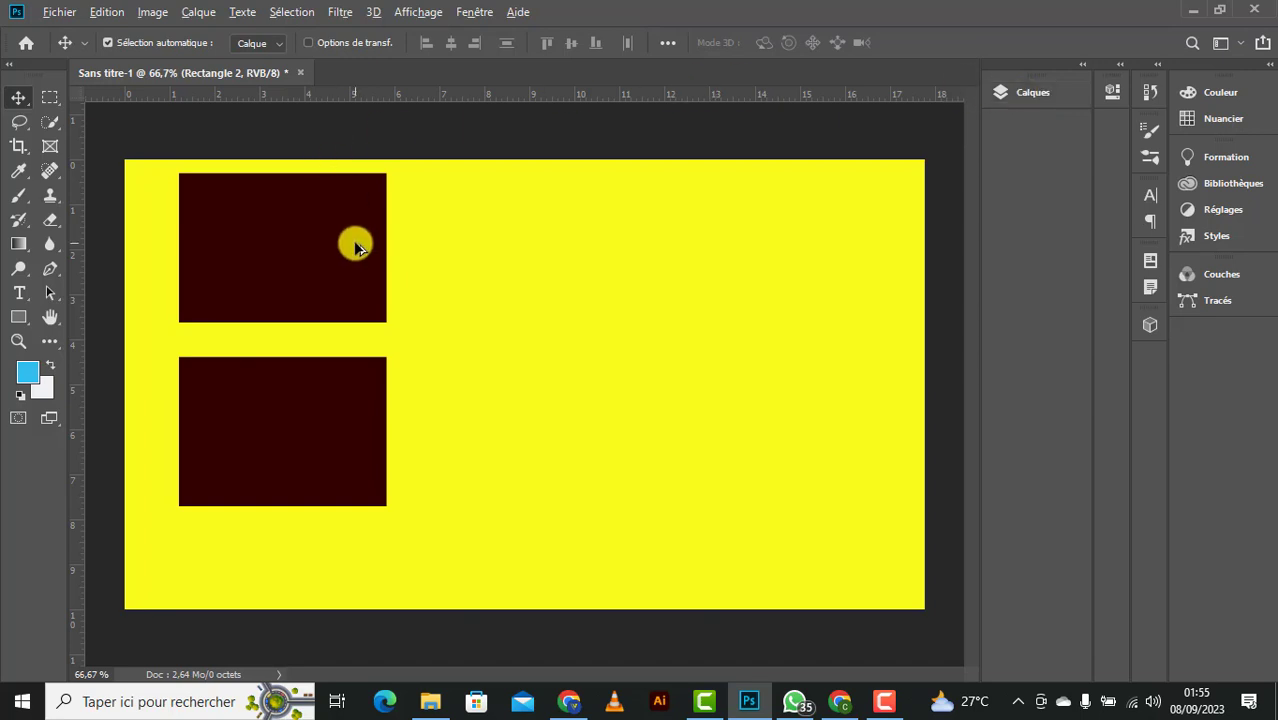
{"action": "left_click_drag", "start_coordinate": [355, 248], "coordinate": [598, 255]}
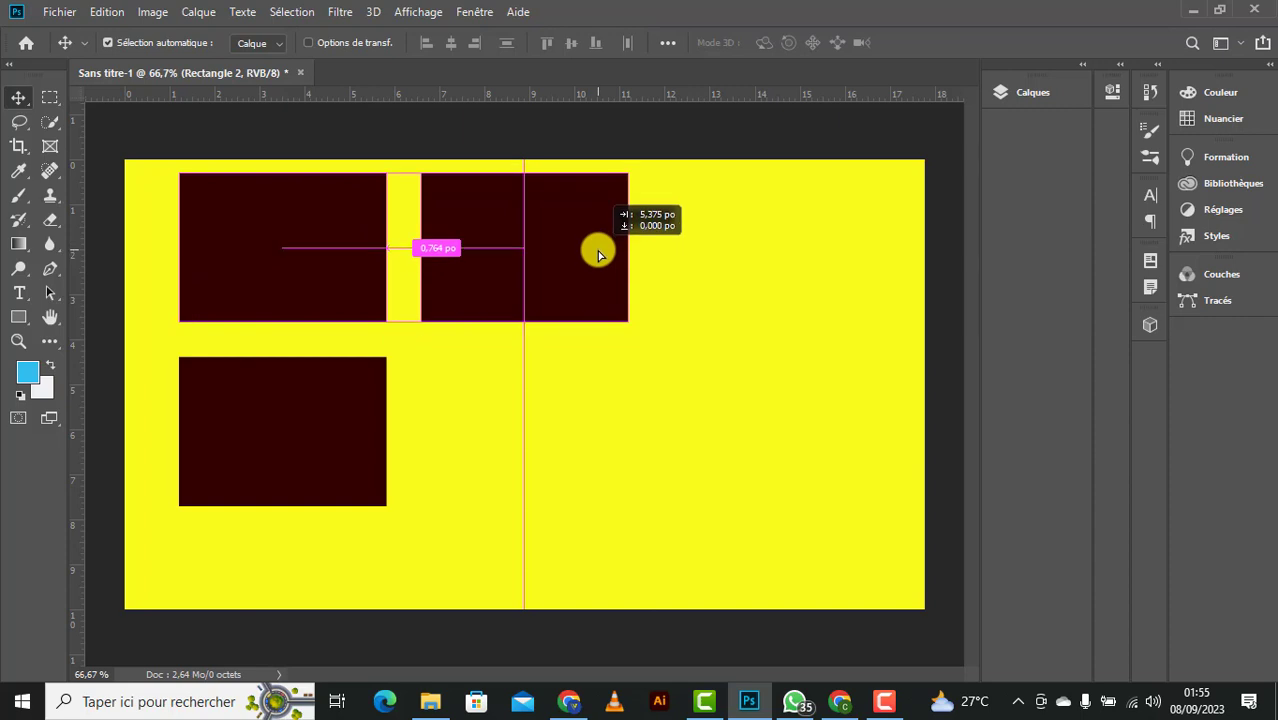
{"action": "left_click_drag", "start_coordinate": [598, 255], "coordinate": [601, 412]}
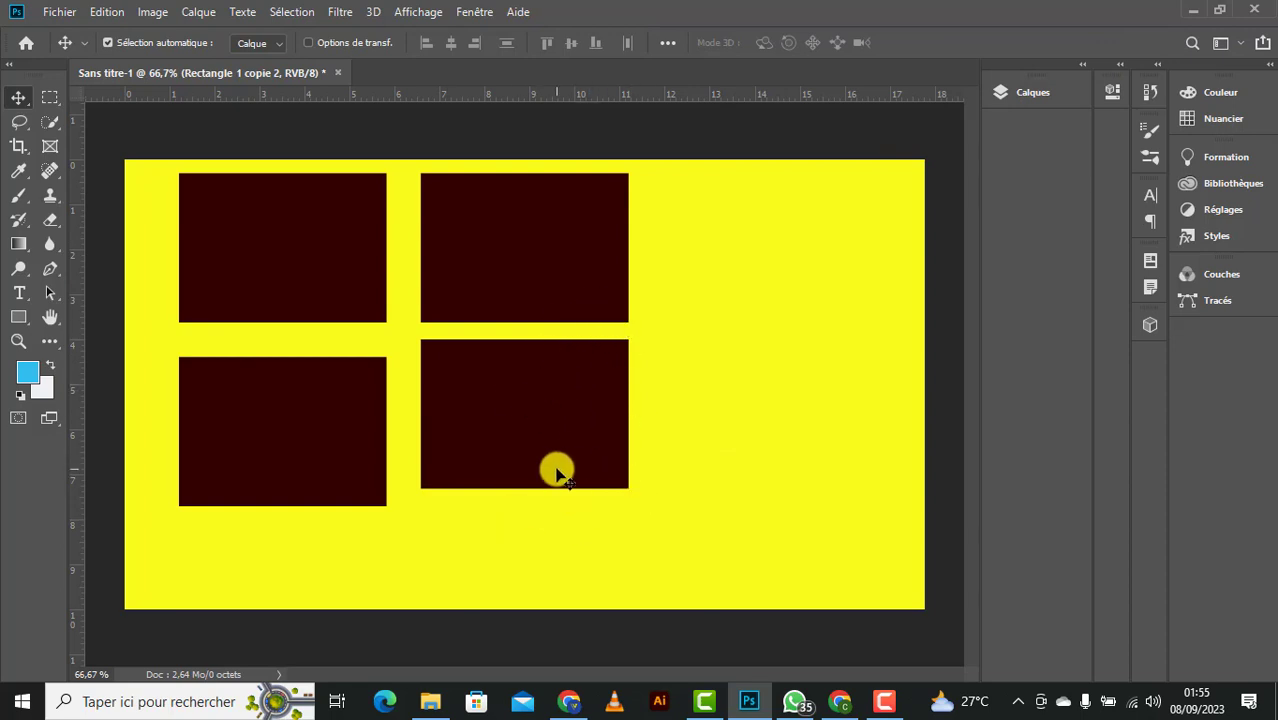
Delete the two right-hand and the lower dark rectangles, then paste the man's photo as Calque 1.
{"action": "left_click", "coordinate": [1007, 95]}
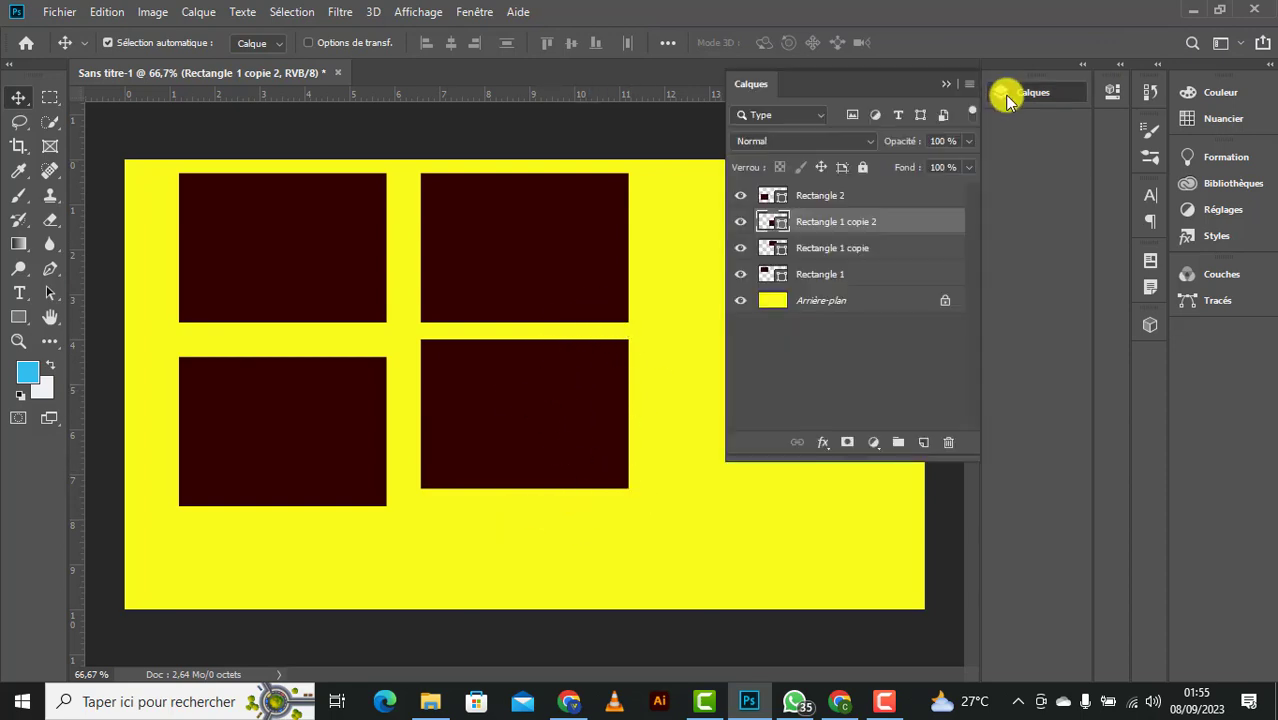
{"action": "right_click", "coordinate": [856, 222]}
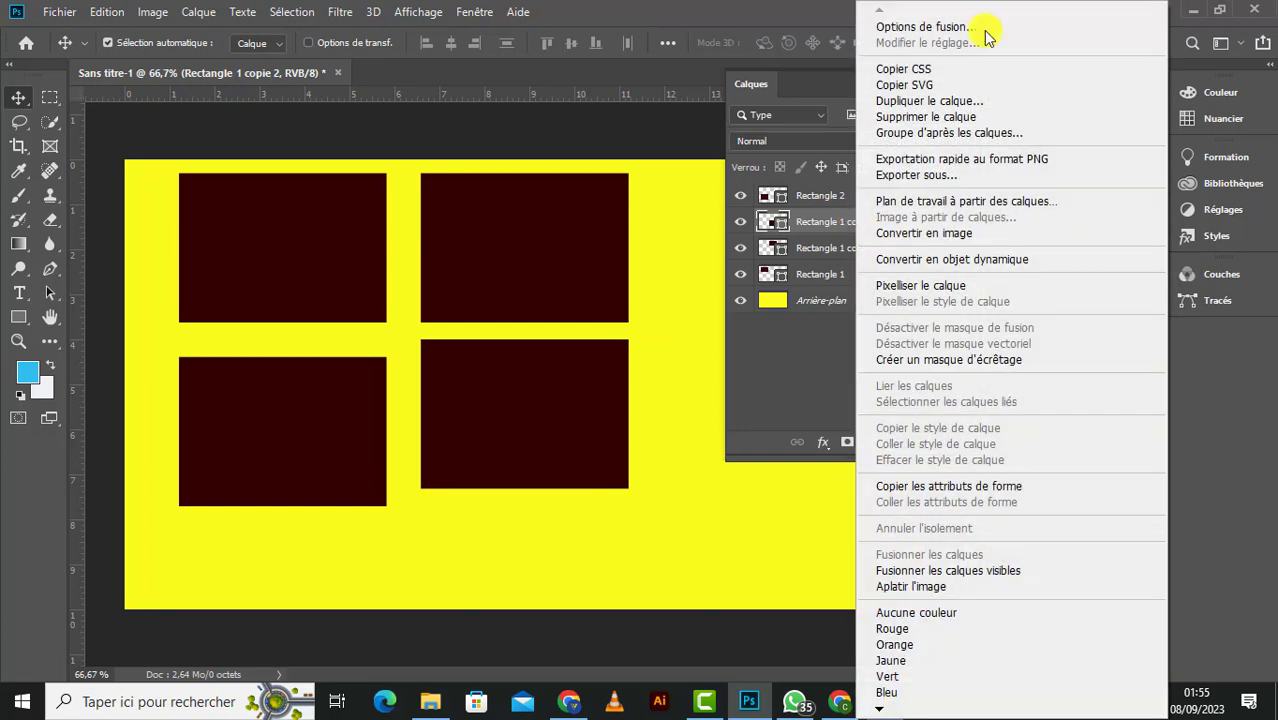
{"action": "left_click", "coordinate": [678, 207]}
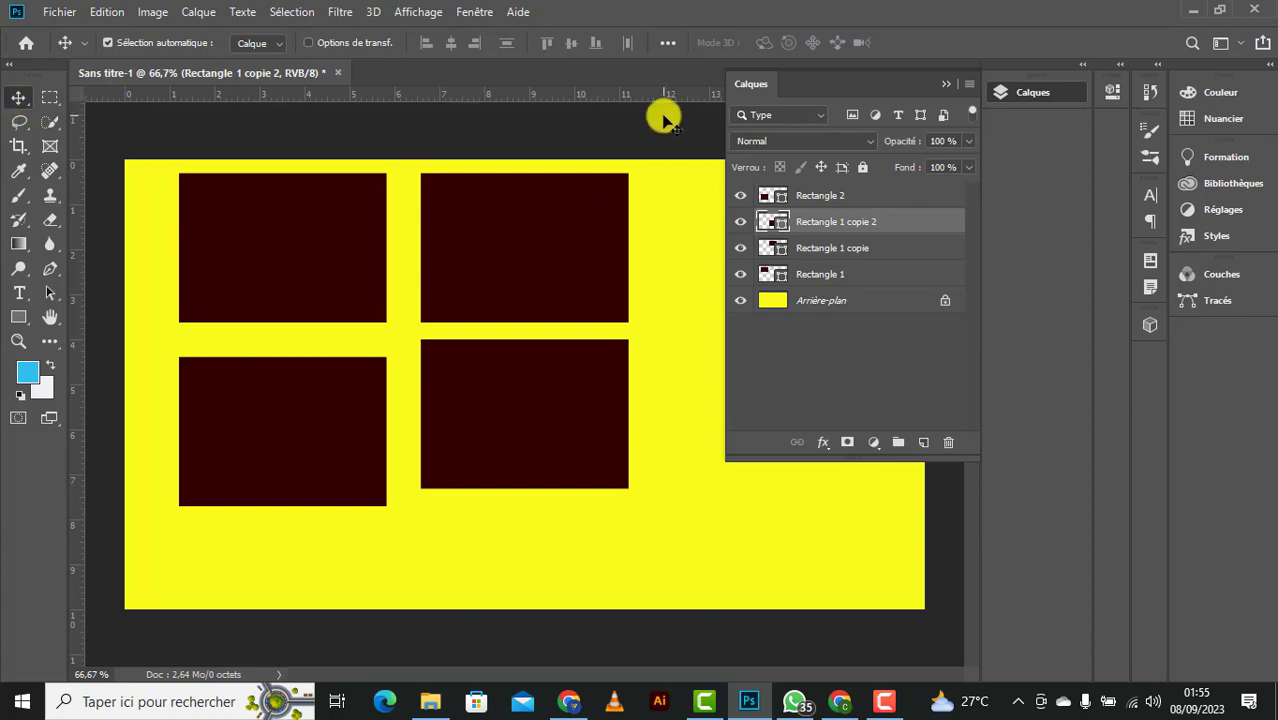
{"action": "left_click", "coordinate": [944, 85]}
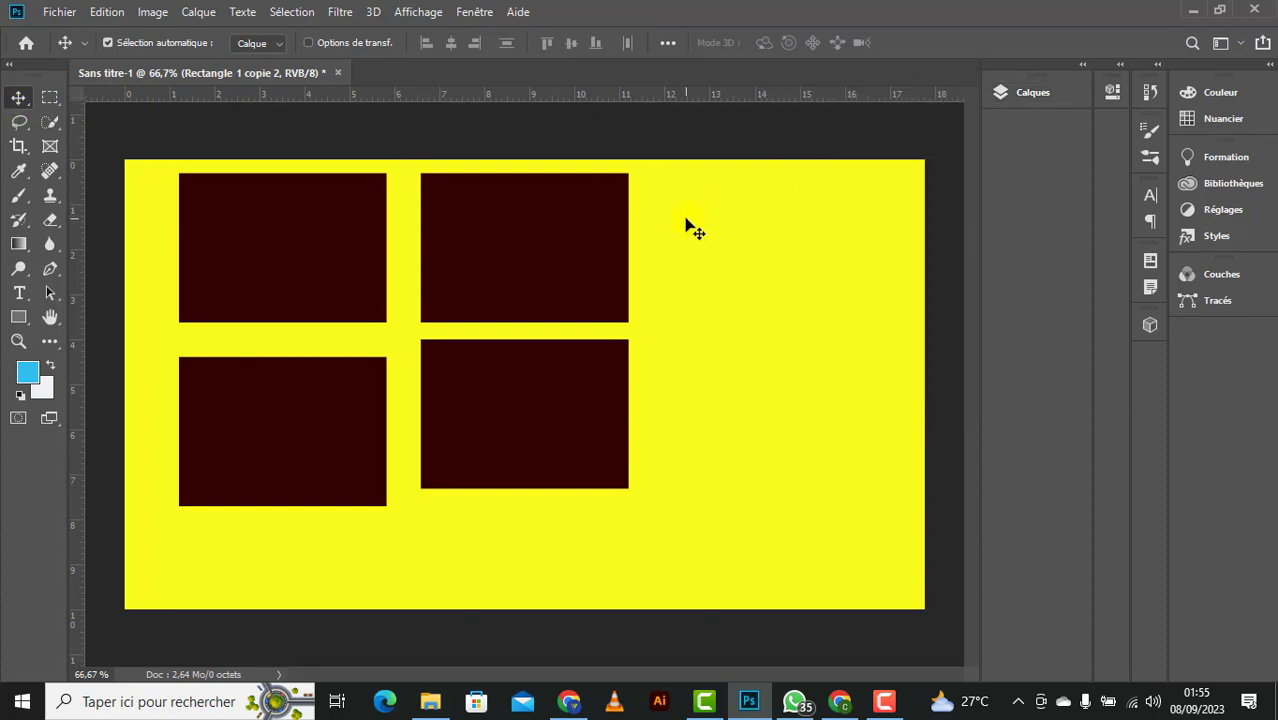
{"action": "left_click_drag", "start_coordinate": [686, 224], "coordinate": [551, 431]}
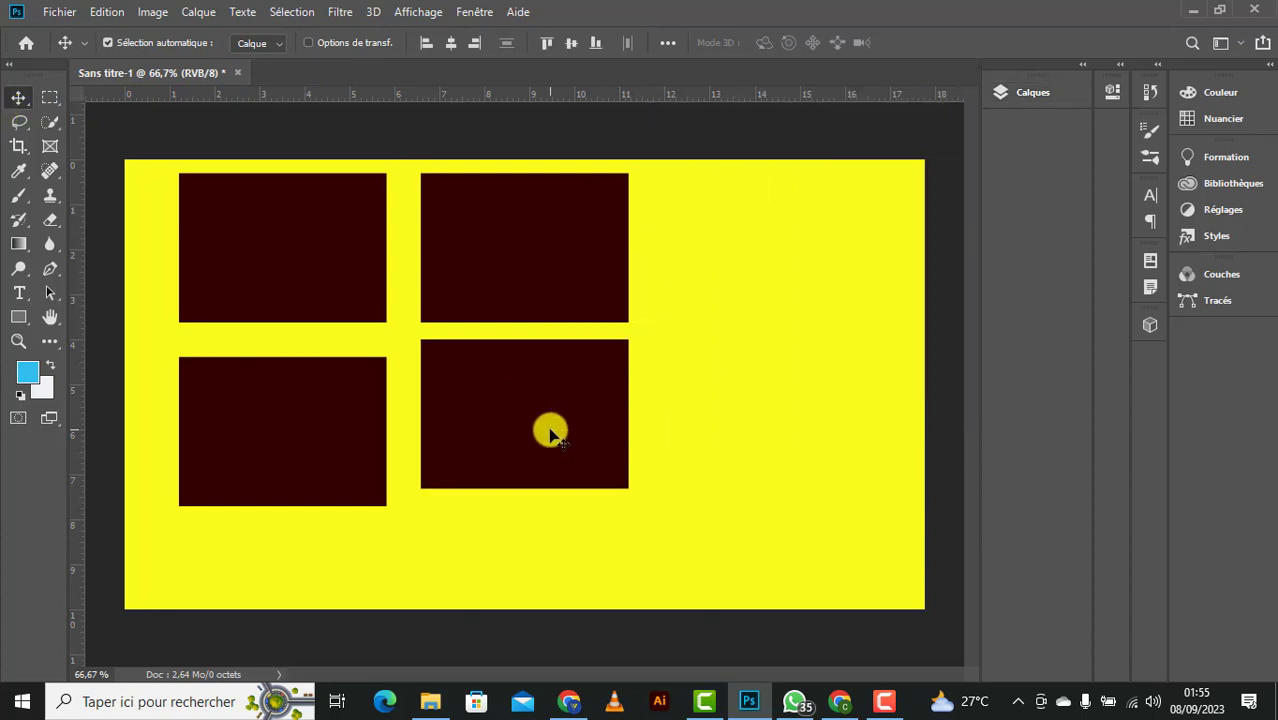
{"action": "key", "text": "Delete"}
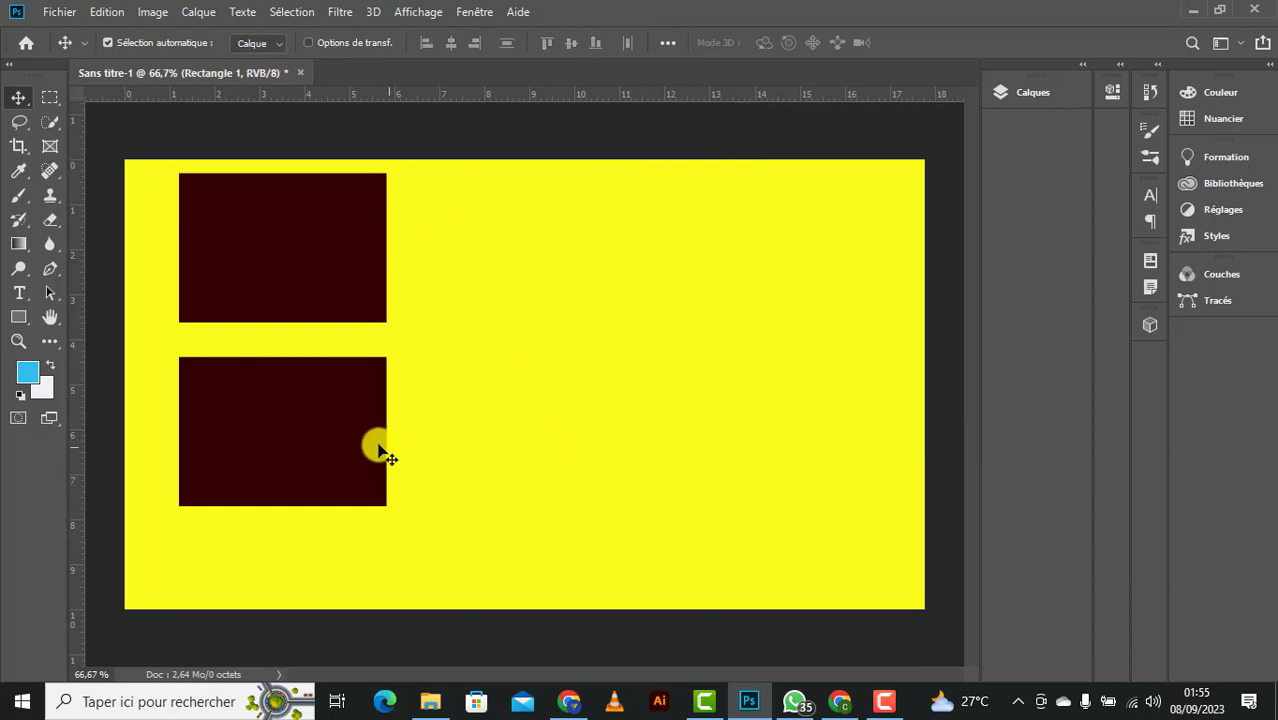
{"action": "key", "text": "Delete"}
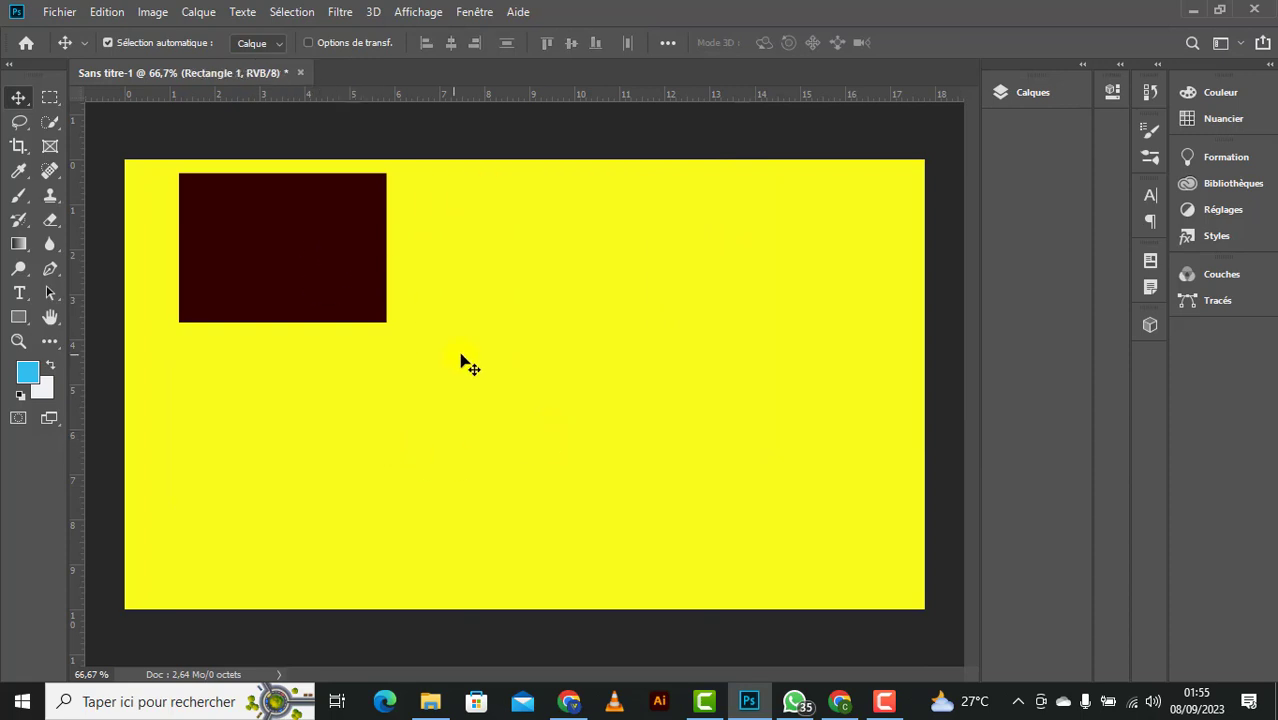
{"action": "key", "text": "ctrl+v"}
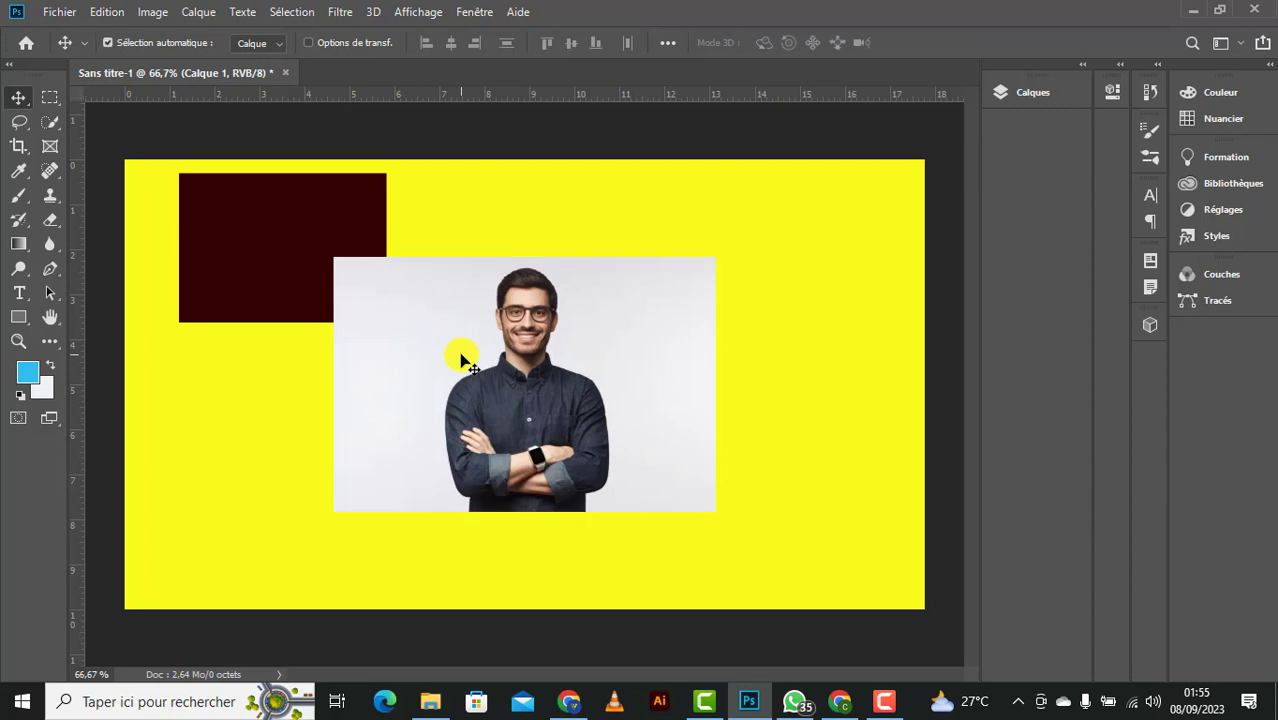
Delete the remaining maroon rectangle and hide the Calque 1 photo layer.
{"action": "left_click", "coordinate": [310, 215]}
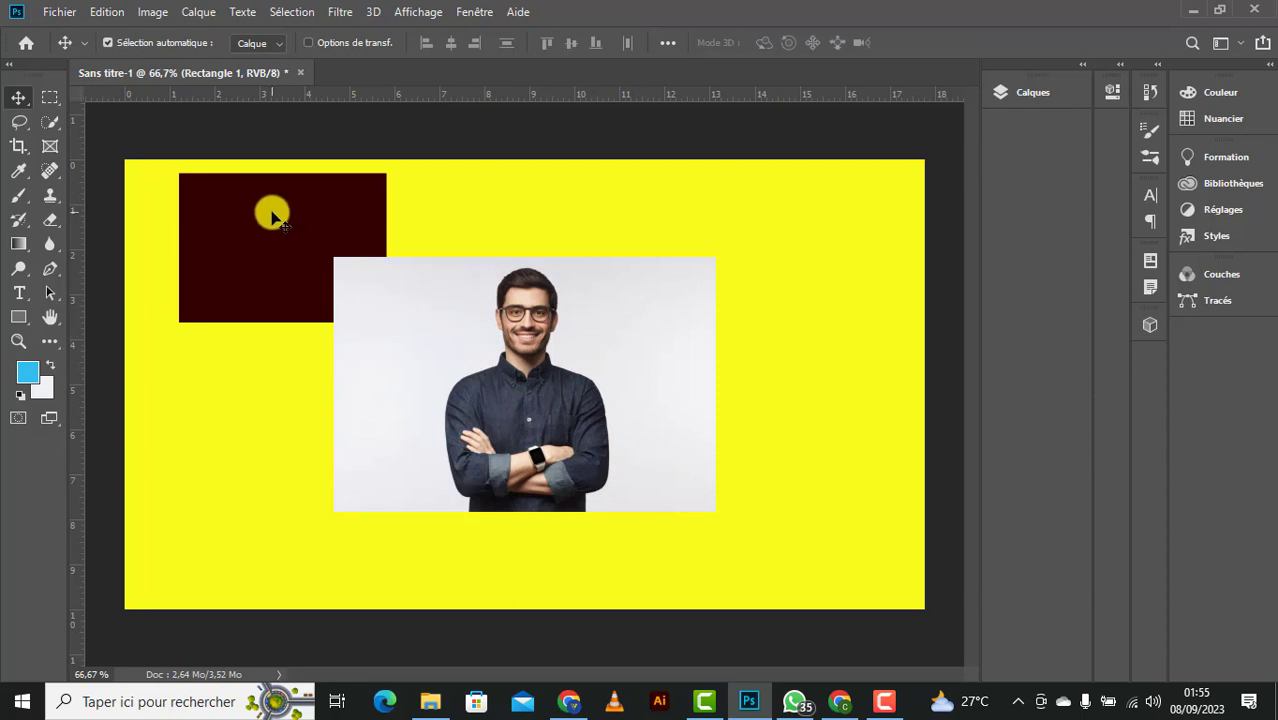
{"action": "key", "text": "Delete"}
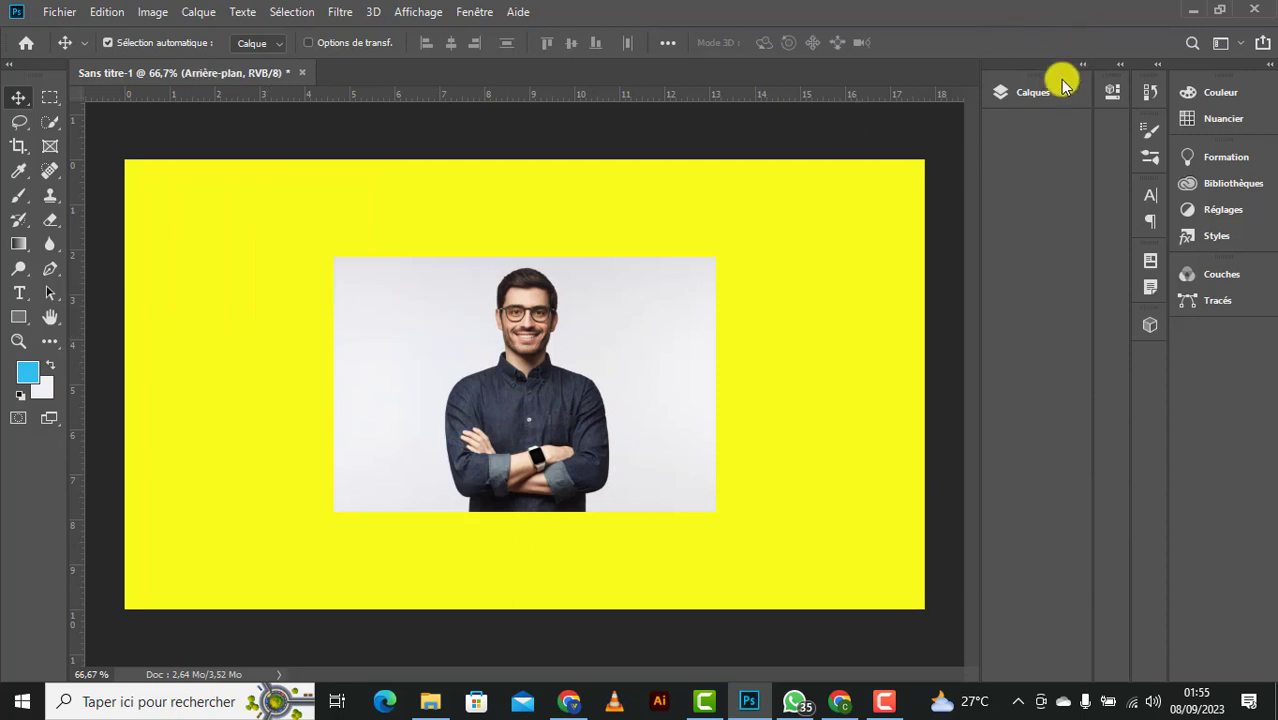
{"action": "left_click", "coordinate": [1040, 91]}
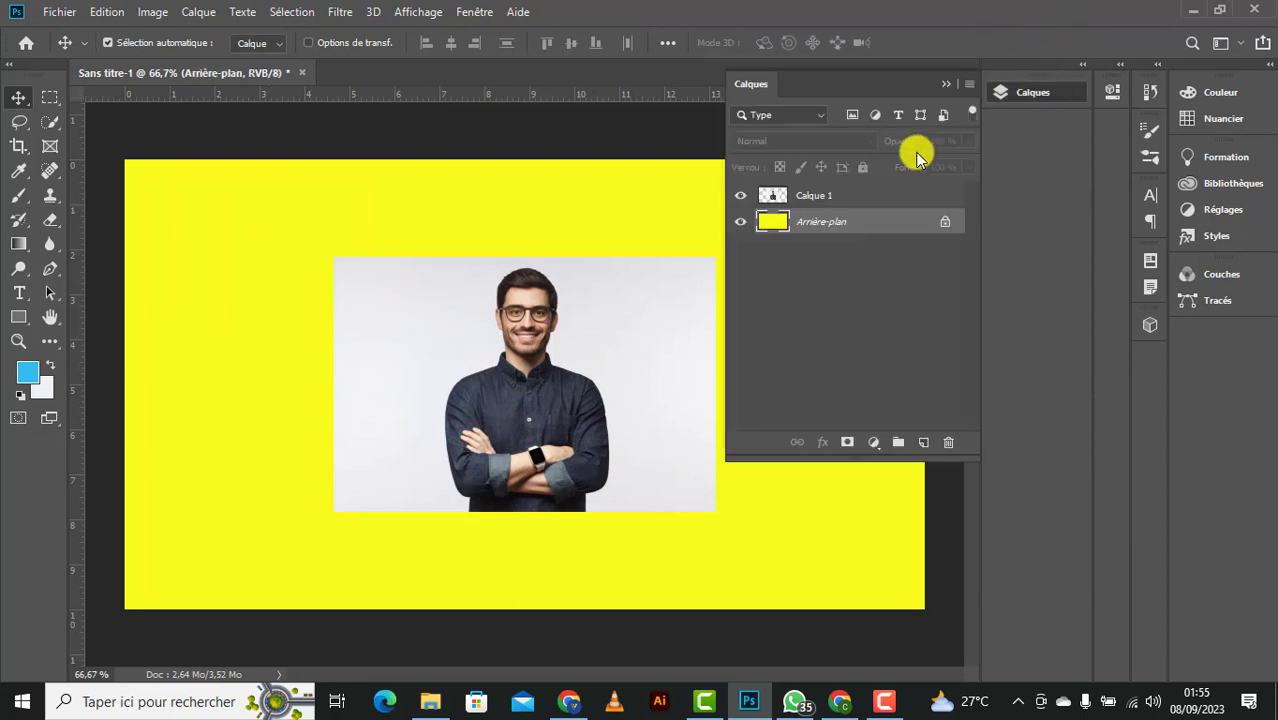
{"action": "left_click", "coordinate": [741, 195]}
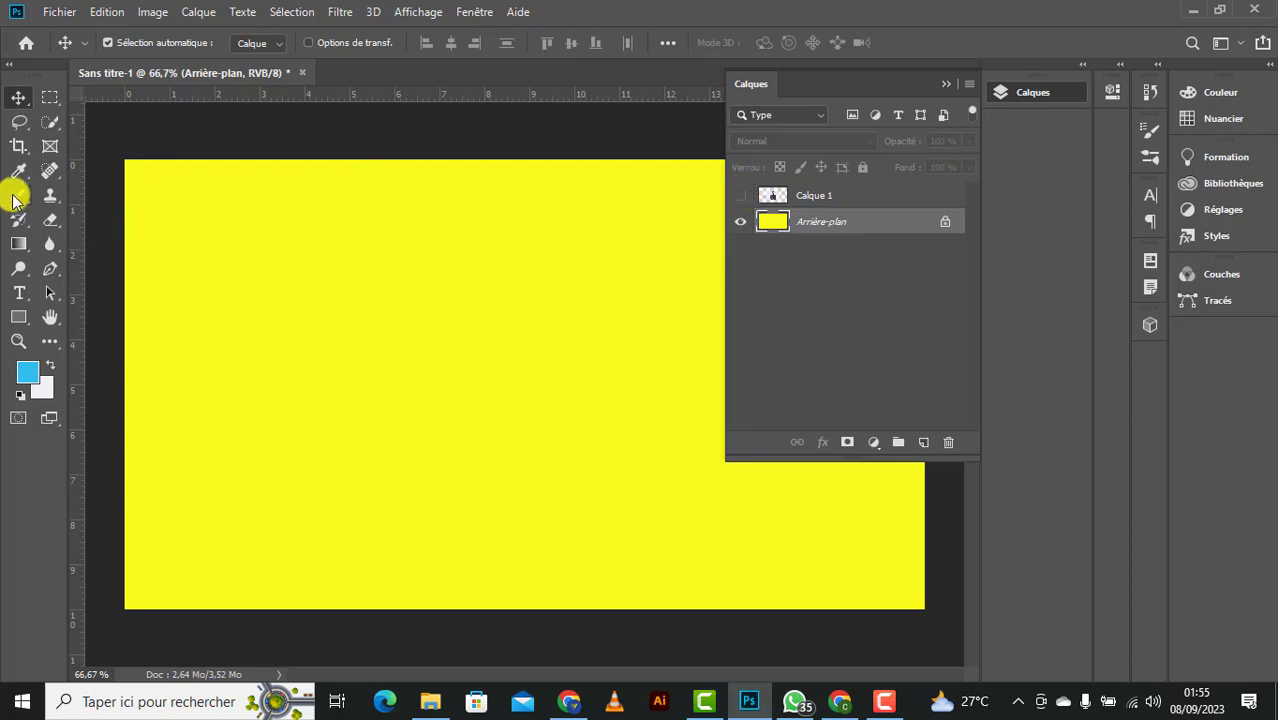
Draw a tall blue bar and a shorter one beside it, nudge them together, and select both.
{"action": "left_click", "coordinate": [19, 316]}
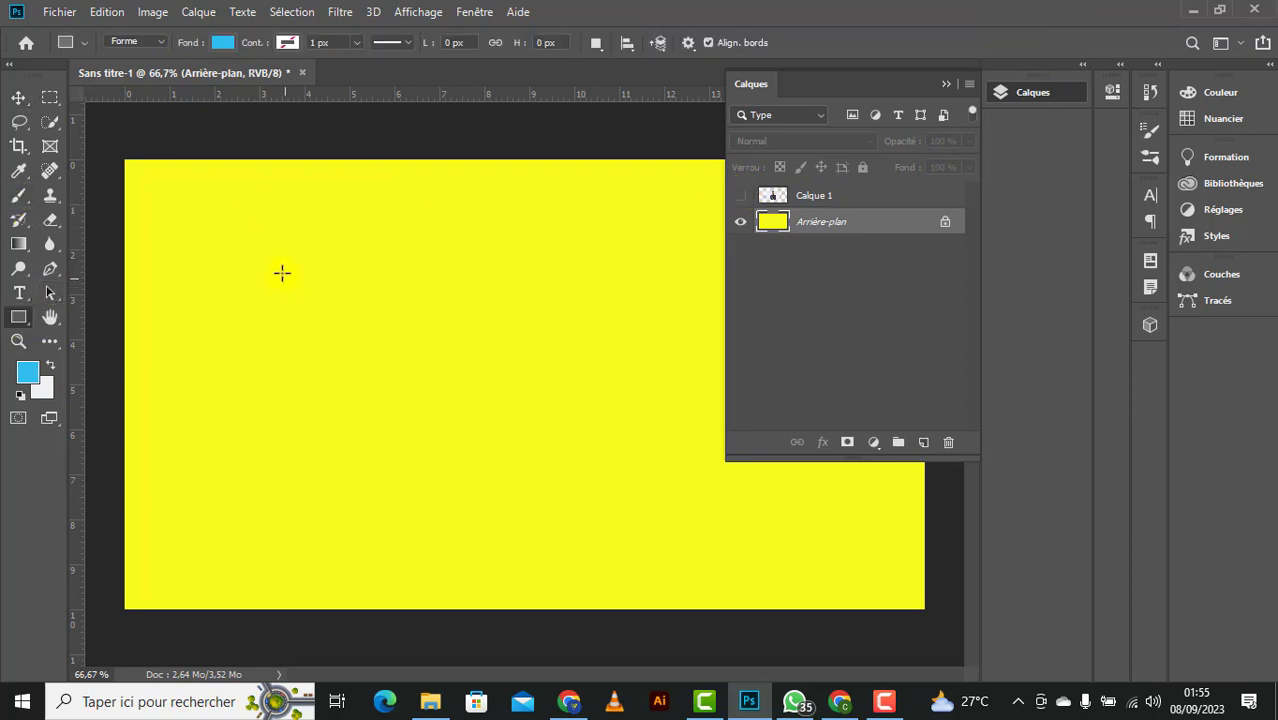
{"action": "left_click_drag", "start_coordinate": [259, 233], "coordinate": [336, 496]}
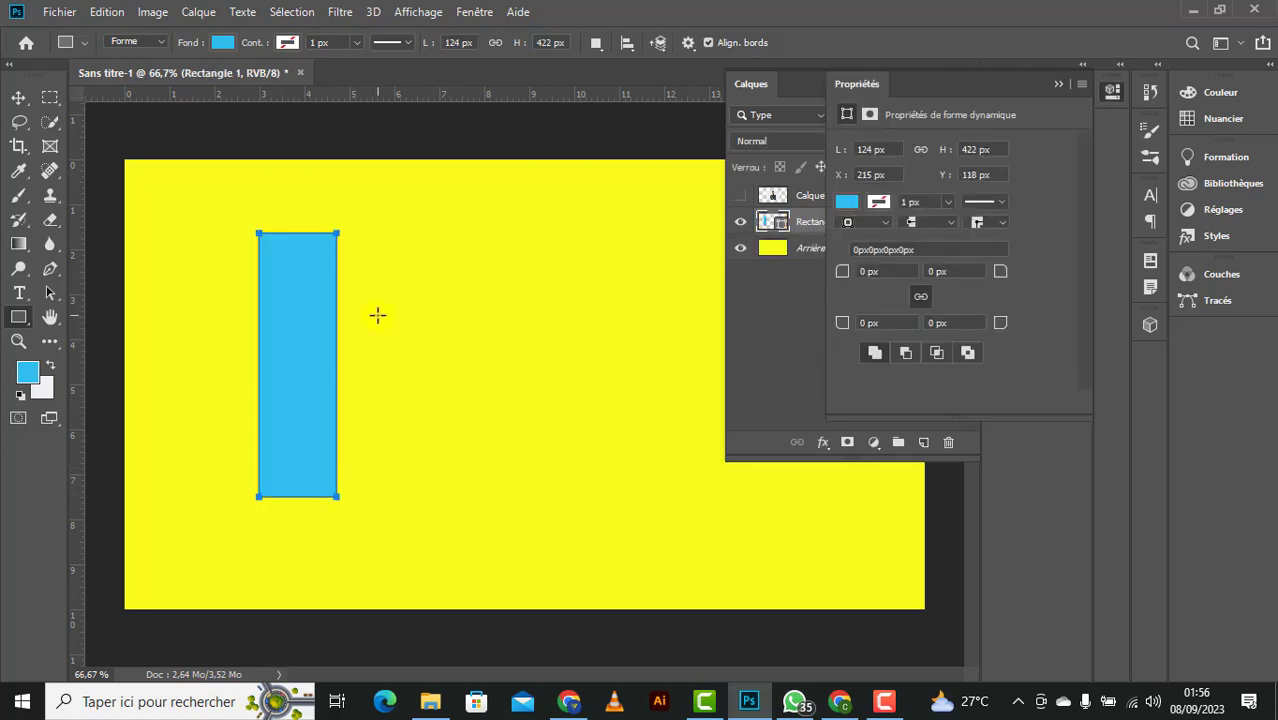
{"action": "left_click_drag", "start_coordinate": [365, 298], "coordinate": [415, 475]}
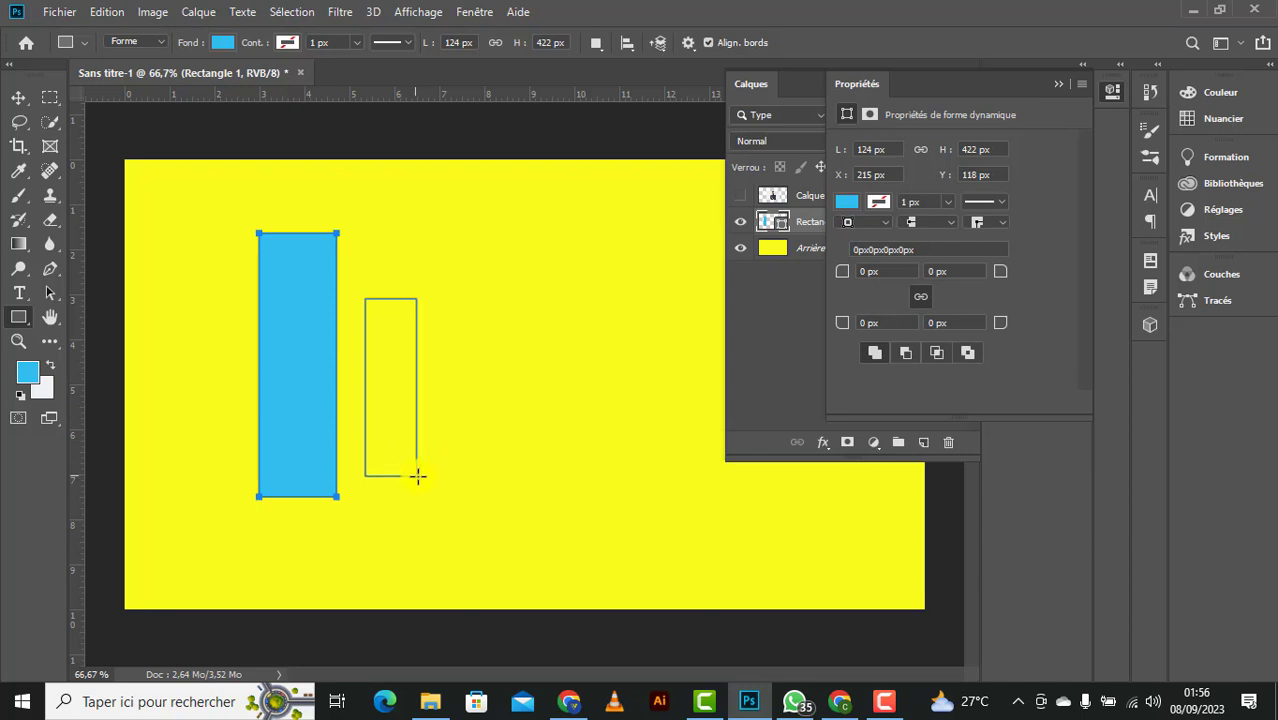
{"action": "left_click", "coordinate": [15, 97]}
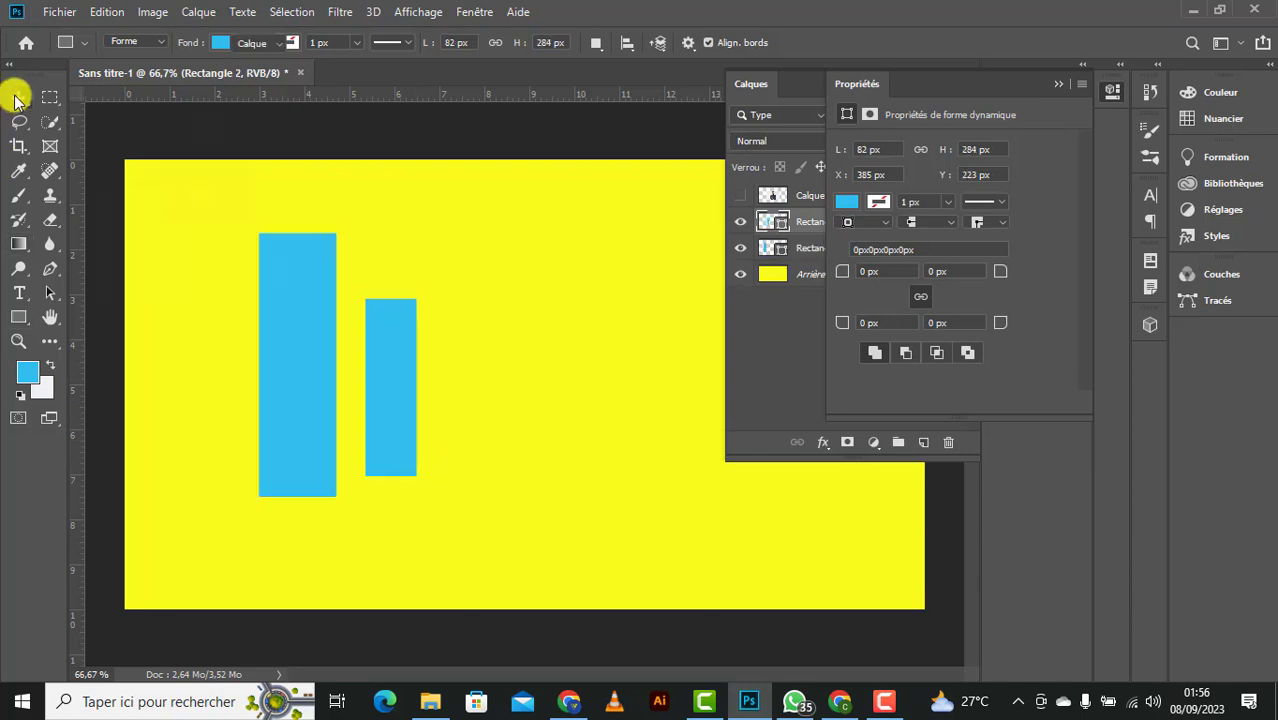
{"action": "left_click_drag", "start_coordinate": [380, 445], "coordinate": [367, 443]}
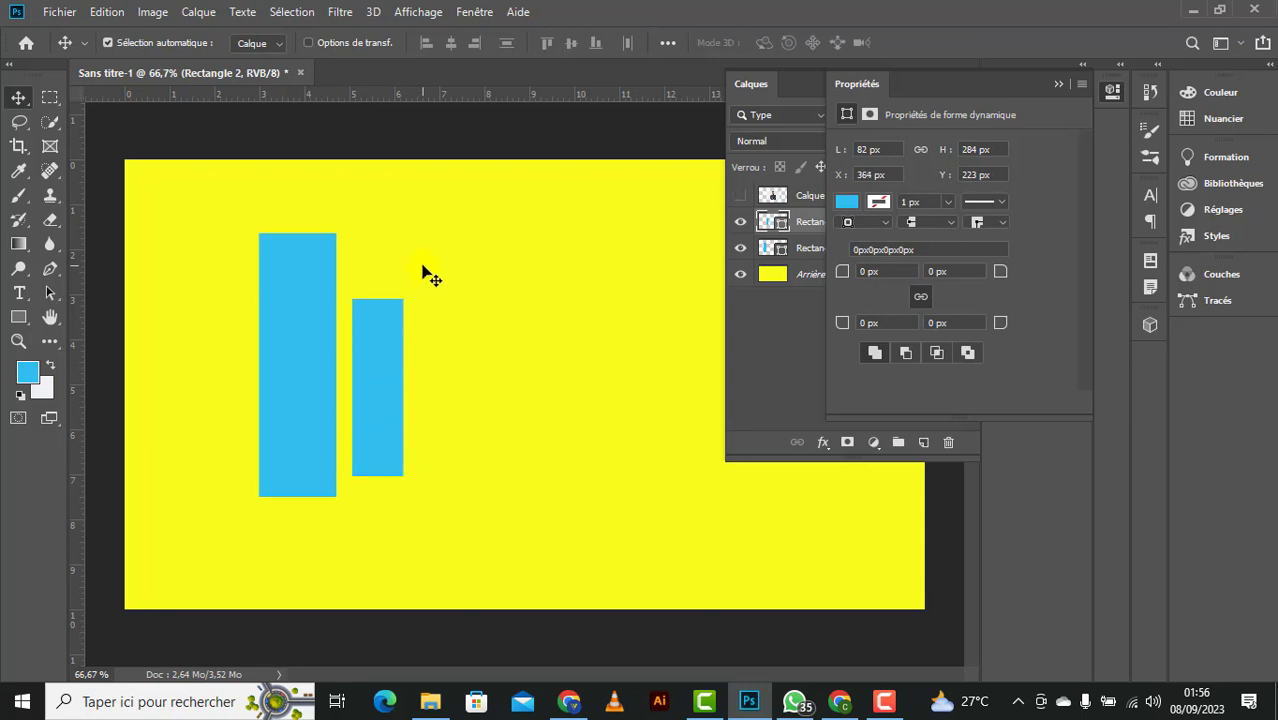
{"action": "left_click_drag", "start_coordinate": [425, 275], "coordinate": [252, 388]}
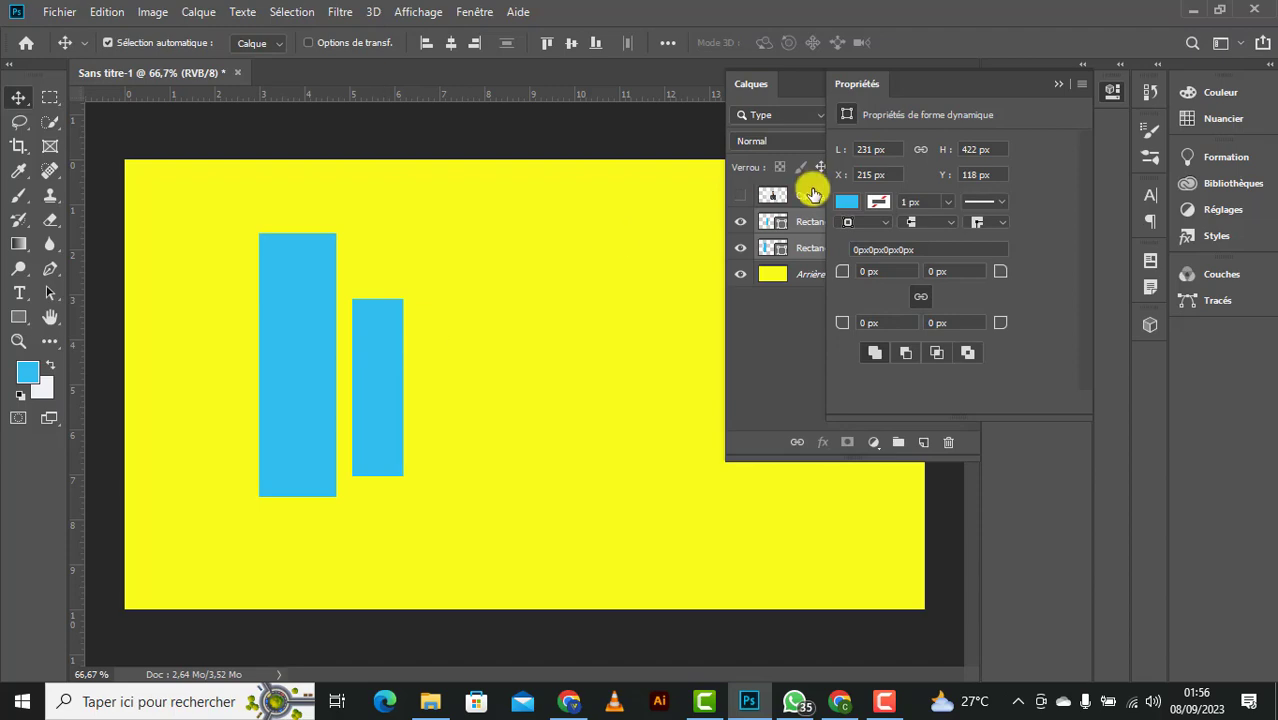
Convert the two blue rectangles into one smart object and Alt-drag a copy to the right.
{"action": "right_click", "coordinate": [806, 220]}
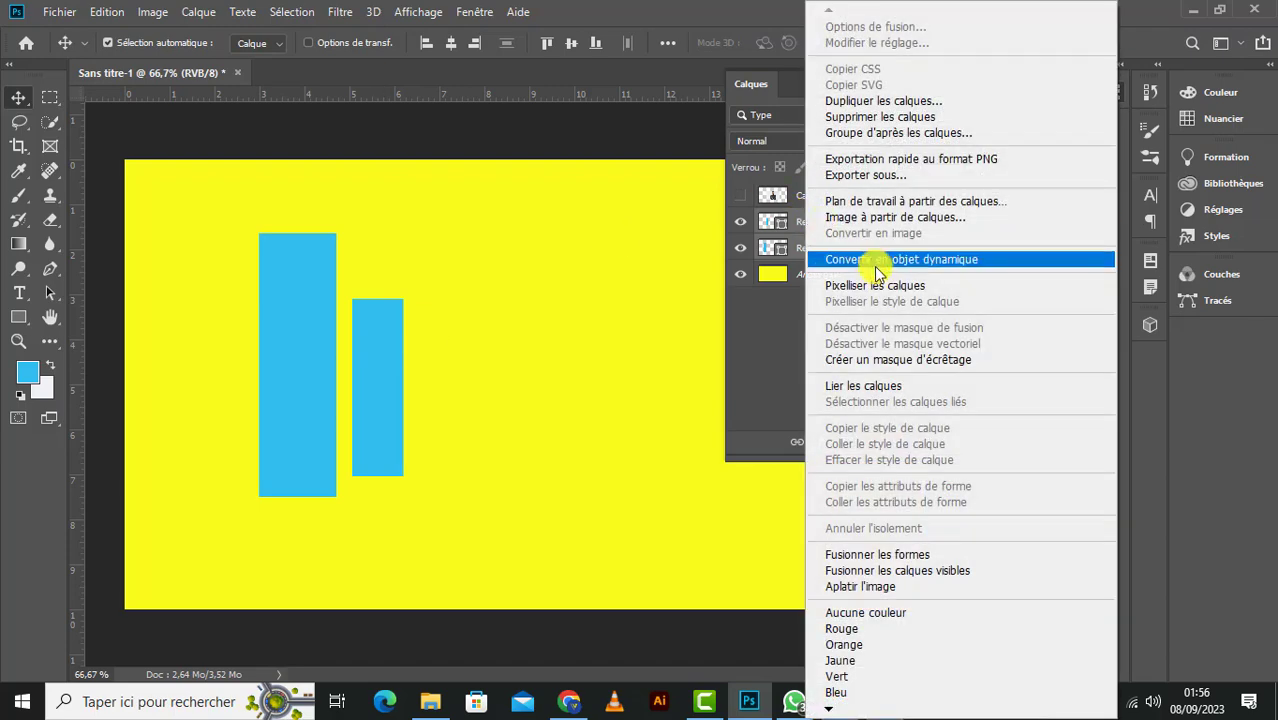
{"action": "left_click", "coordinate": [879, 262]}
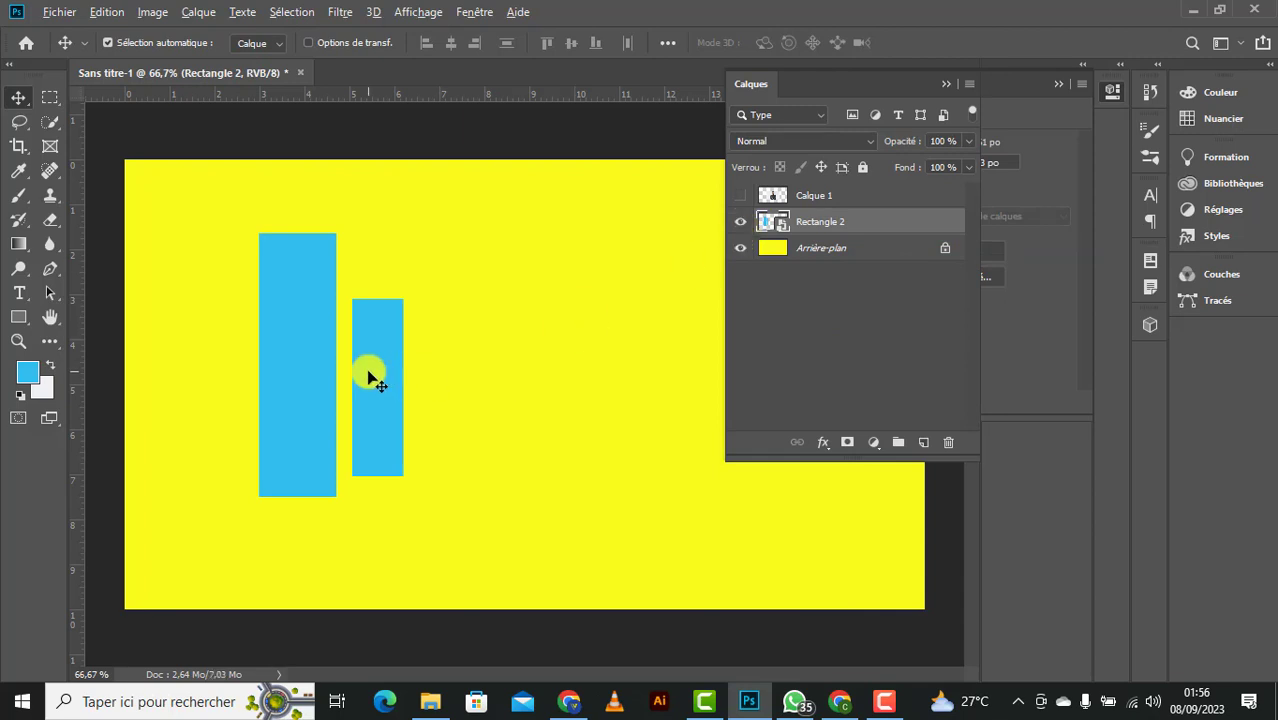
{"action": "left_click_drag", "start_coordinate": [370, 378], "coordinate": [628, 370]}
{"action": "right_click", "coordinate": [628, 370]}
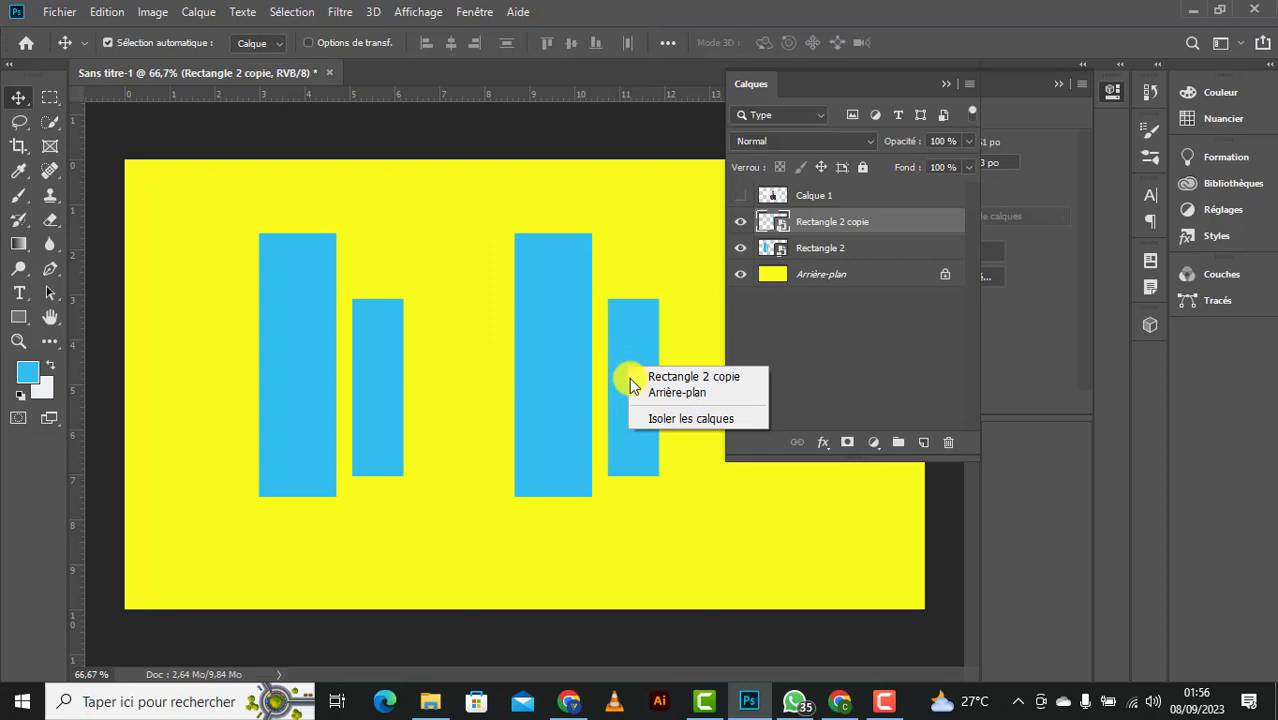
{"action": "left_click", "coordinate": [537, 388]}
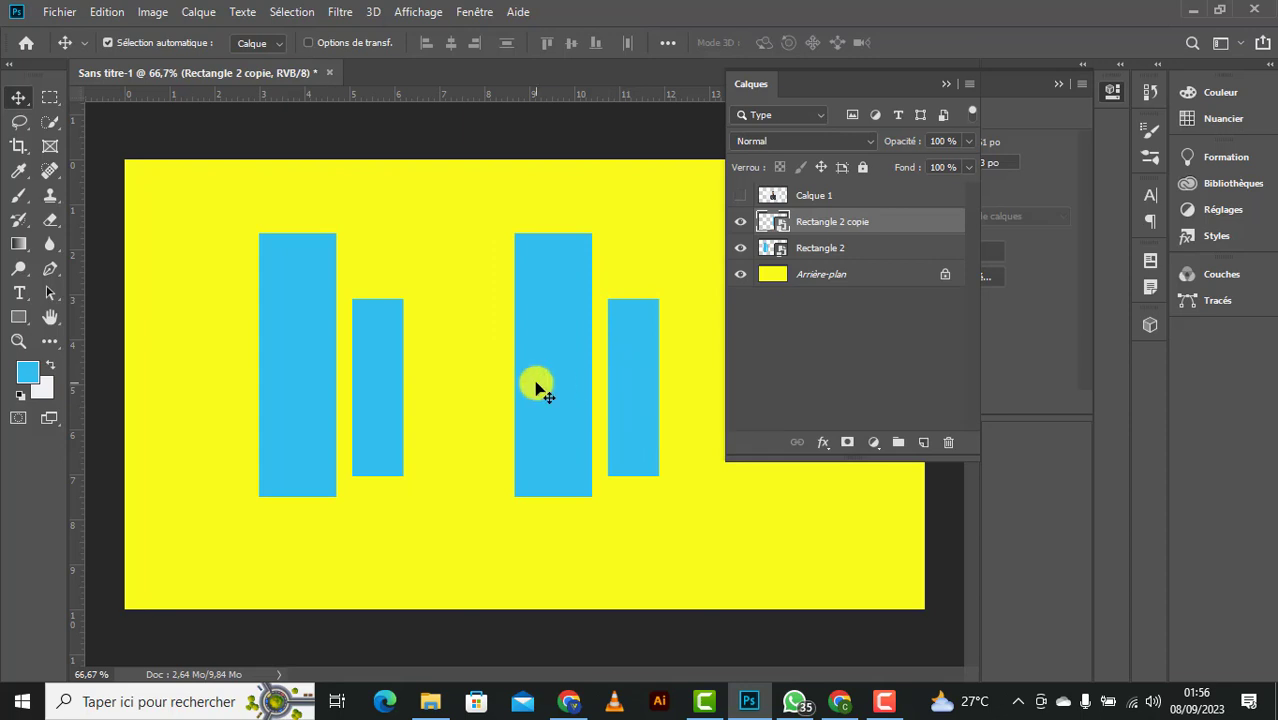
Rotate the copied bar pair 180° with Free Transform and lower it slightly before committing.
{"action": "key", "text": "ctrl+t"}
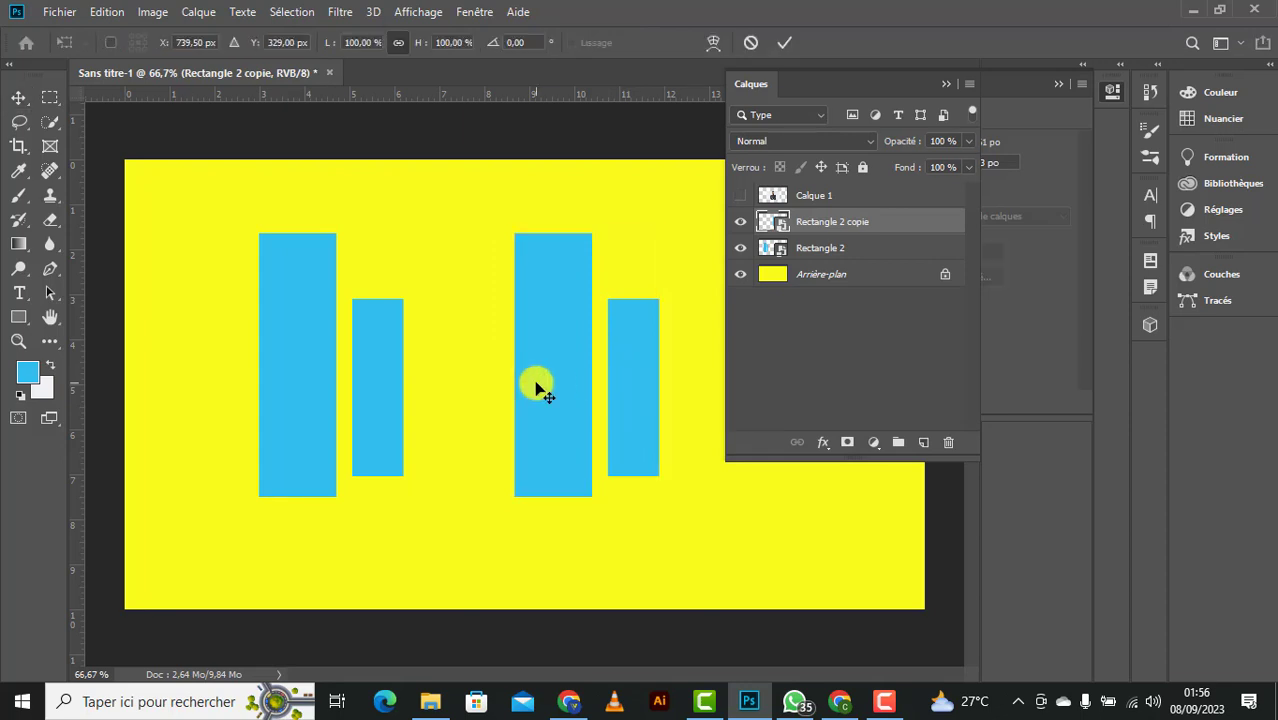
{"action": "right_click", "coordinate": [537, 388]}
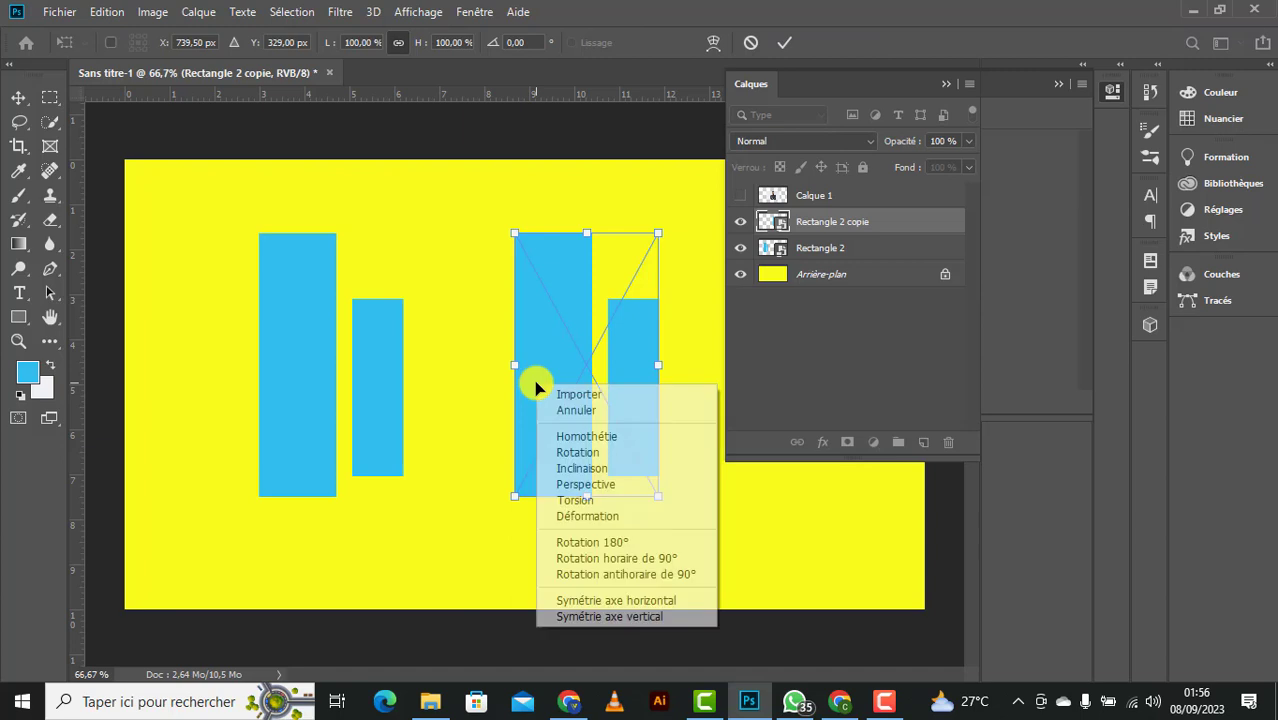
{"action": "left_click", "coordinate": [610, 545]}
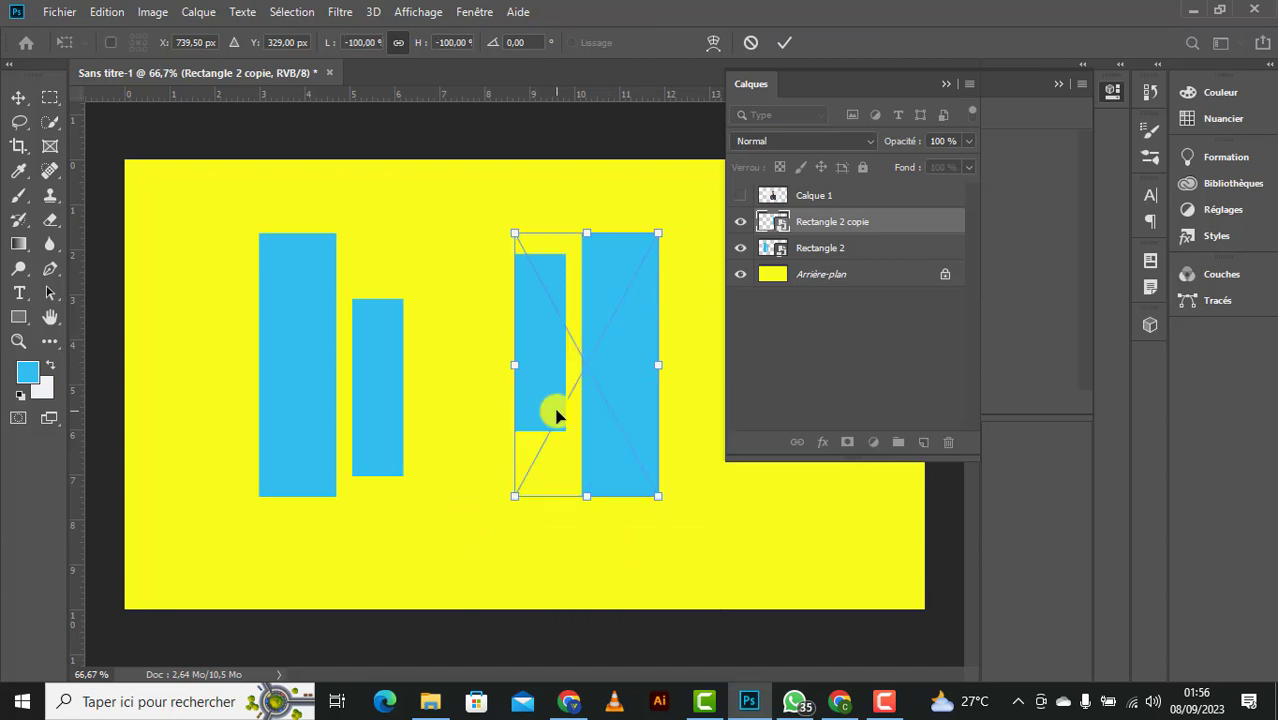
{"action": "mouse_move", "coordinate": [556, 416]}
{"action": "left_mouse_down"}
{"action": "mouse_move", "coordinate": [550, 466]}
{"action": "mouse_move", "coordinate": [548, 452]}
{"action": "left_mouse_up"}
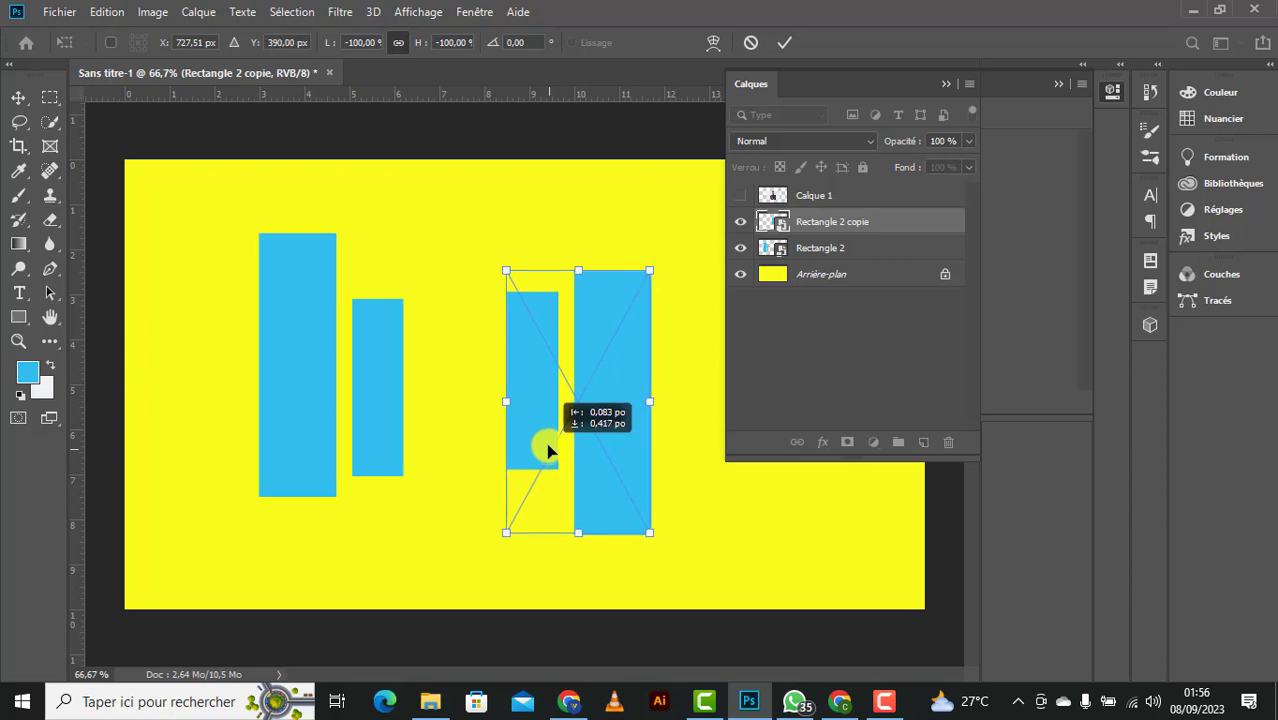
{"action": "left_click_drag", "start_coordinate": [548, 452], "coordinate": [548, 458]}
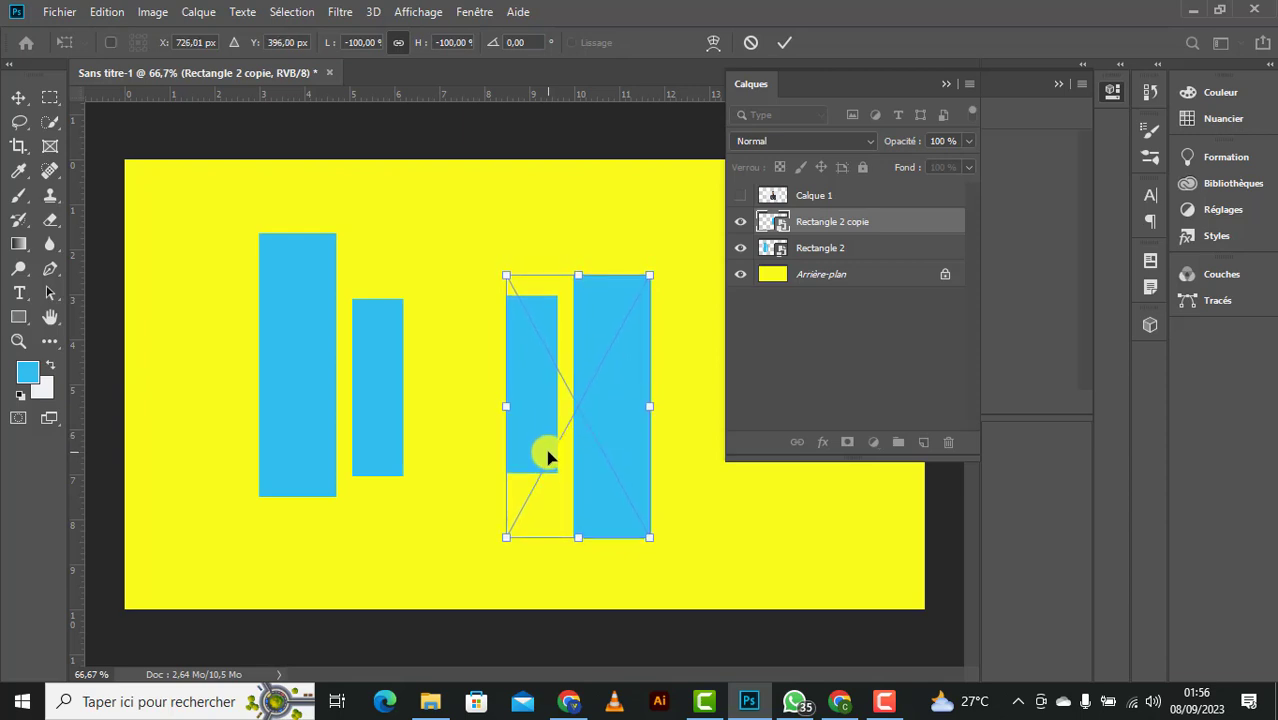
{"action": "left_click", "coordinate": [337, 185]}
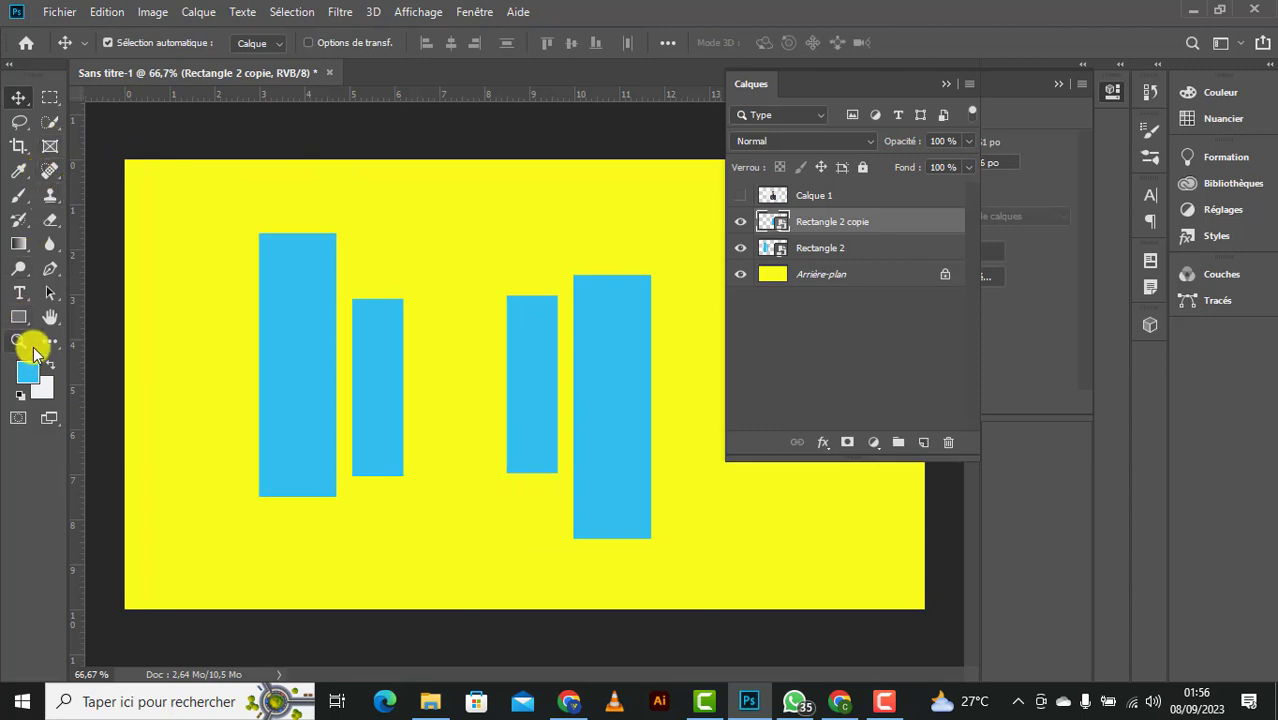
Draw a tall fifth bar, Rectangle 3, between the two pairs and shift it into place.
{"action": "left_click", "coordinate": [19, 318]}
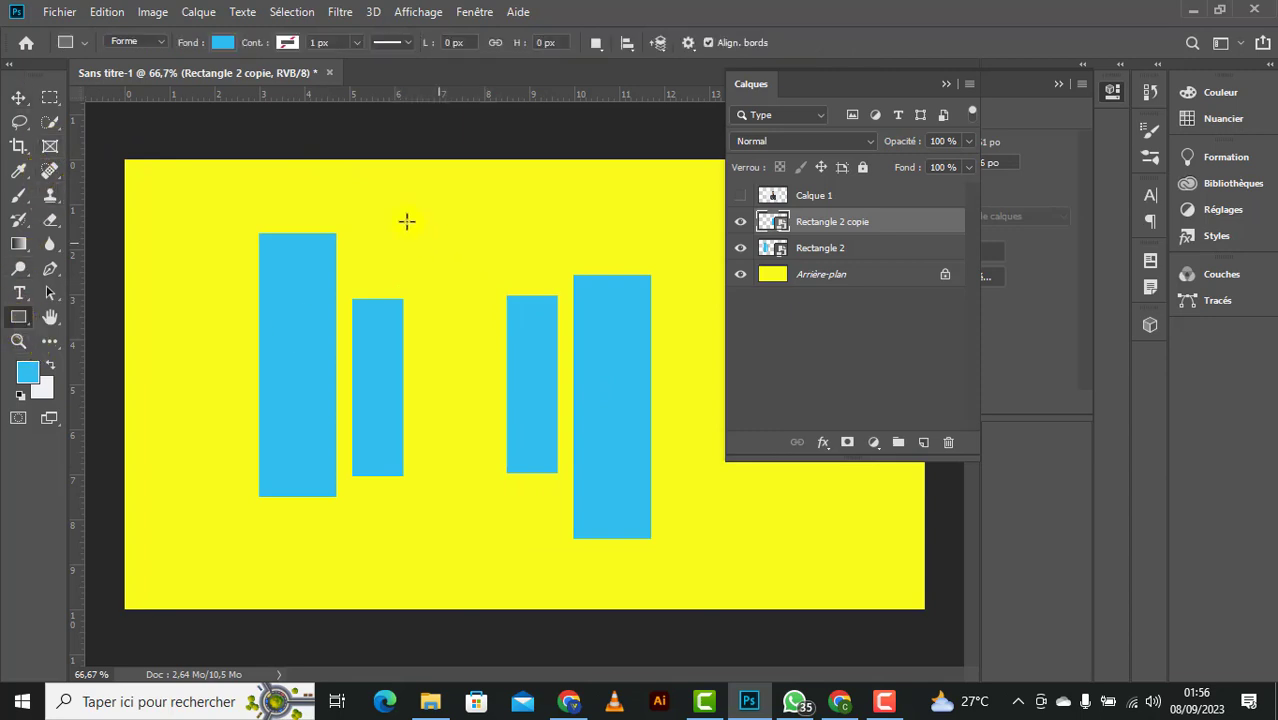
{"action": "left_click_drag", "start_coordinate": [432, 200], "coordinate": [498, 530]}
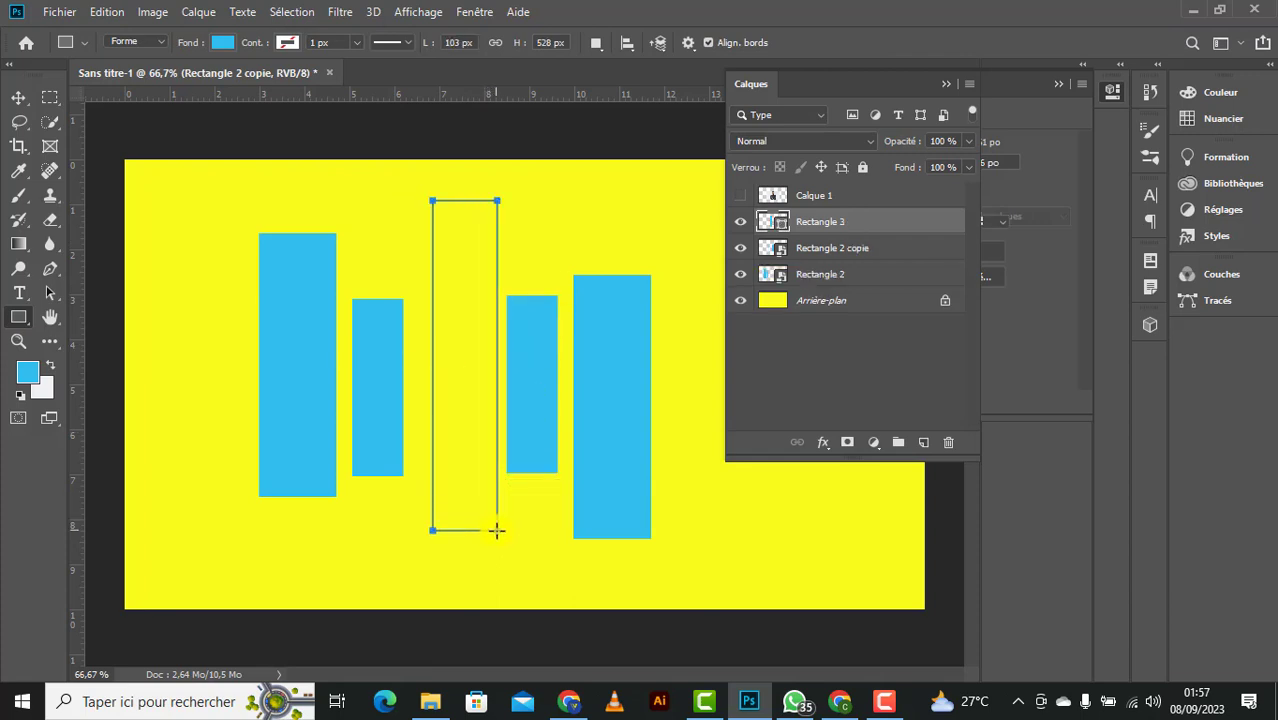
{"action": "left_click", "coordinate": [18, 98]}
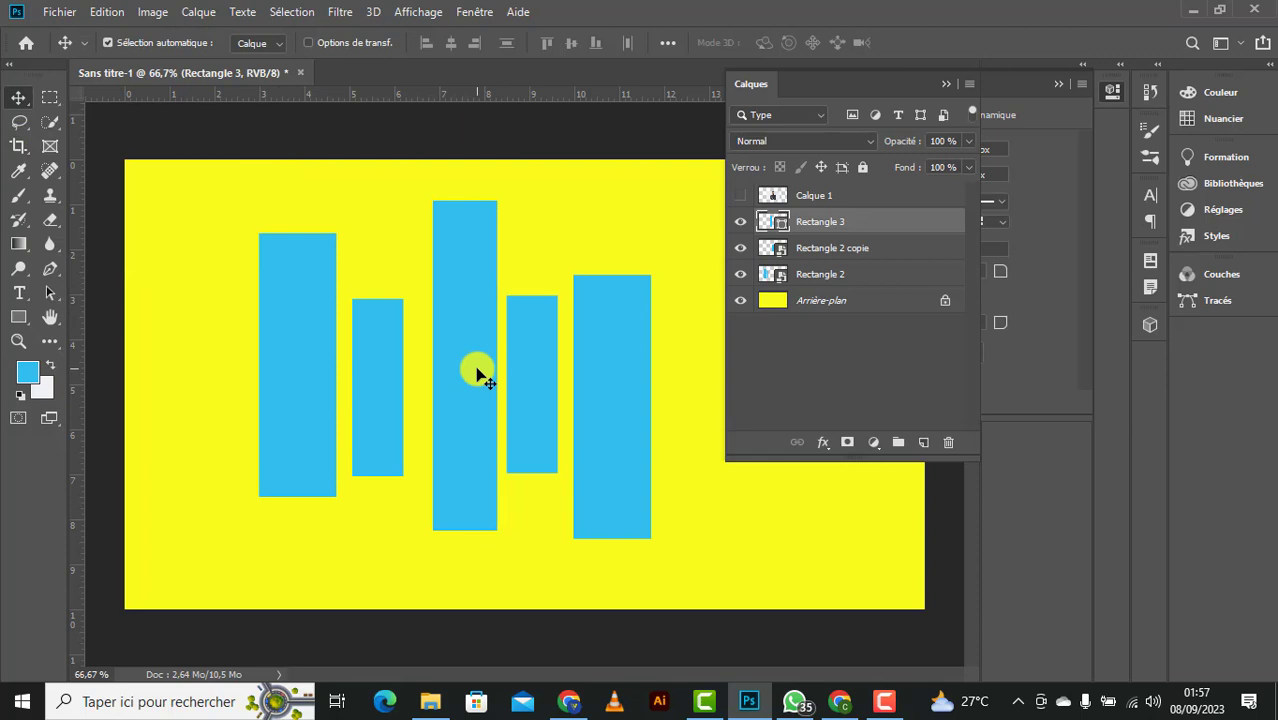
{"action": "left_click_drag", "start_coordinate": [478, 373], "coordinate": [513, 388]}
Nudge the right pair, Rectangle 2 copie, left for even spacing and select all the bar layers.
{"action": "left_click", "coordinate": [520, 390]}
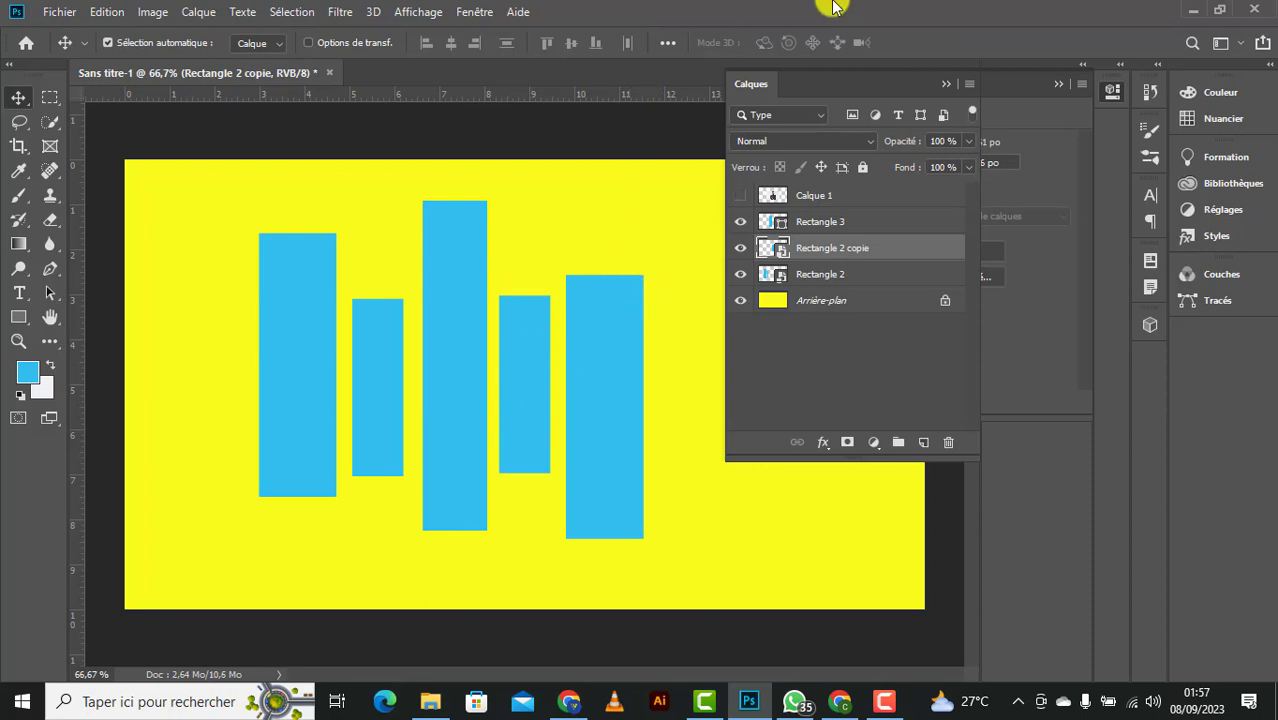
{"action": "left_click", "coordinate": [632, 381]}
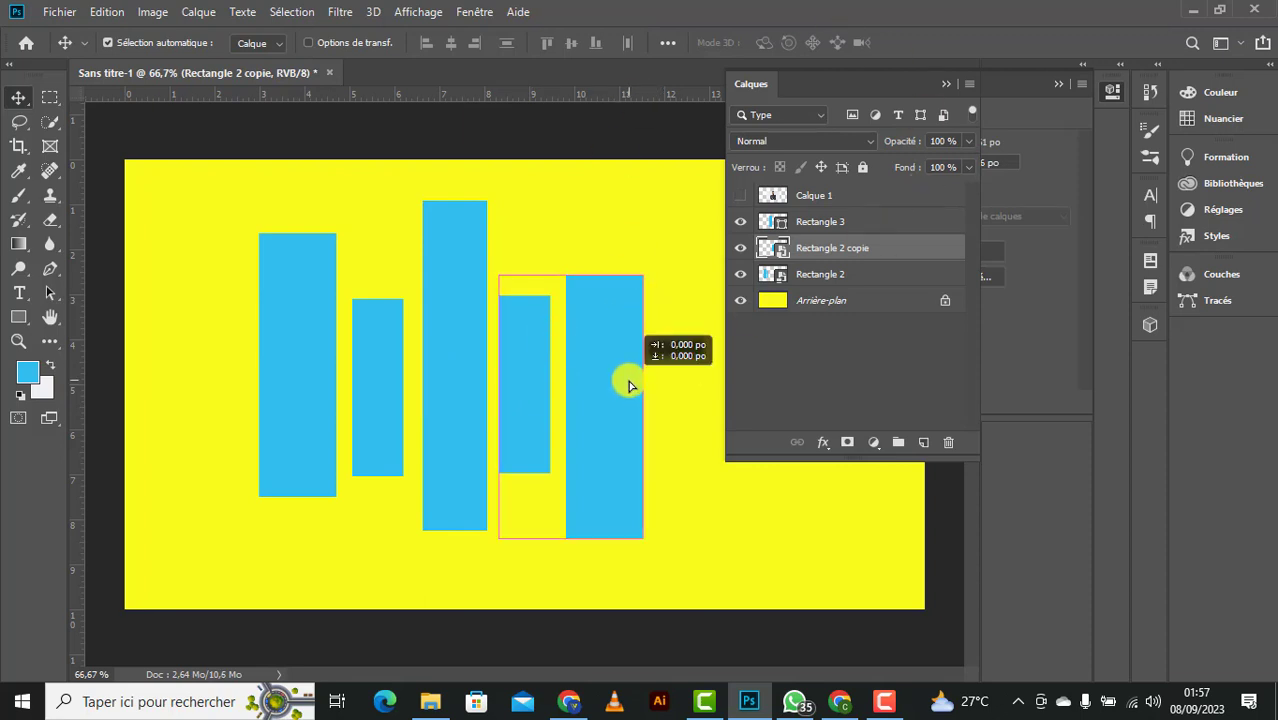
{"action": "left_click_drag", "start_coordinate": [632, 390], "coordinate": [627, 381]}
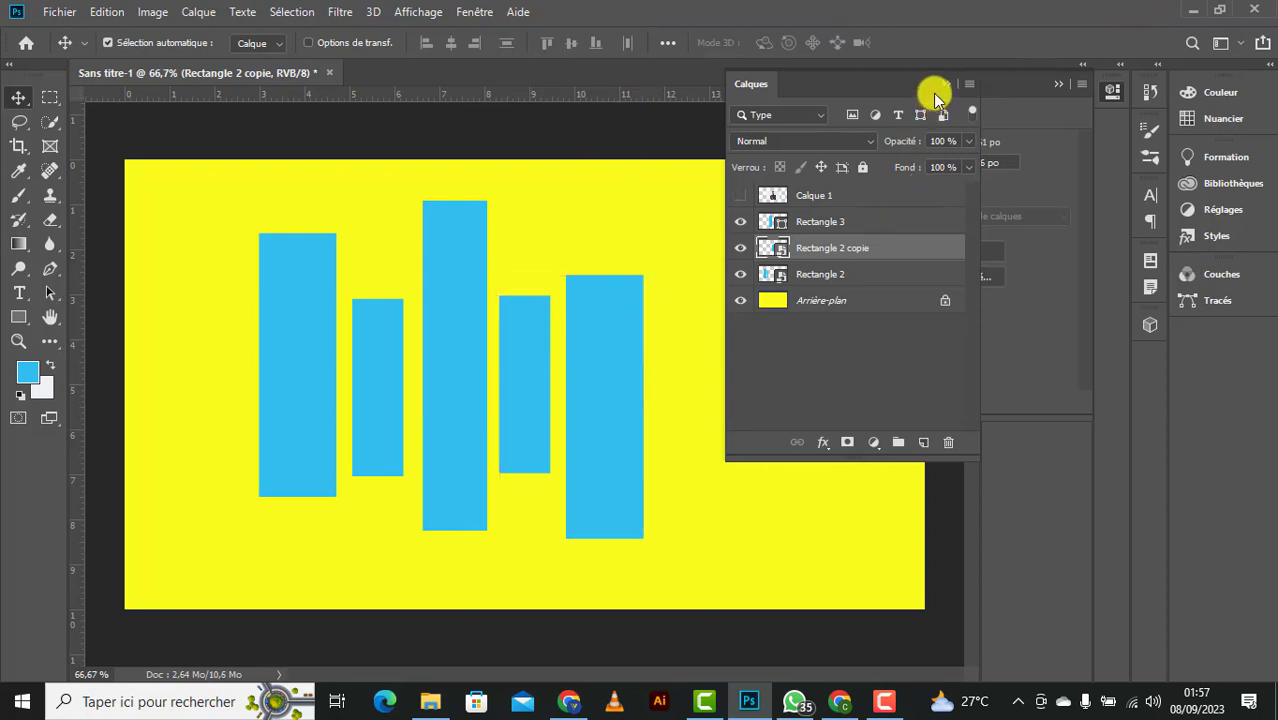
{"action": "left_click", "coordinate": [949, 79]}
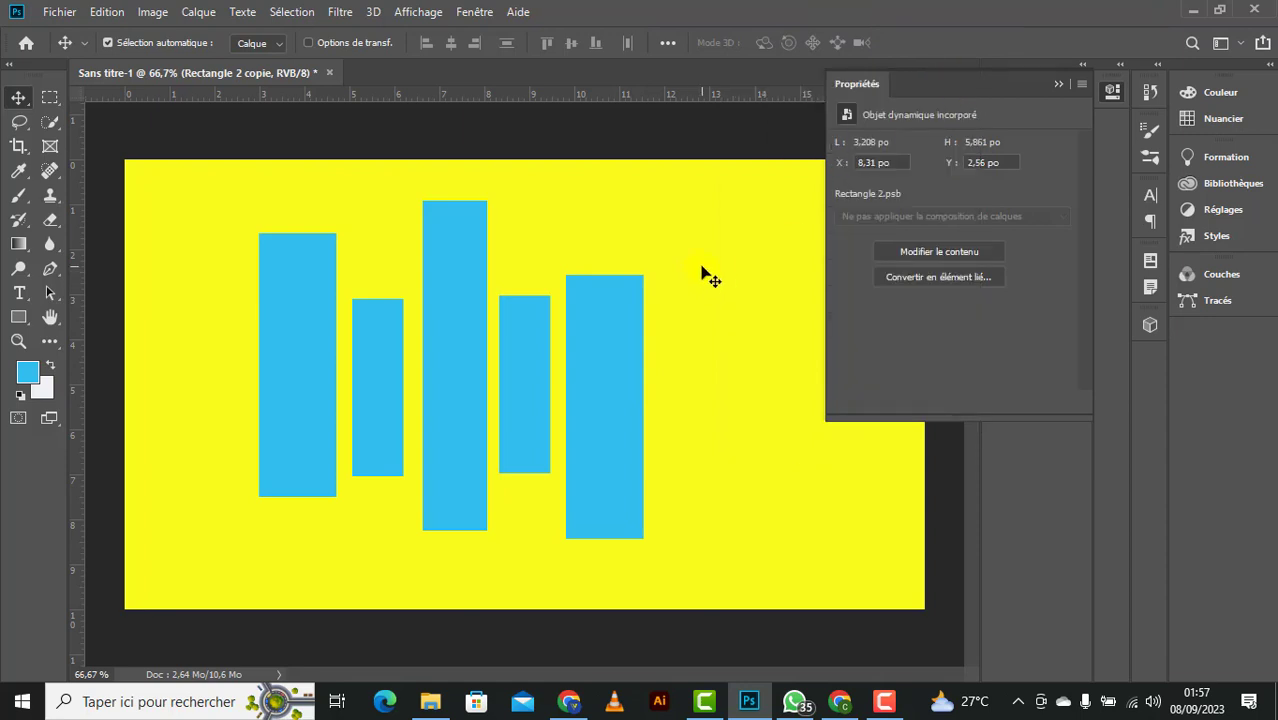
{"action": "left_click_drag", "start_coordinate": [706, 270], "coordinate": [214, 477]}
{"action": "left_click", "coordinate": [595, 435]}
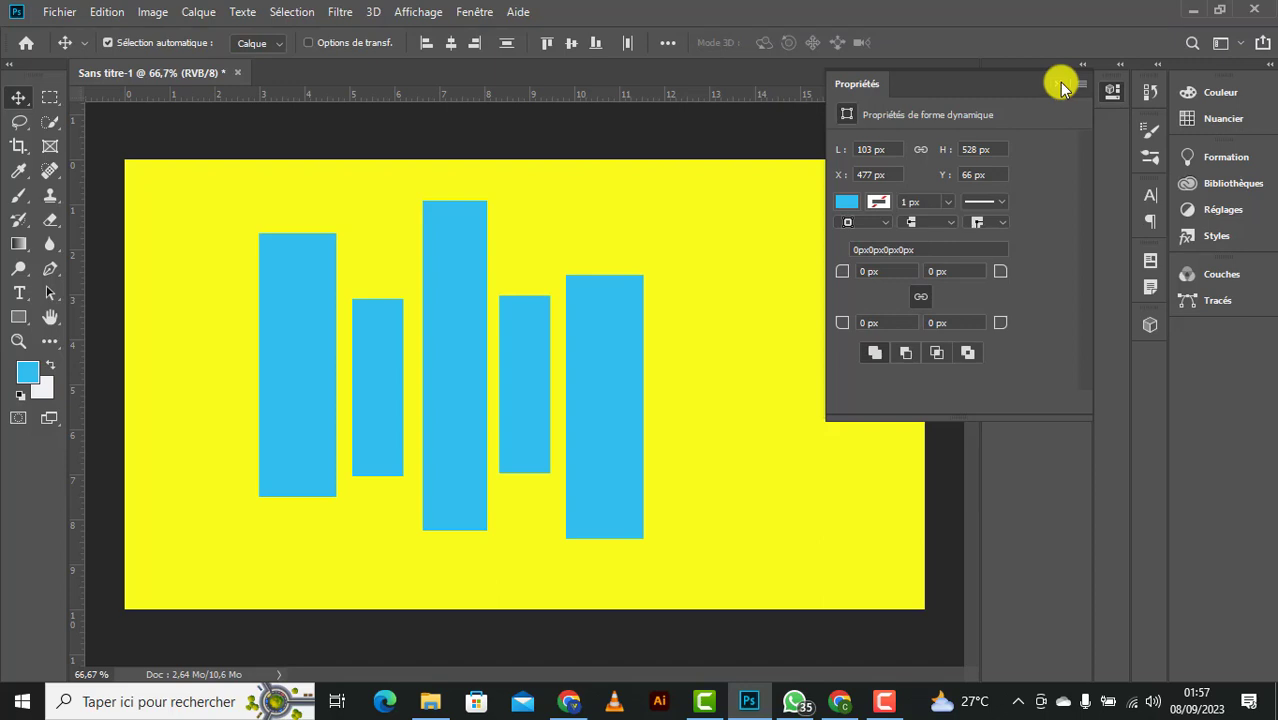
{"action": "double_click", "coordinate": [1062, 88]}
{"action": "left_click", "coordinate": [1033, 92]}
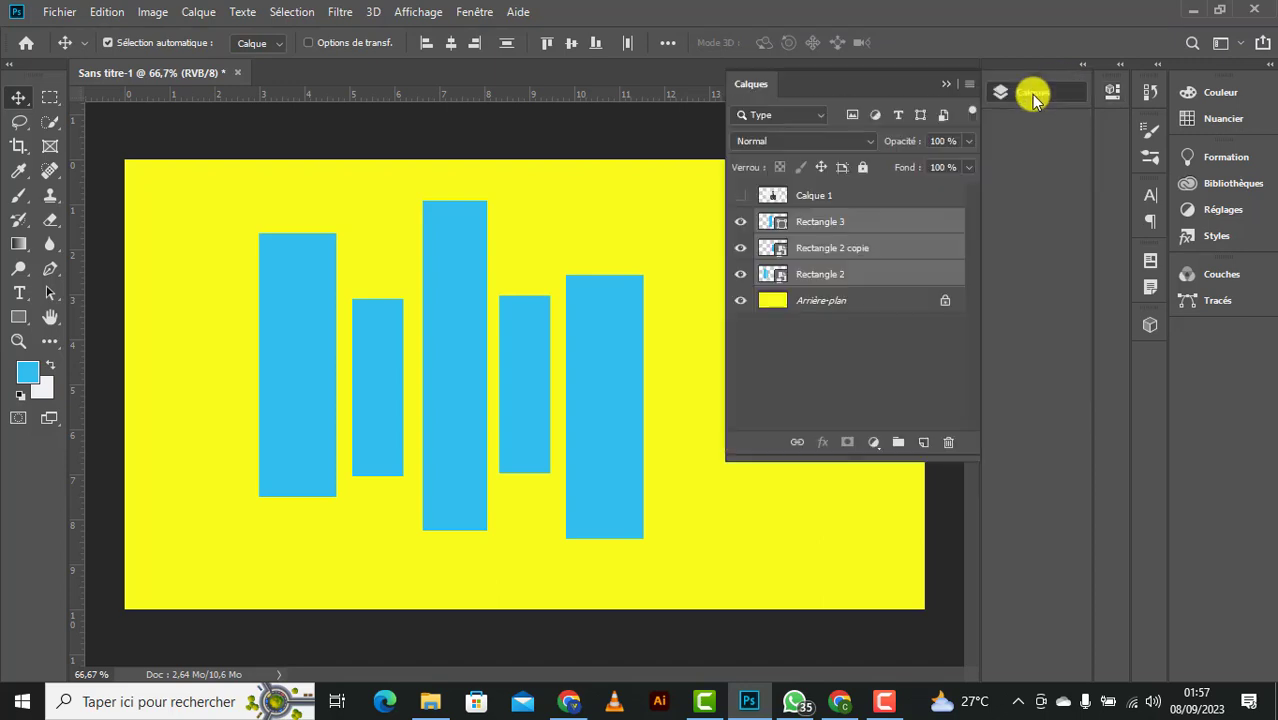
Merge the selected rectangle layers into one smart object layer, Rectangle 3.
{"action": "right_click", "coordinate": [868, 232]}
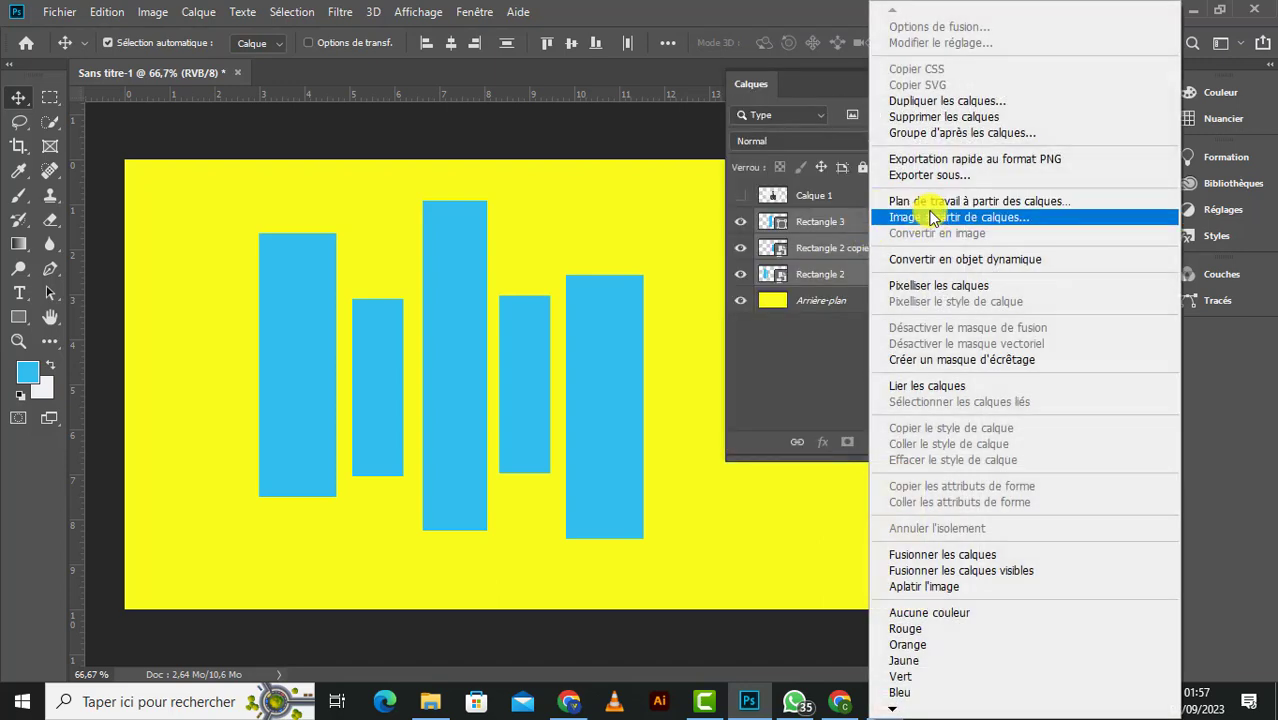
{"action": "left_click", "coordinate": [938, 260]}
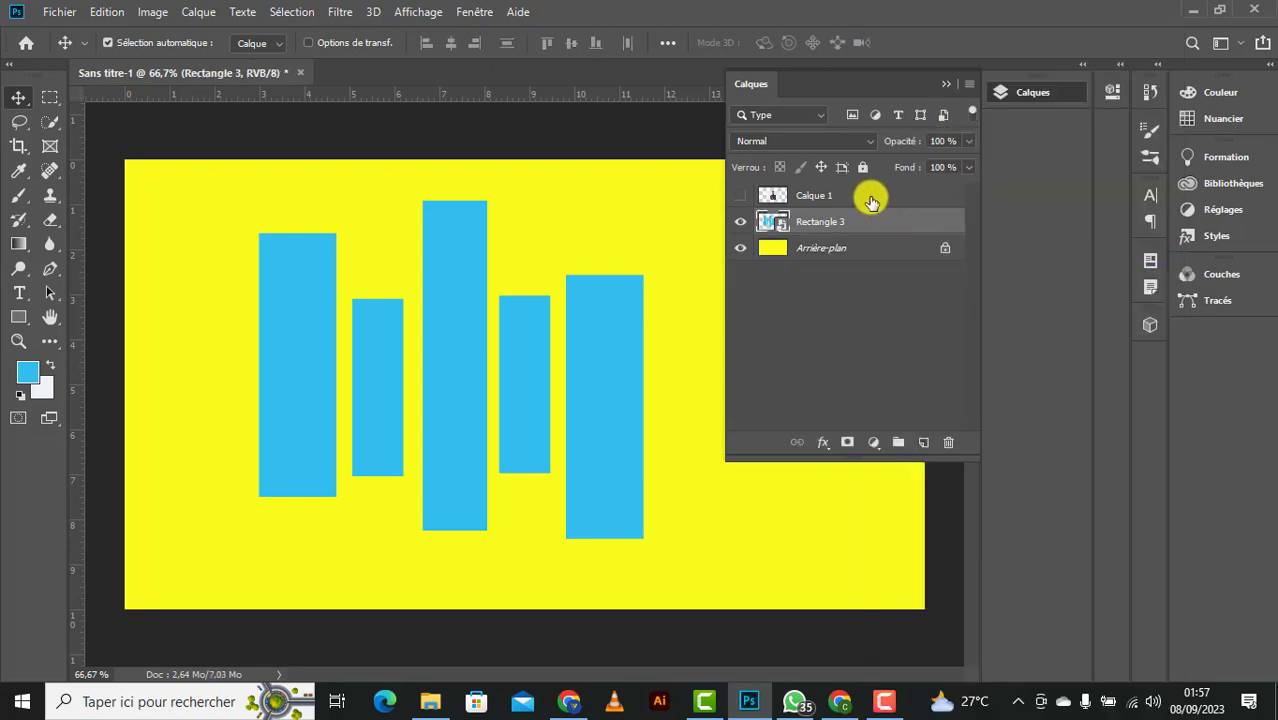
Show Calque 1, scale it to 132.57% over the five bars, and set opacity to 100%.
{"action": "left_click", "coordinate": [740, 195]}
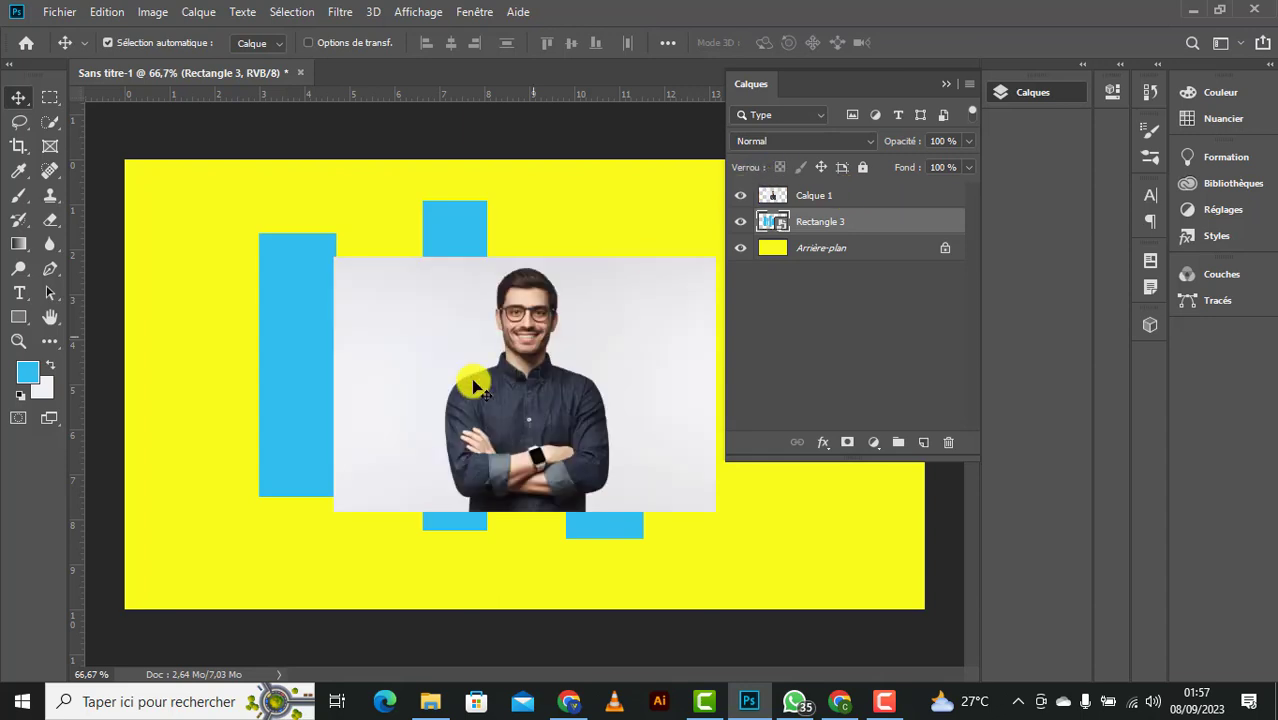
{"action": "left_click_drag", "start_coordinate": [472, 385], "coordinate": [377, 335]}
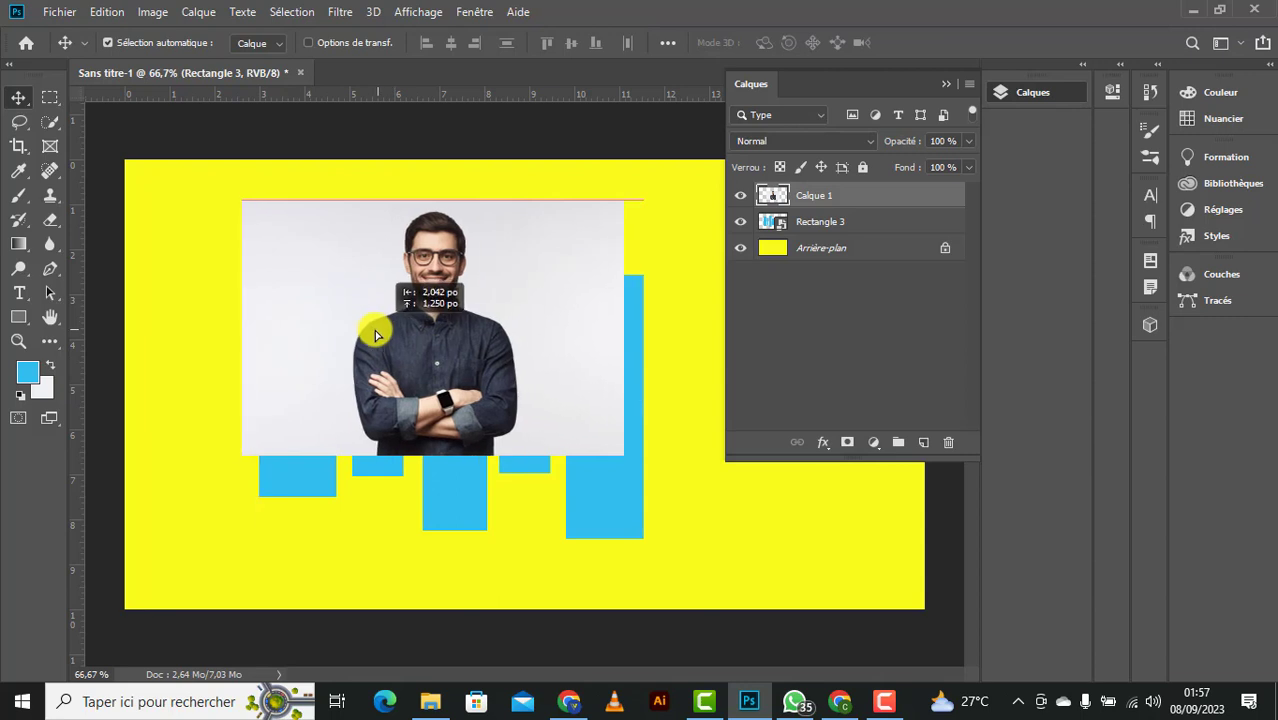
{"action": "key", "text": "ctrl"}
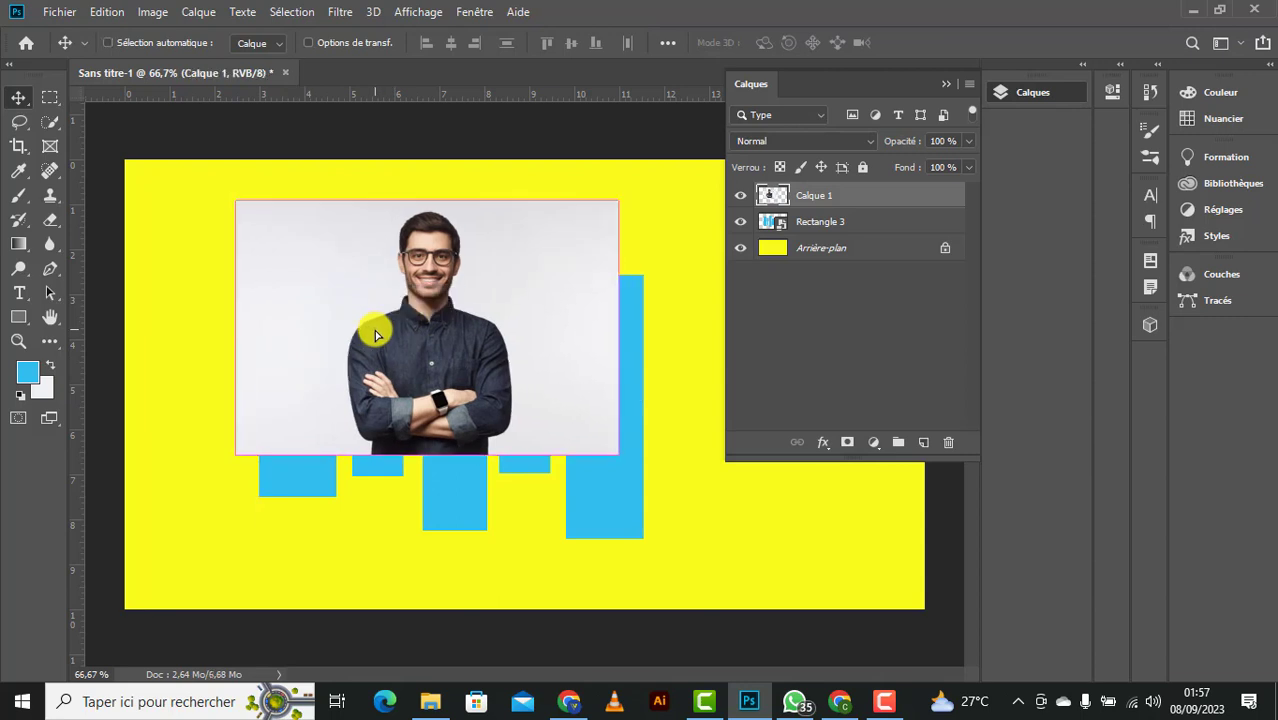
{"action": "key", "text": "ctrl+t"}
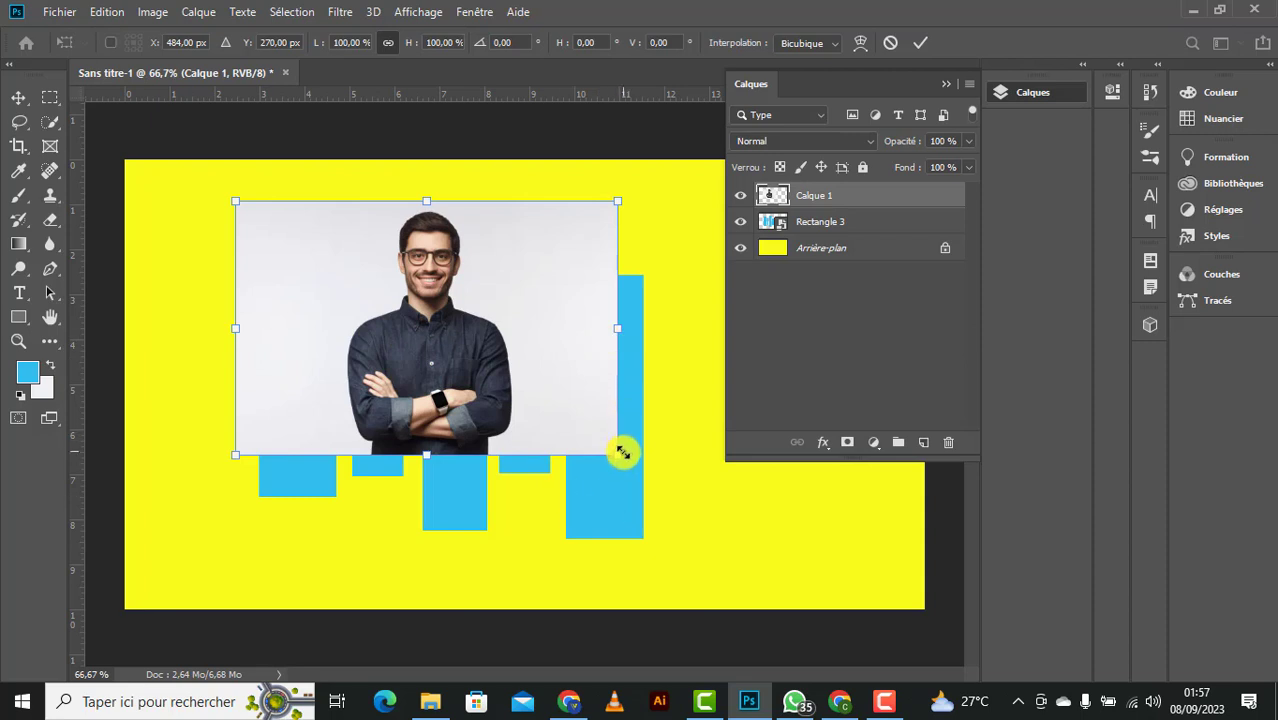
{"action": "left_click_drag", "start_coordinate": [621, 454], "coordinate": [742, 537]}
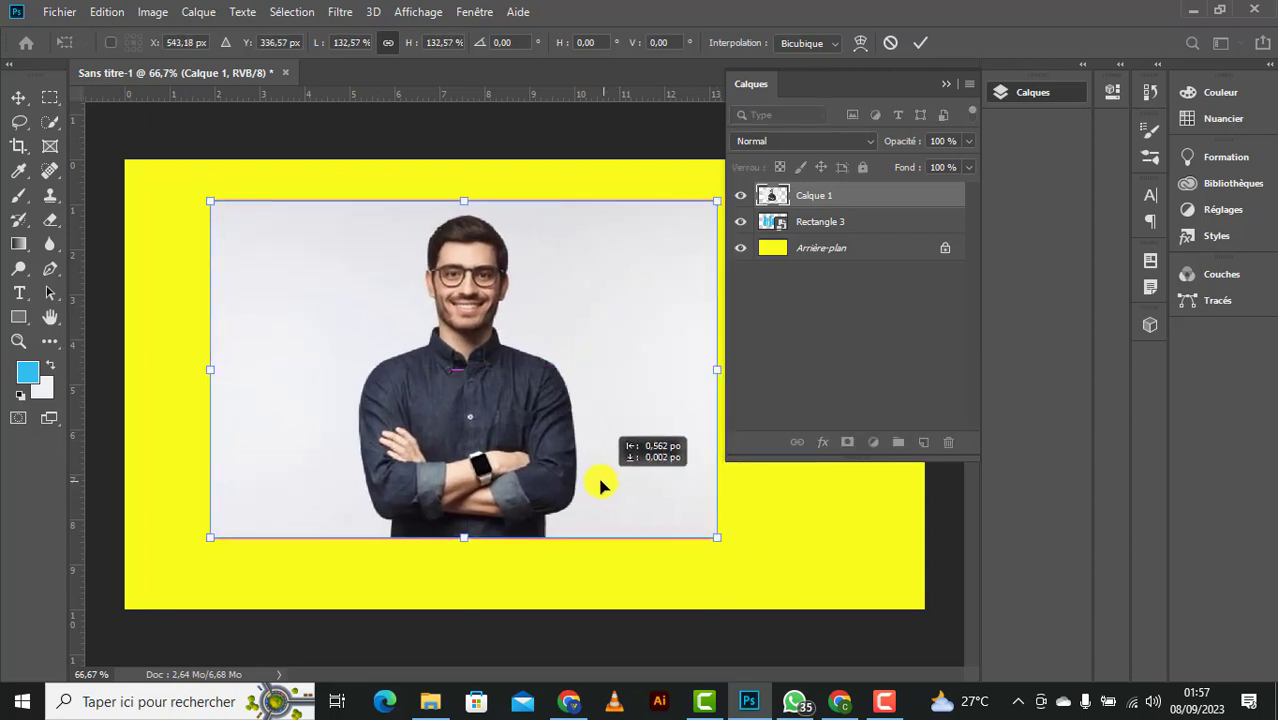
{"action": "left_click_drag", "start_coordinate": [632, 485], "coordinate": [580, 485]}
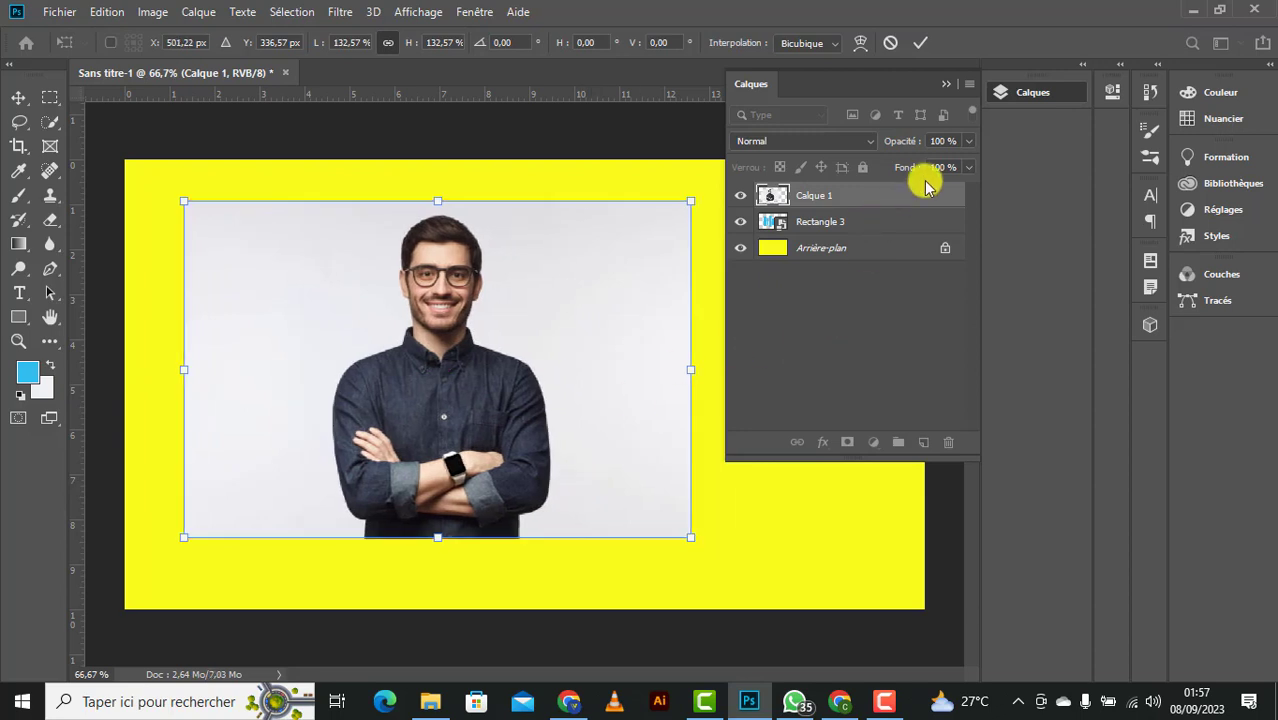
{"action": "left_click", "coordinate": [968, 141]}
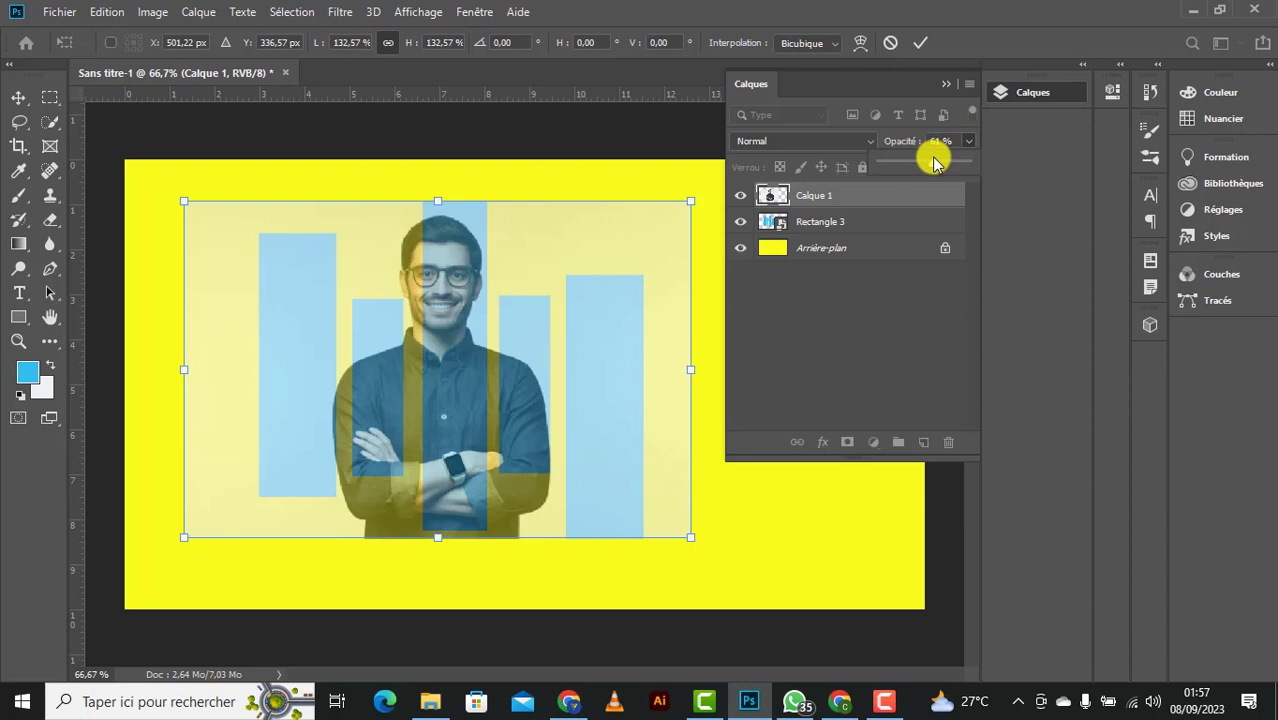
{"action": "left_click_drag", "start_coordinate": [935, 163], "coordinate": [975, 175]}
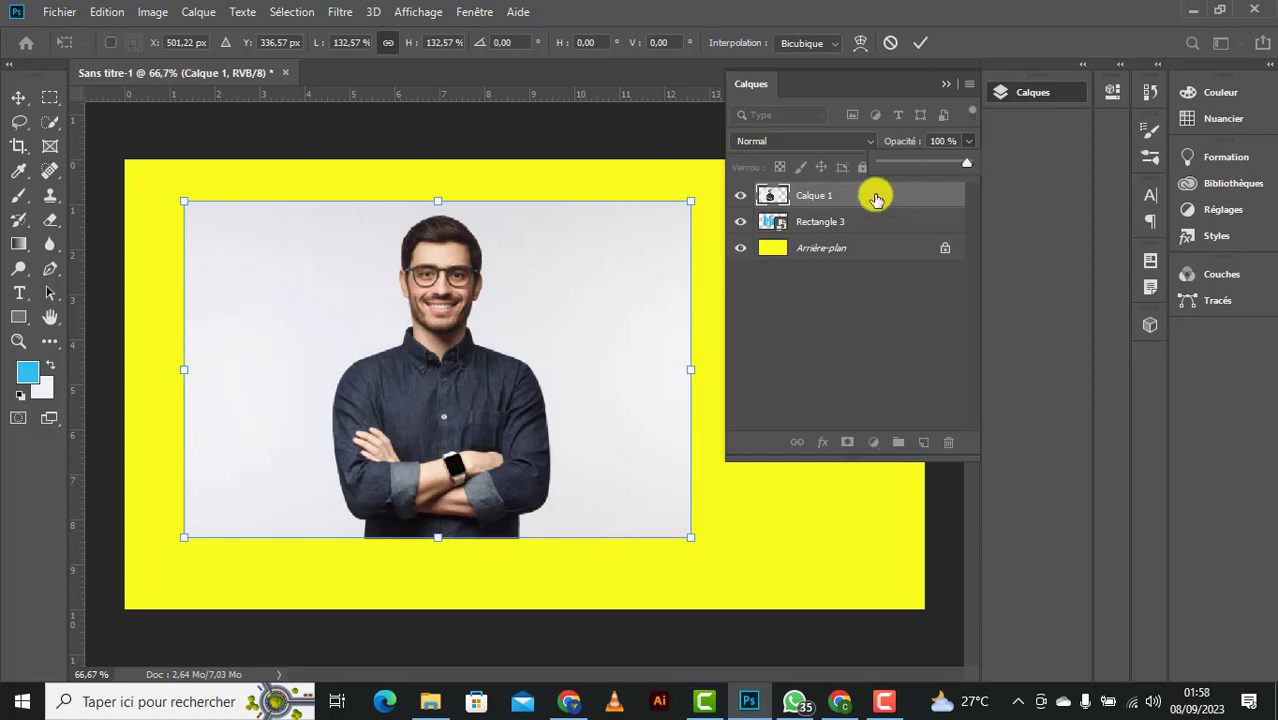
{"action": "key", "text": "Return"}
Make Calque 1 a clipping mask on Rectangle 3 and nudge the photo slightly right.
{"action": "right_click", "coordinate": [876, 199]}
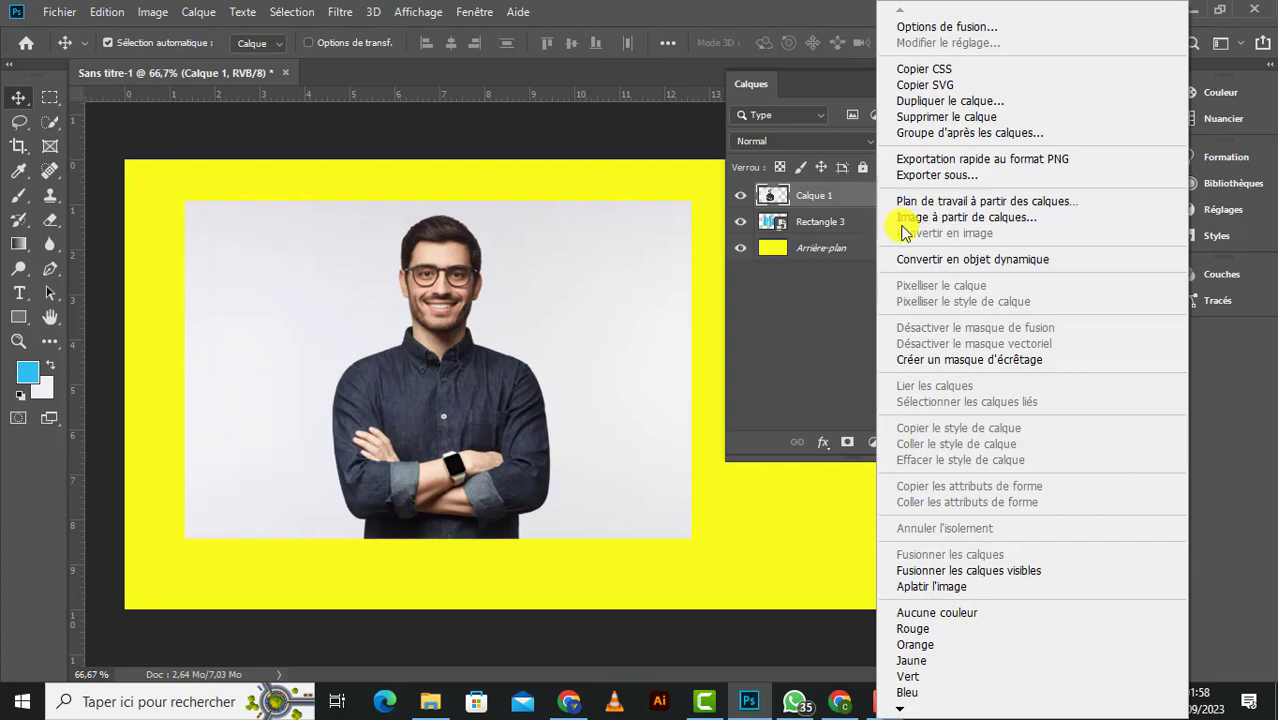
{"action": "left_click", "coordinate": [940, 360]}
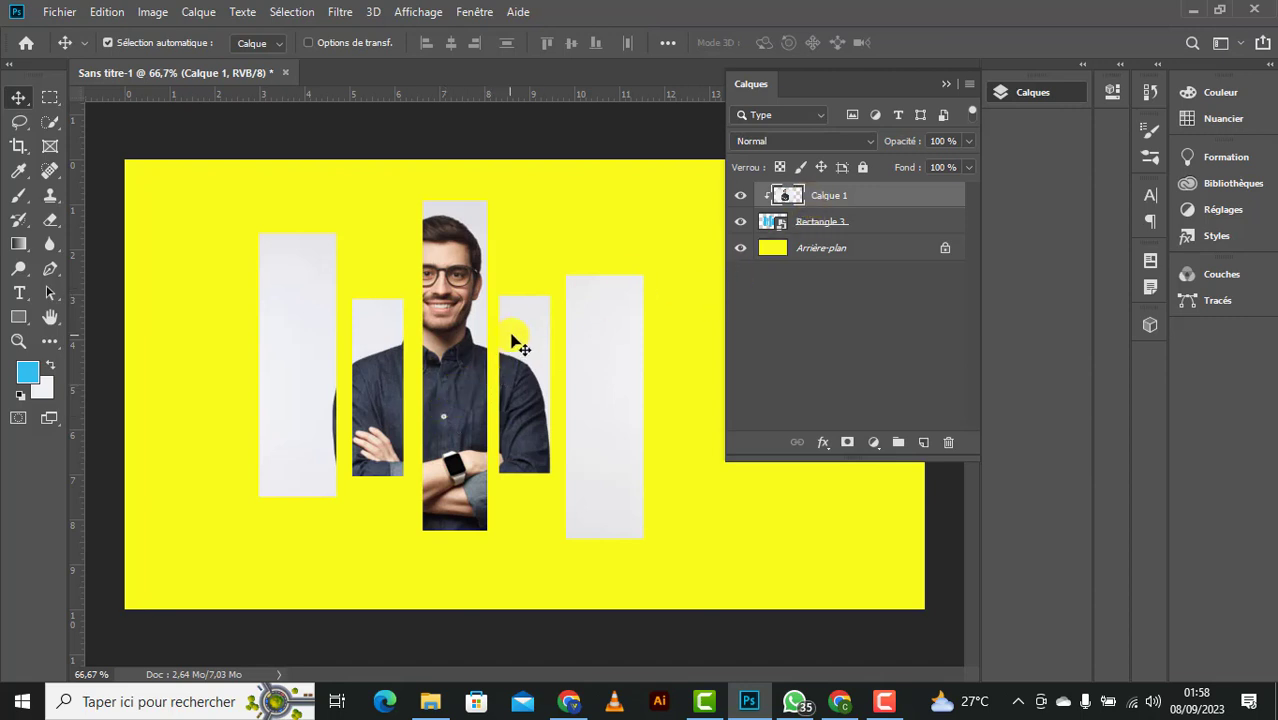
{"action": "left_click_drag", "start_coordinate": [444, 384], "coordinate": [451, 390]}
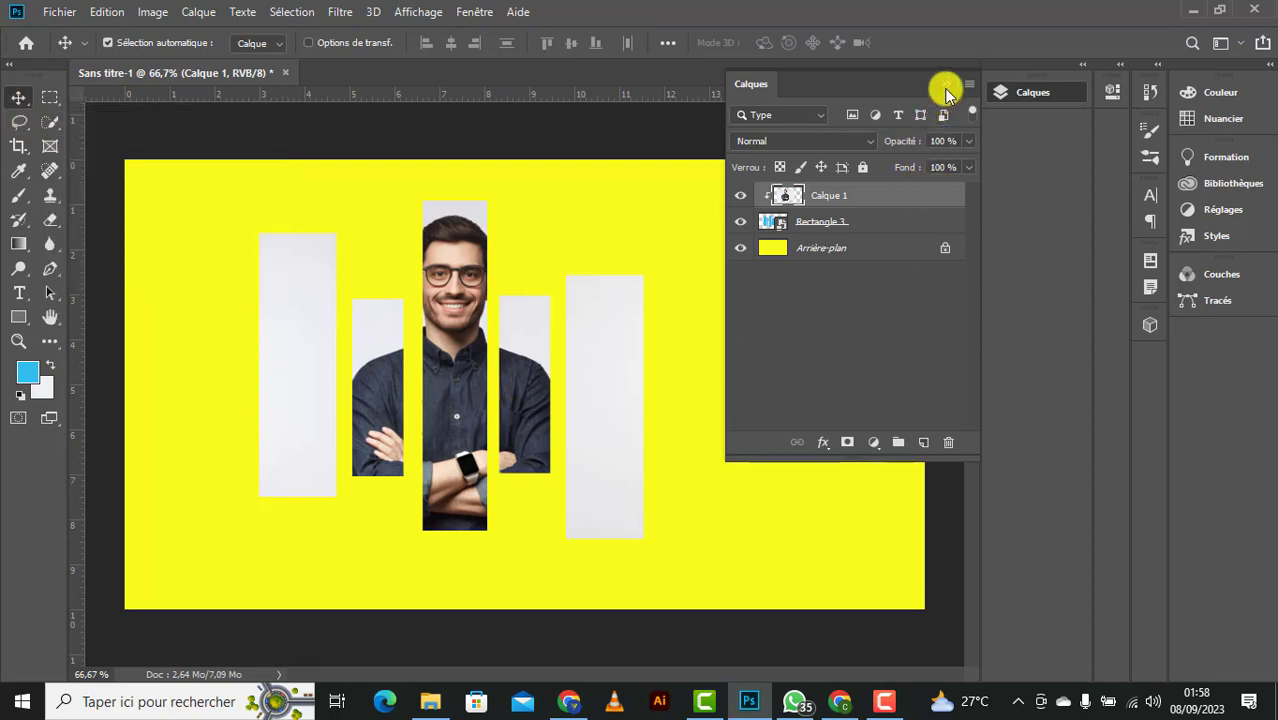
{"action": "left_click", "coordinate": [946, 91]}
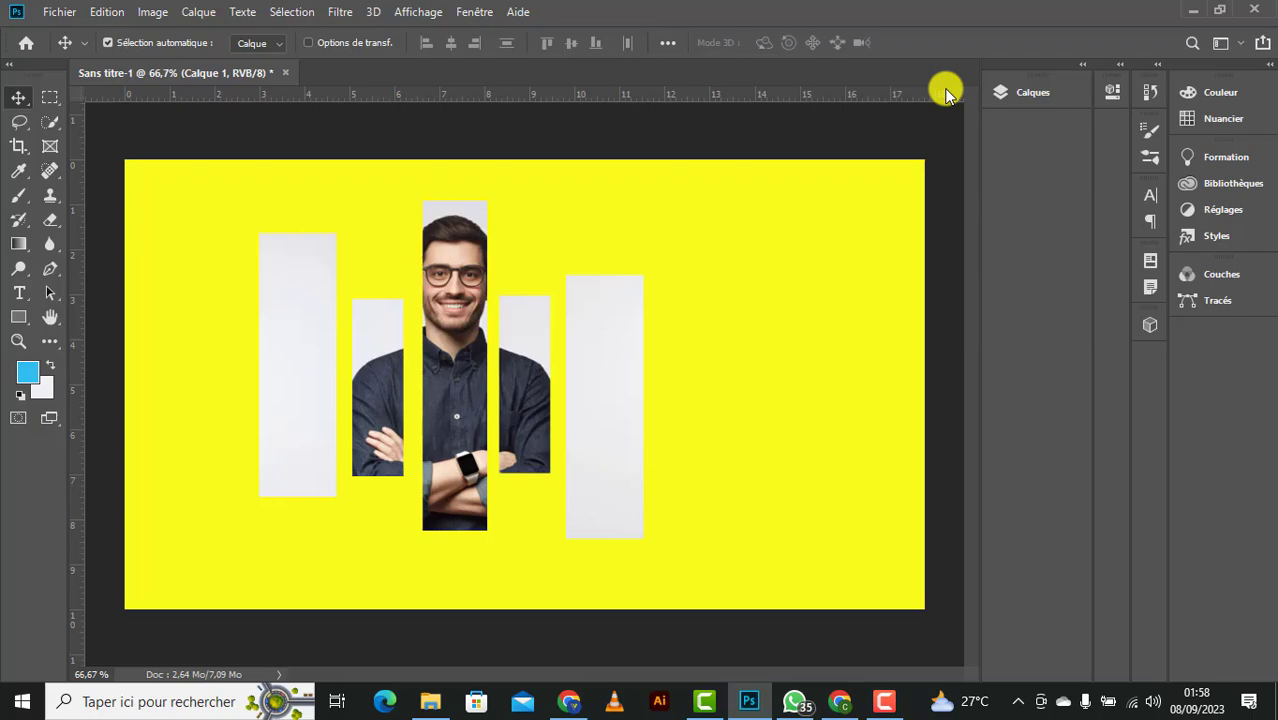